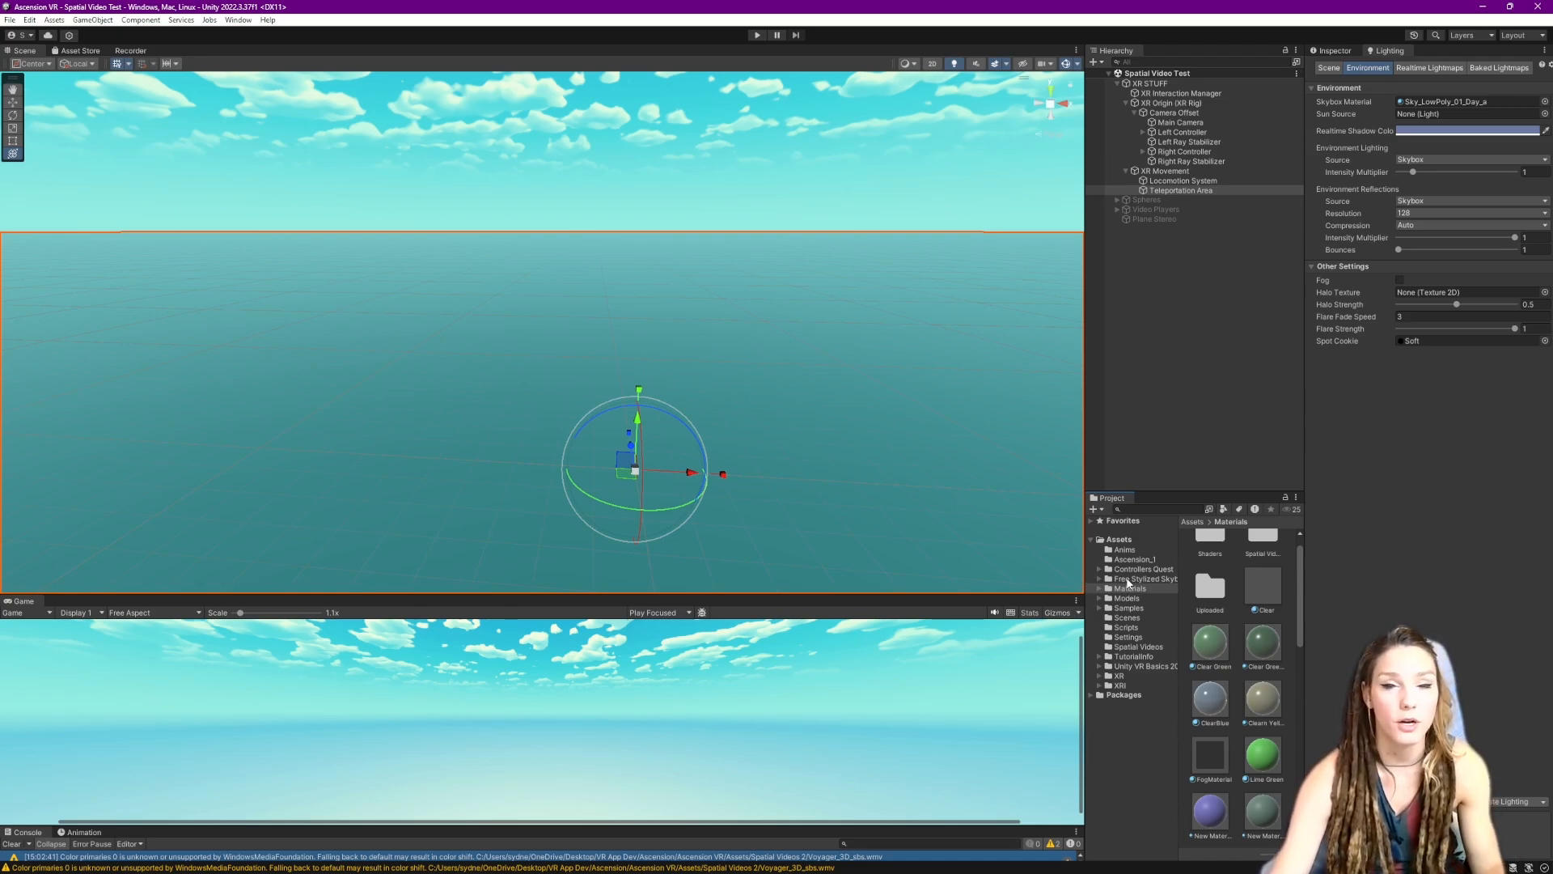
# - Create a new C# script named InverSphere1 in the Assets Scripts folder
pyautogui.click(1125, 627)
pyautogui.click(1252, 567)
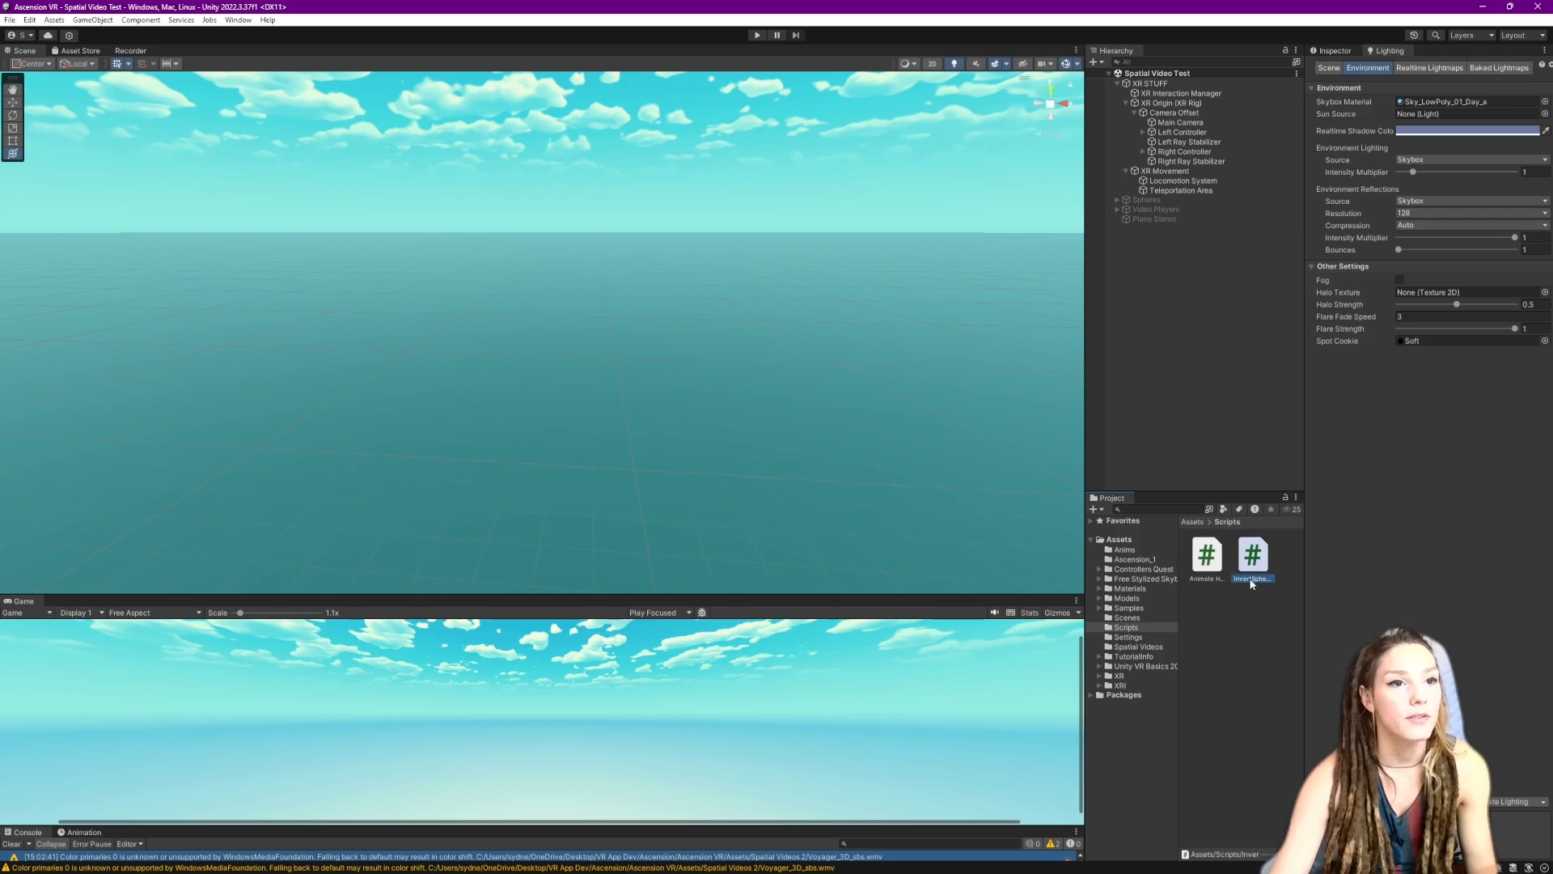
pyautogui.rightClick(1220, 622)
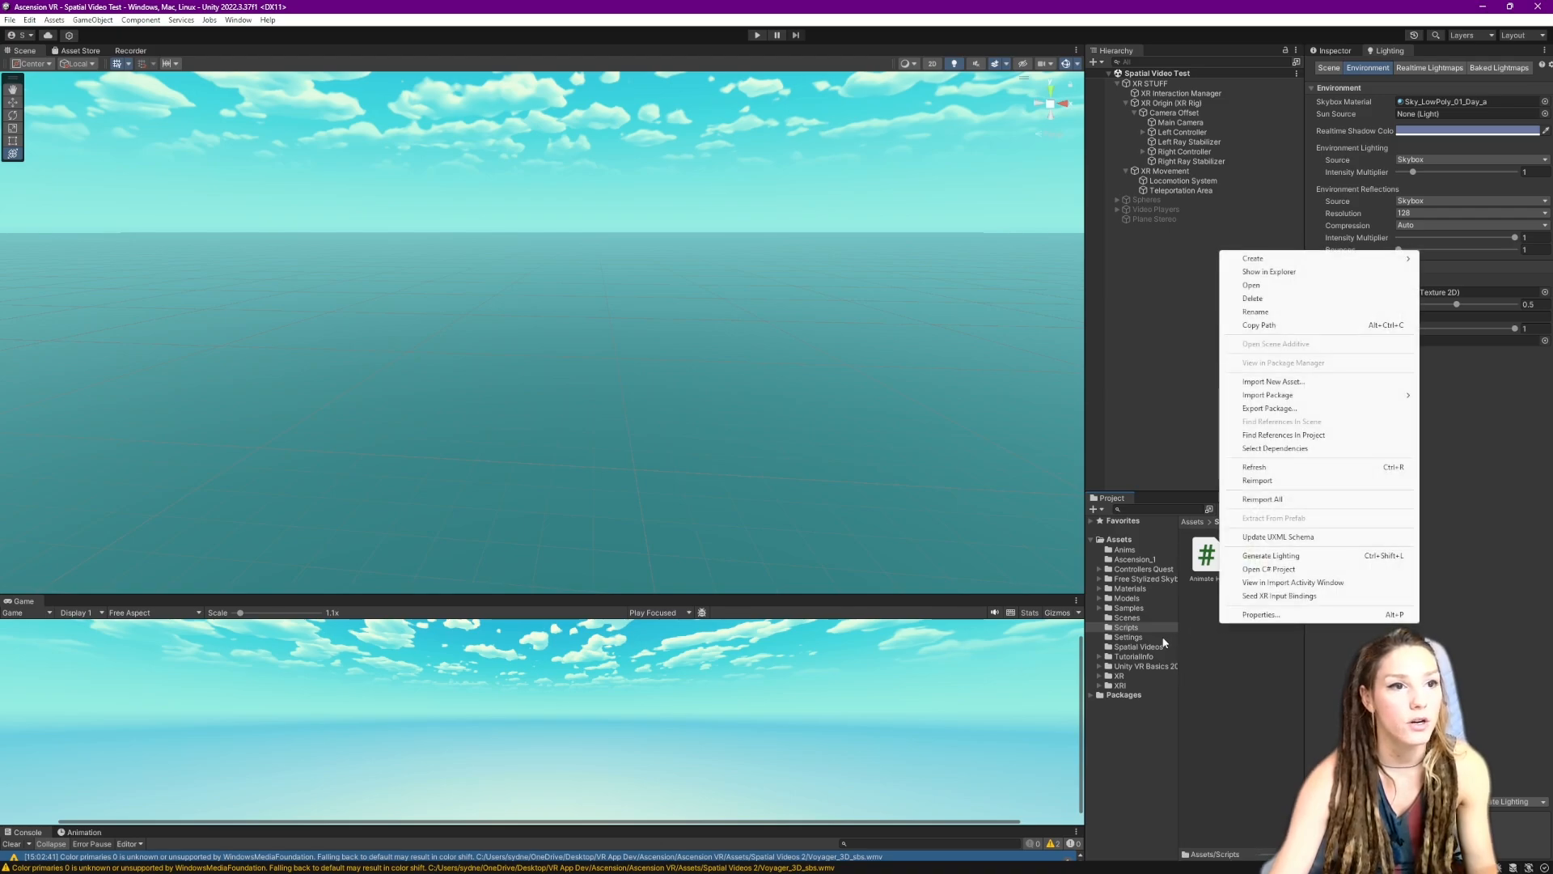
pyautogui.click(1129, 628)
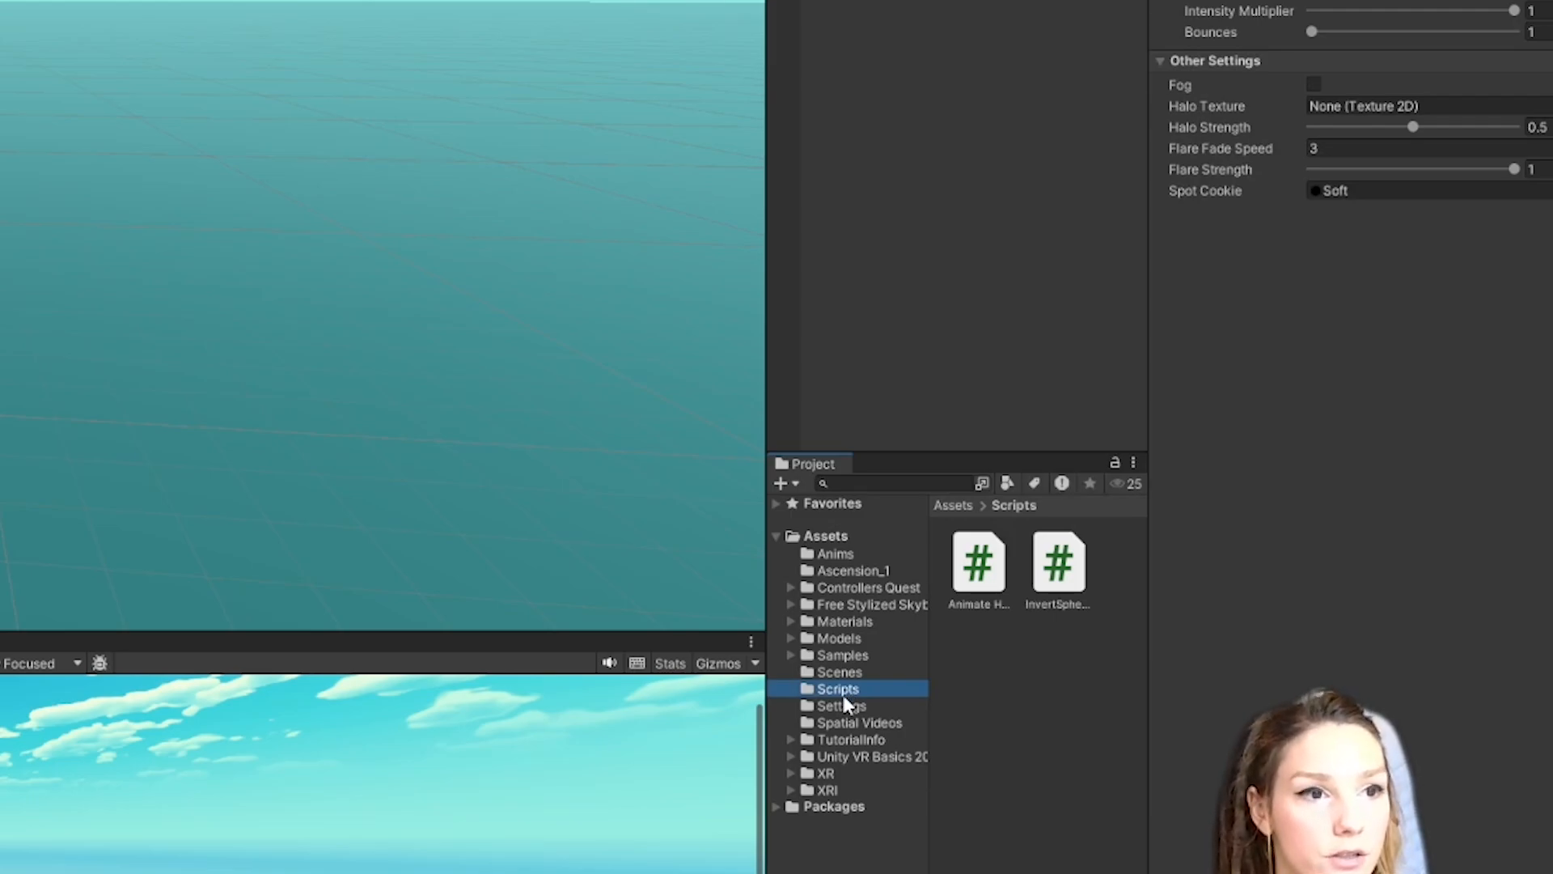
pyautogui.rightClick(980, 682)
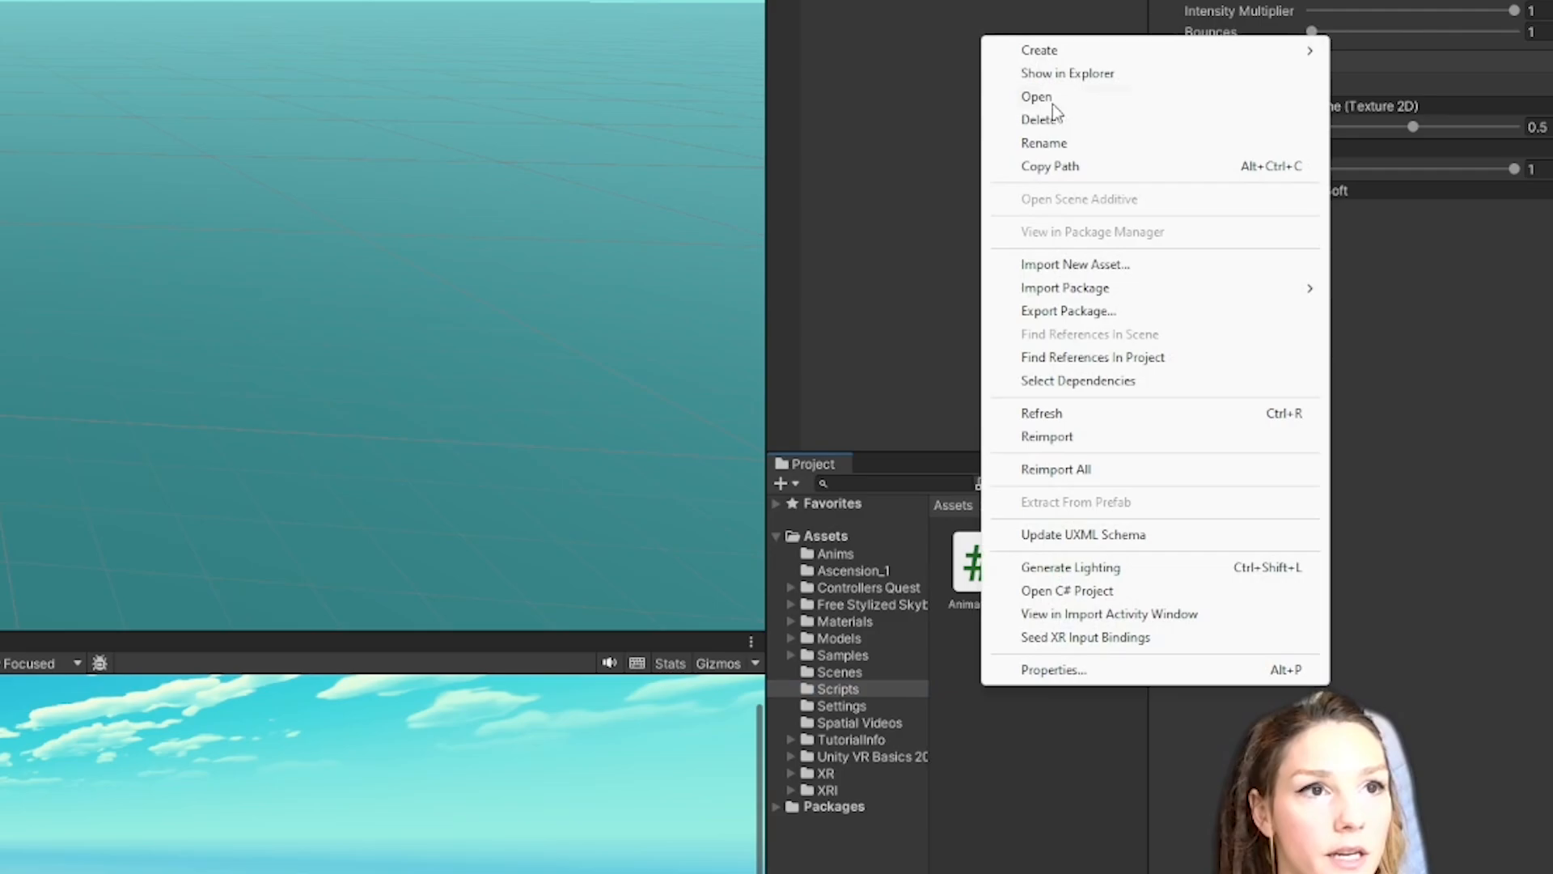
pyautogui.moveTo(1063, 50)
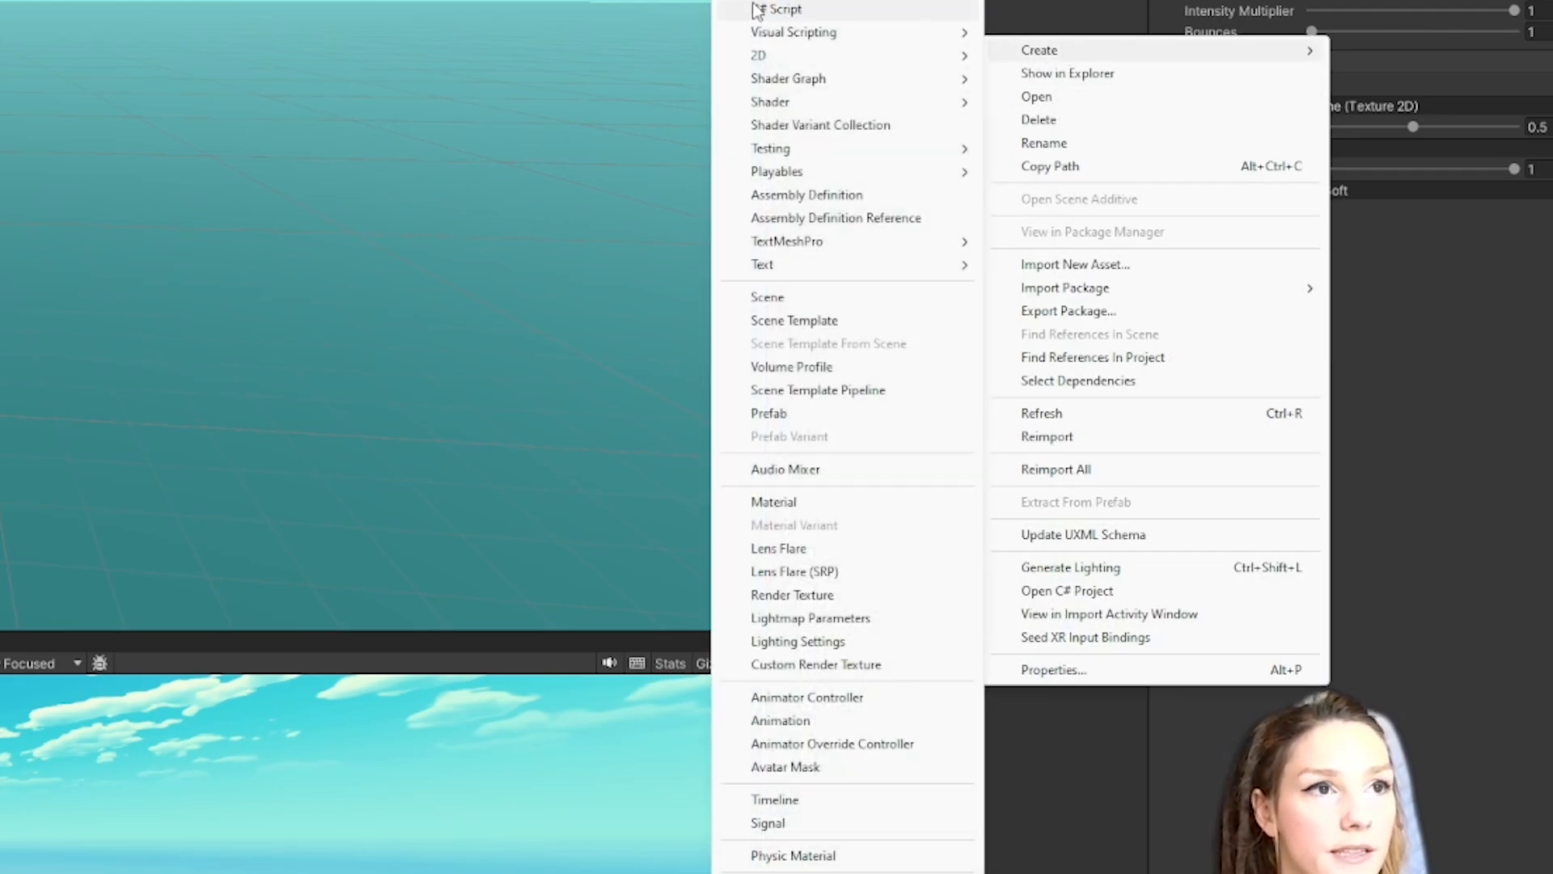
pyautogui.click(777, 10)
pyautogui.write('InverSphere1')
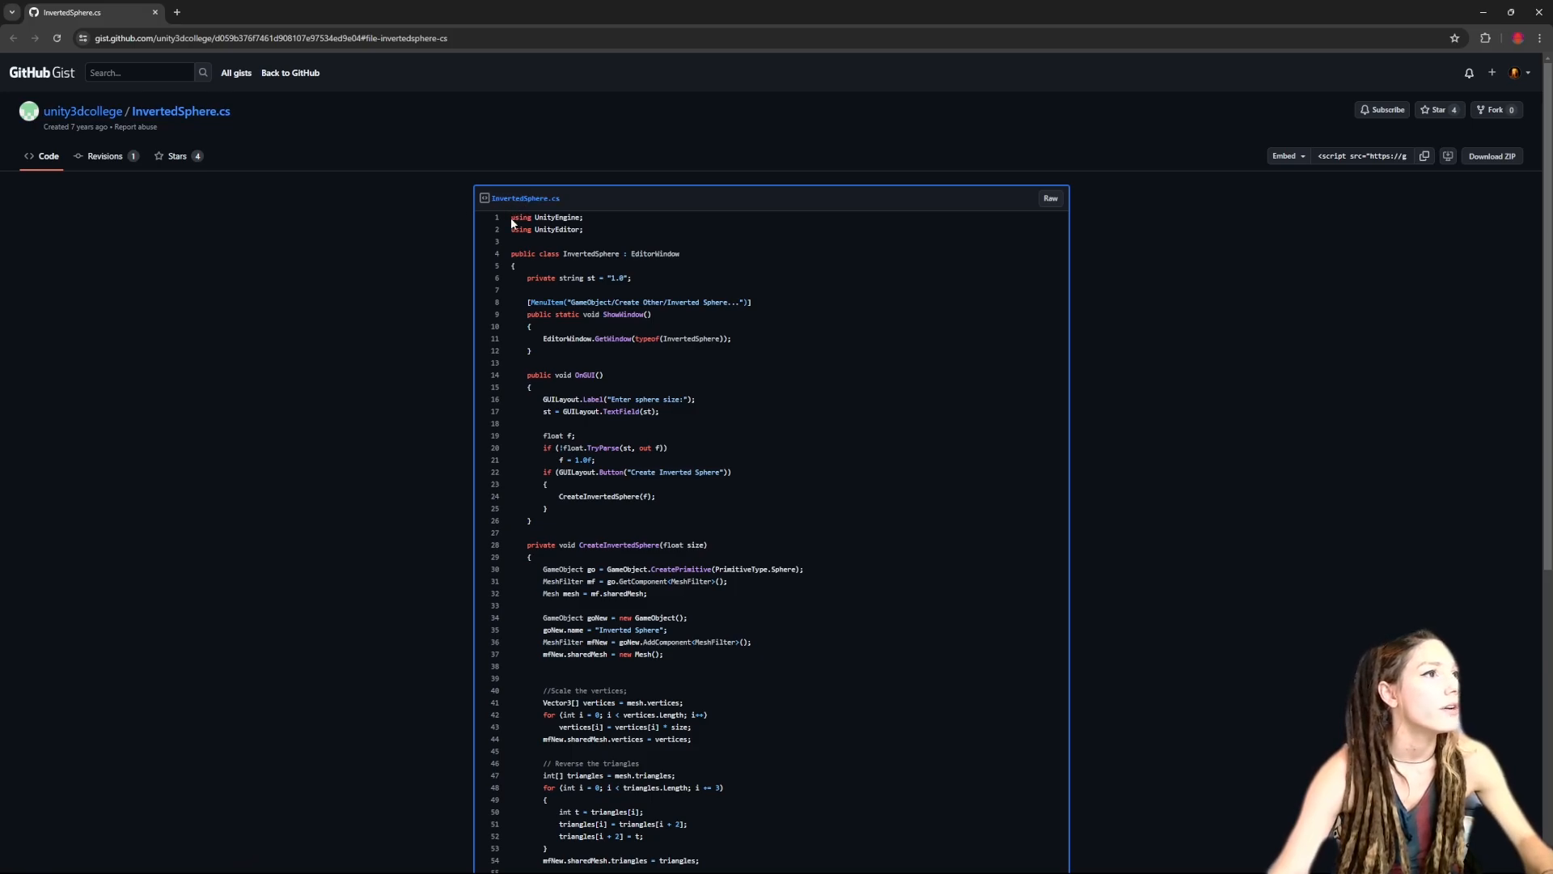
# - Replace the InverSphere1 script's contents with the complete InvertedSphere.cs code copied from the GitHub Gist in the browser
pyautogui.moveTo(510, 217); pyautogui.dragTo(920, 626)
pyautogui.scroll(4, 898, 502)
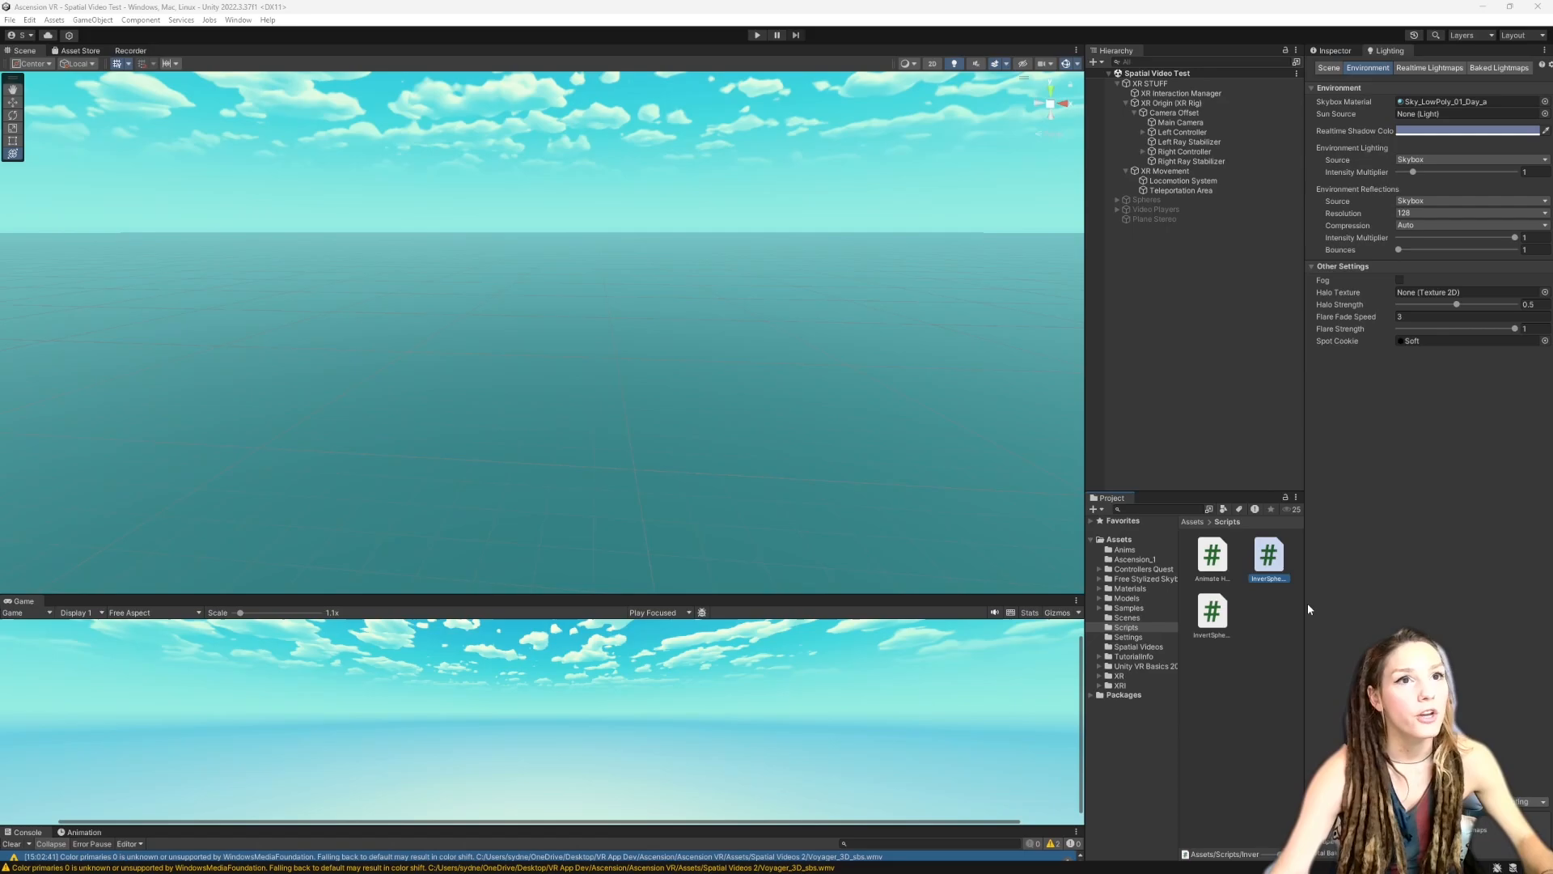
pyautogui.doubleClick(1268, 566)
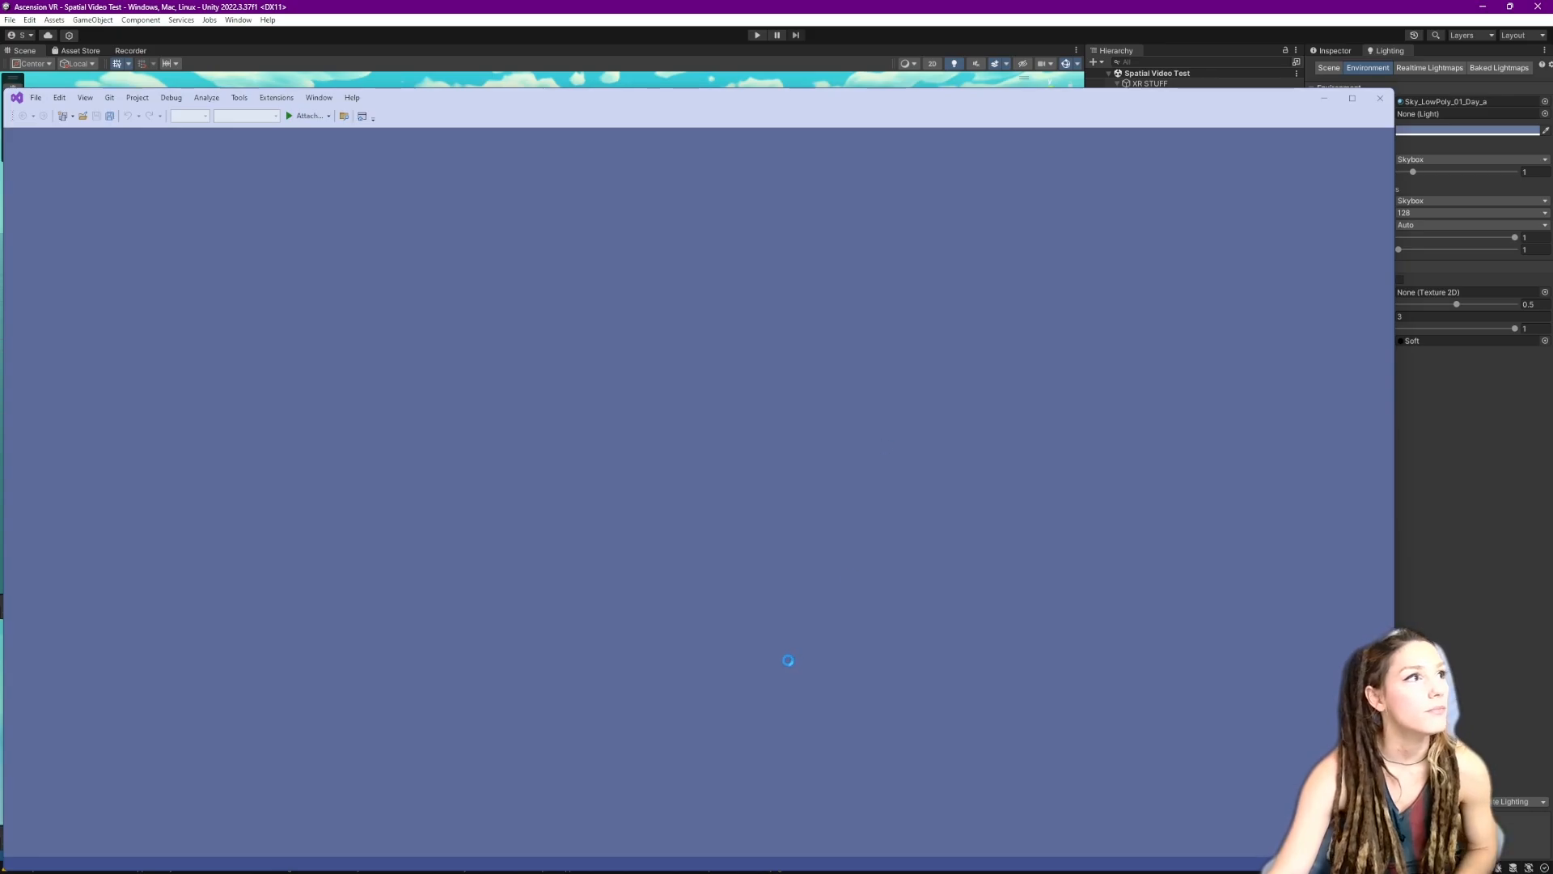
pyautogui.hotkey('ctrl', 'a')
pyautogui.hotkey('ctrl', 'v')
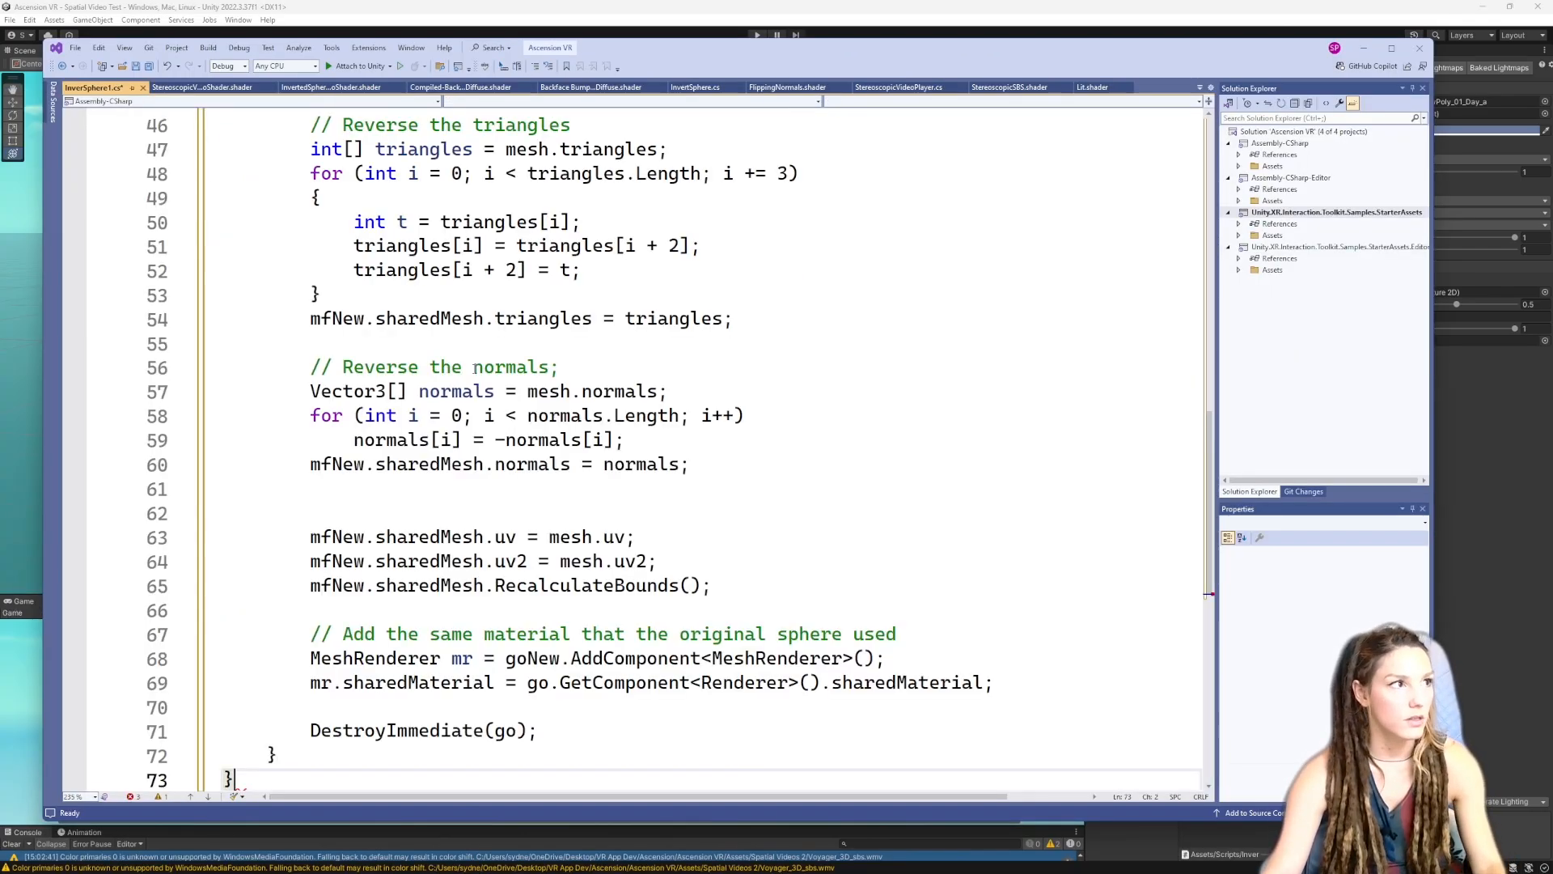
# - Rename the class declaration in the pasted code to InvertedSphere1
pyautogui.scroll(18, 626, 609)
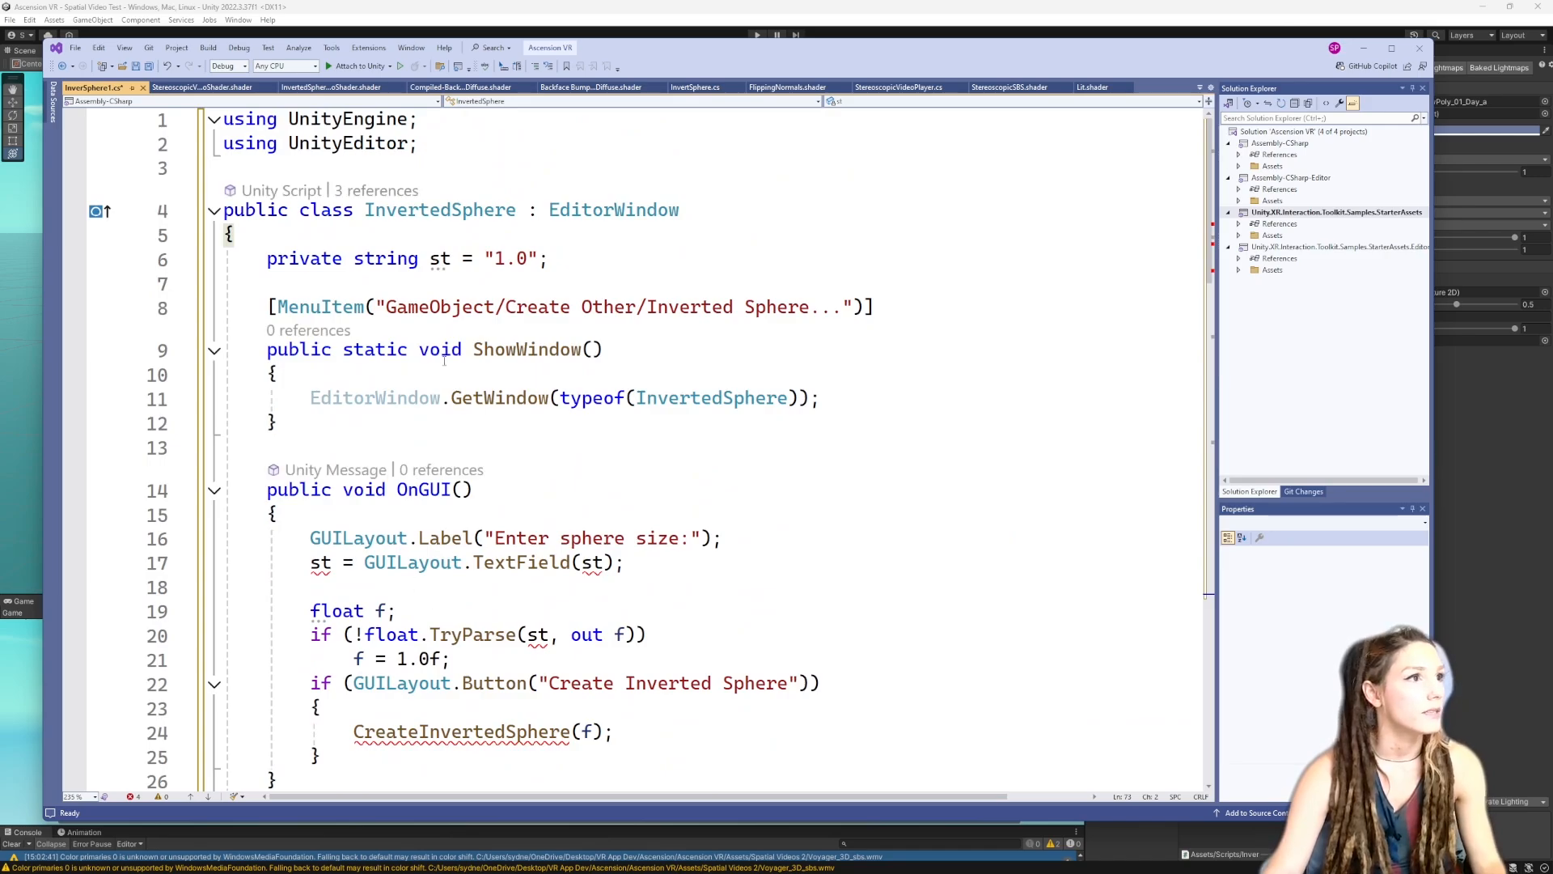
pyautogui.click(517, 212)
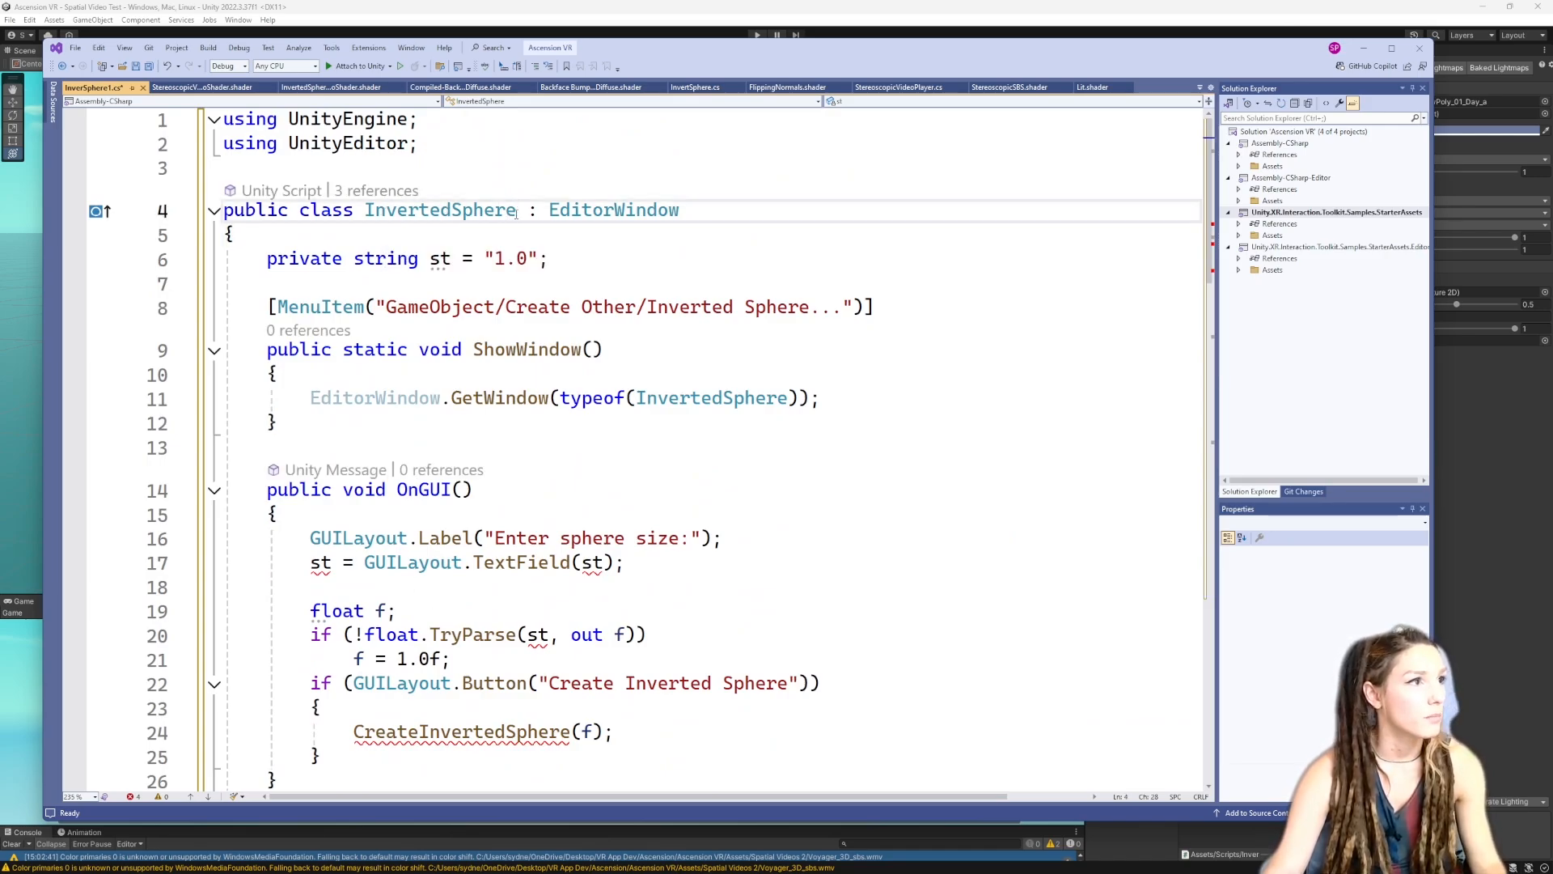
pyautogui.write('1')
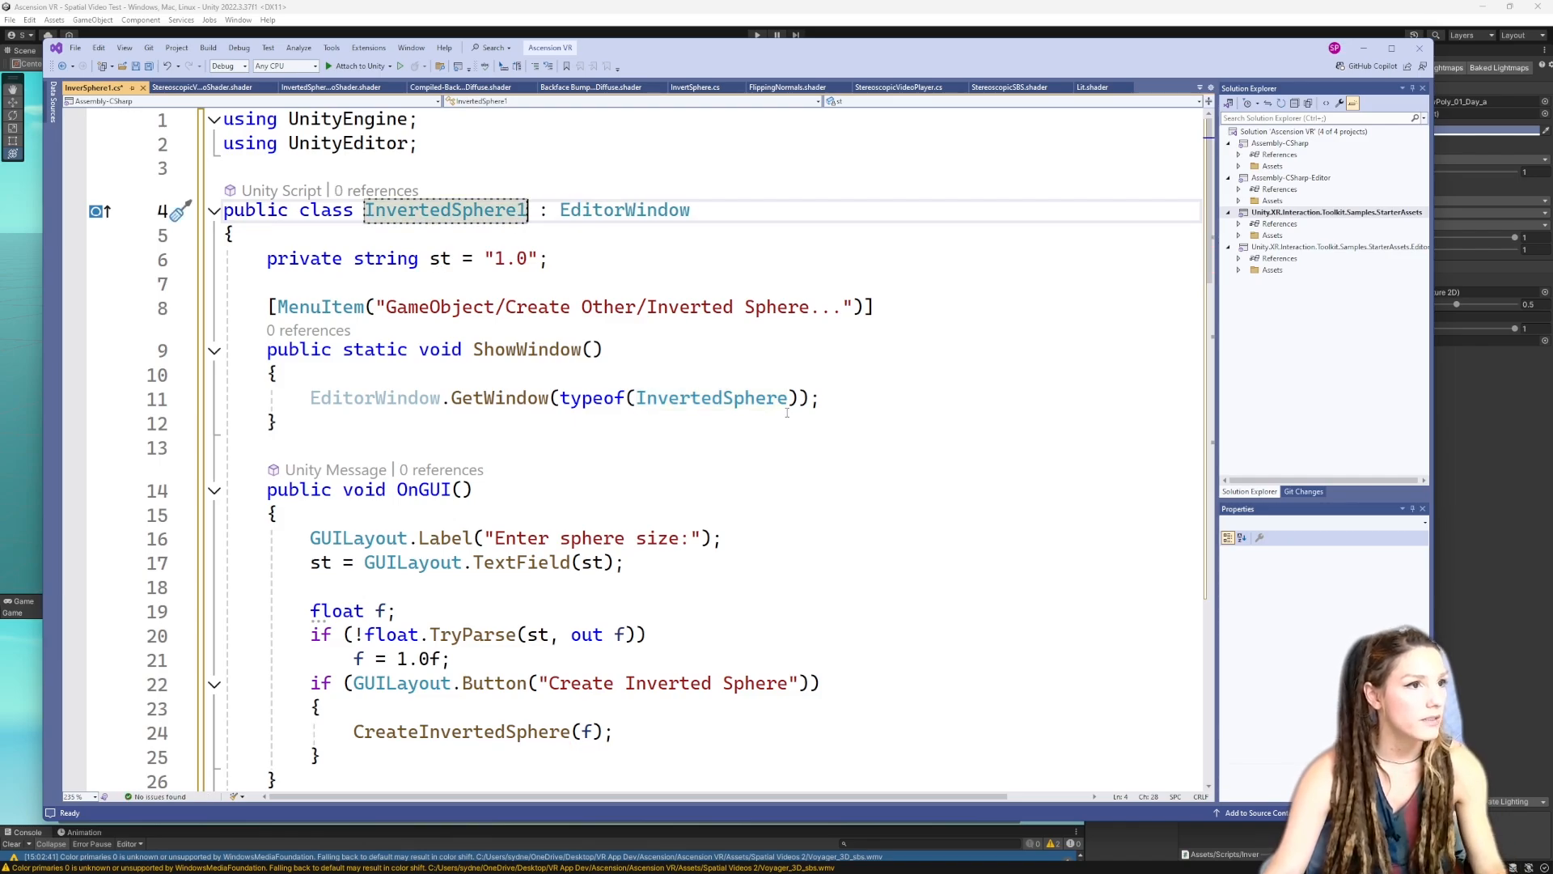
# - Find InvertedSphere in the script, change the typeof reference in ShowWindow to InvertedSphere1, and close the code editor
pyautogui.hotkey('ctrl', 'f')
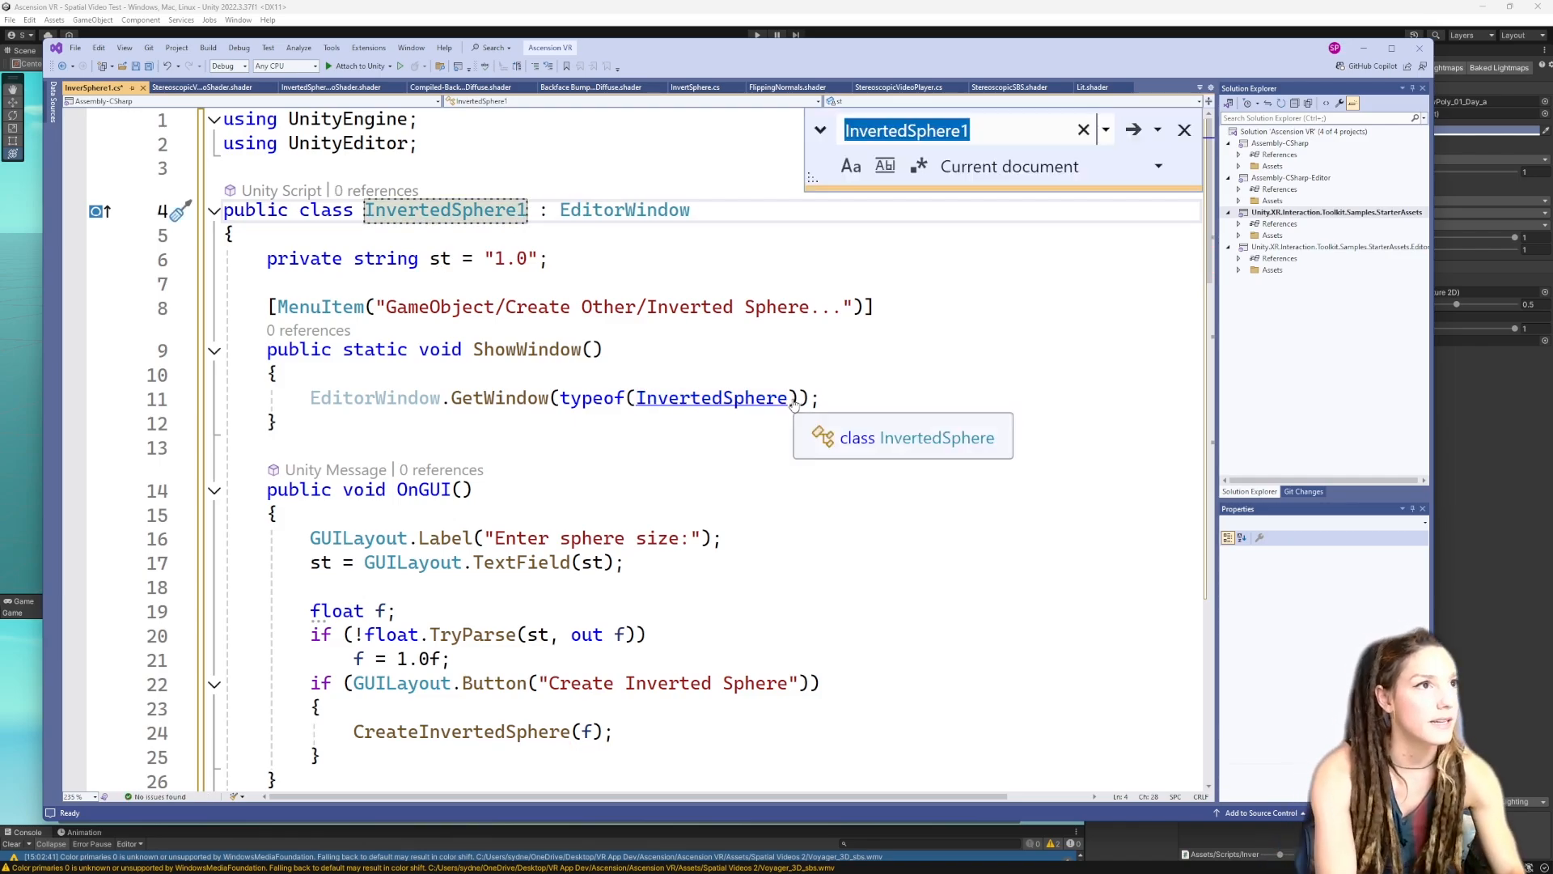
pyautogui.write('intert')
pyautogui.press('BackSpace')
pyautogui.press('BackSpace')
pyautogui.press('BackSpace')
pyautogui.press('BackSpace')
pyautogui.press('BackSpace')
pyautogui.press('BackSpace')
pyautogui.write('InvertedSphere')
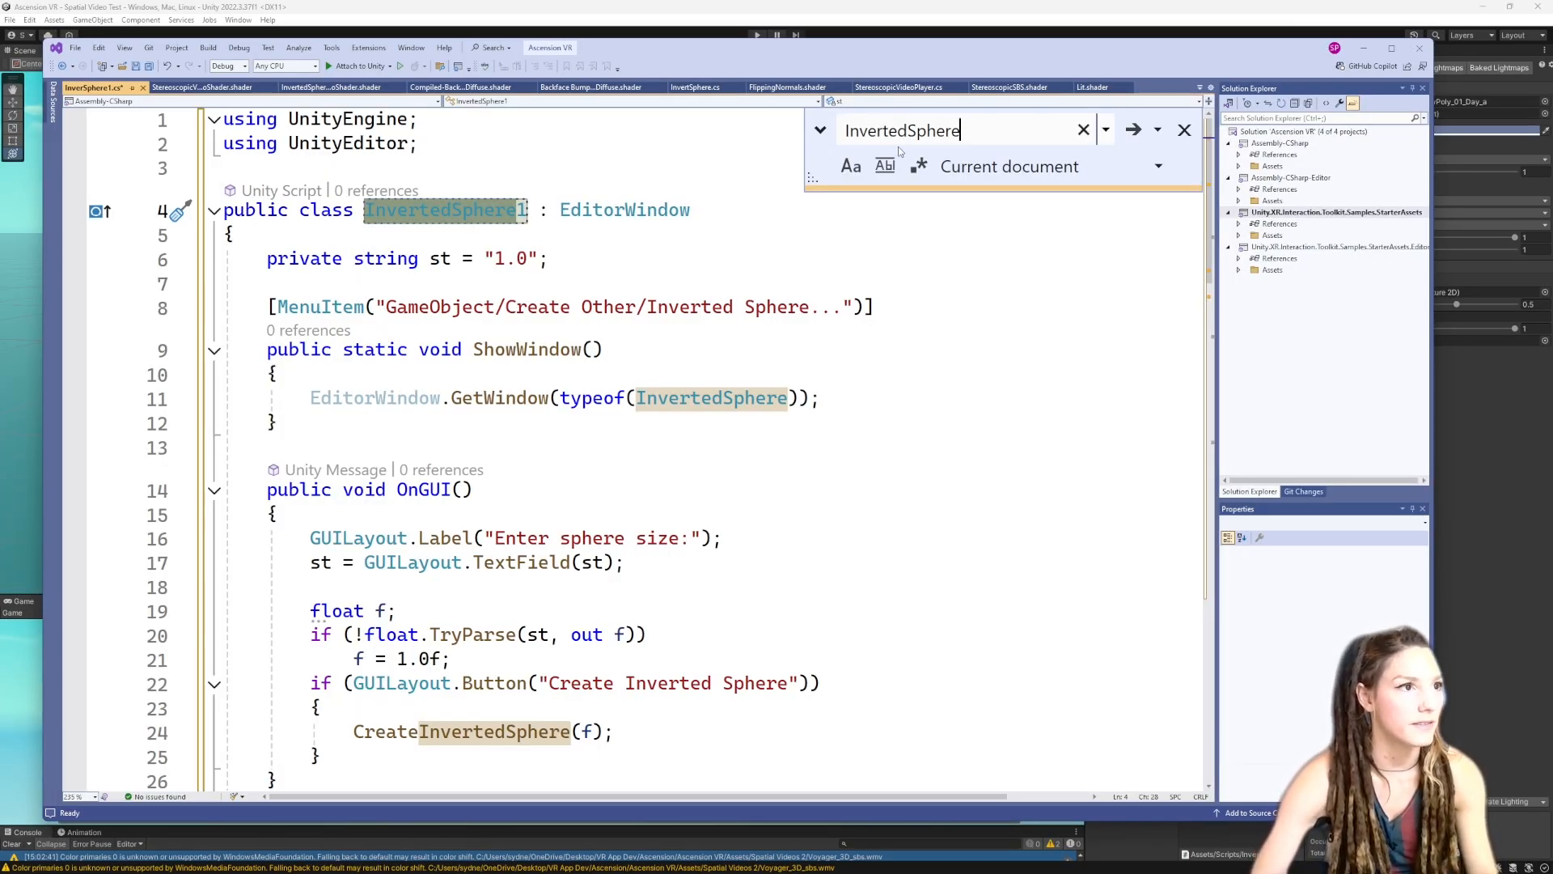
pyautogui.click(786, 404)
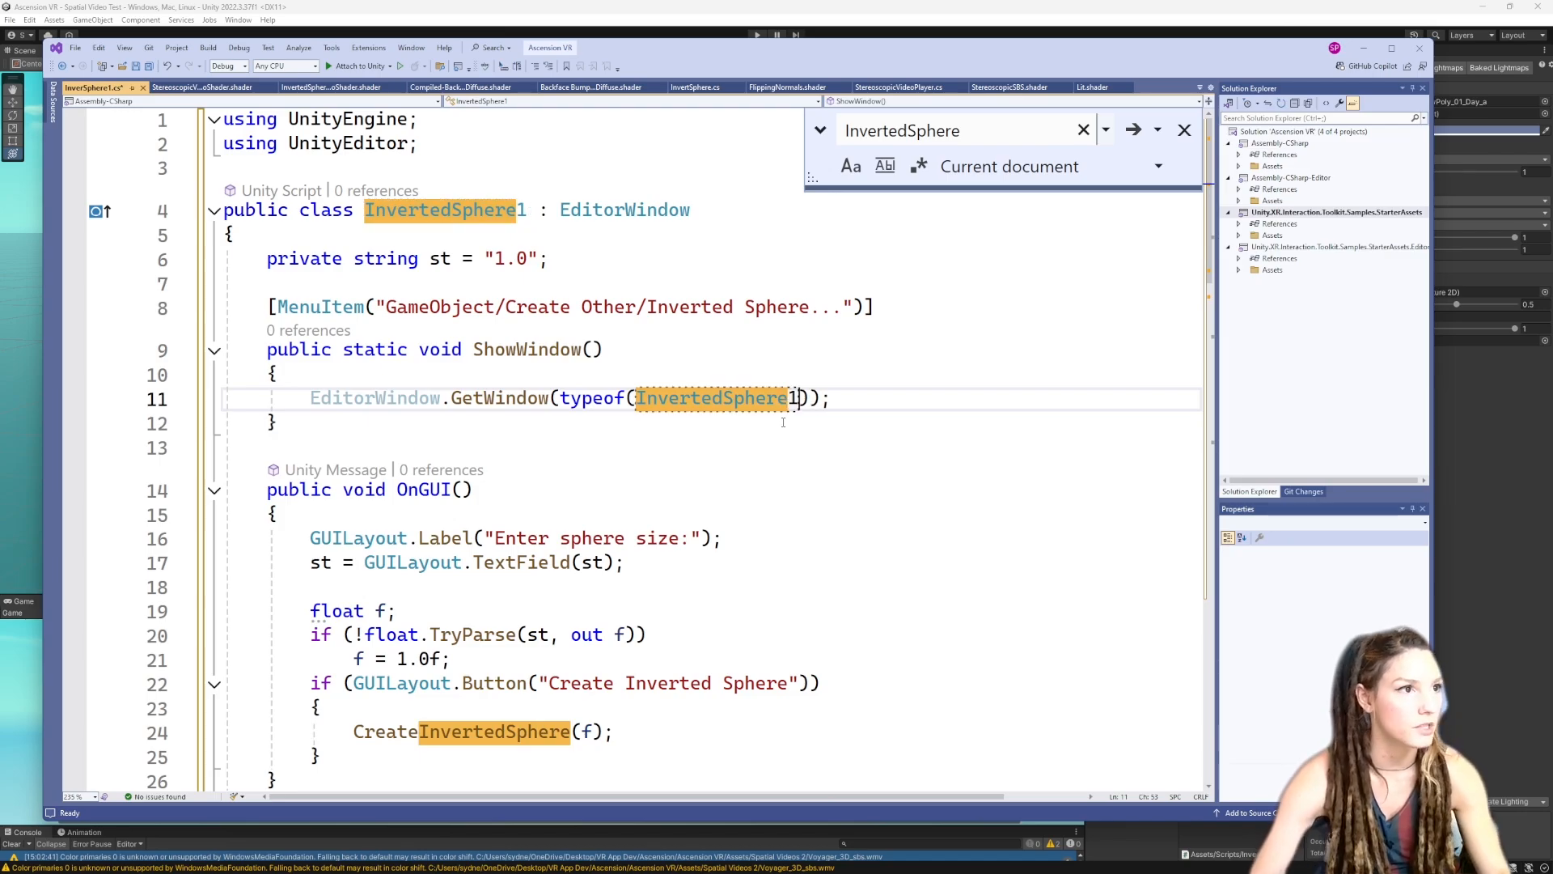
pyautogui.write('1')
pyautogui.scroll(-1, 552, 662)
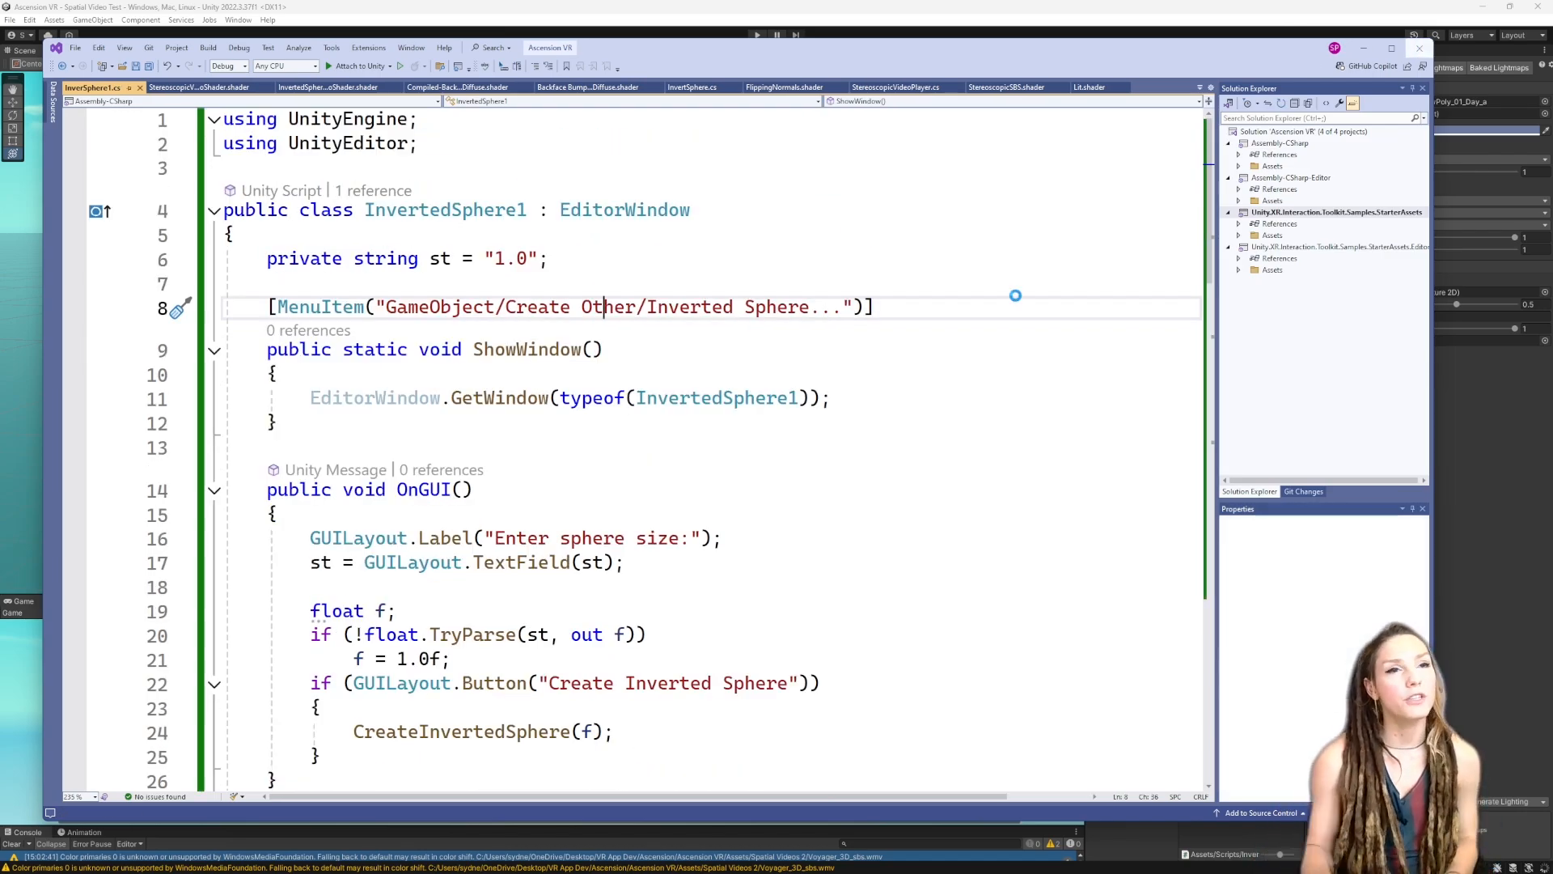
pyautogui.click(1416, 49)
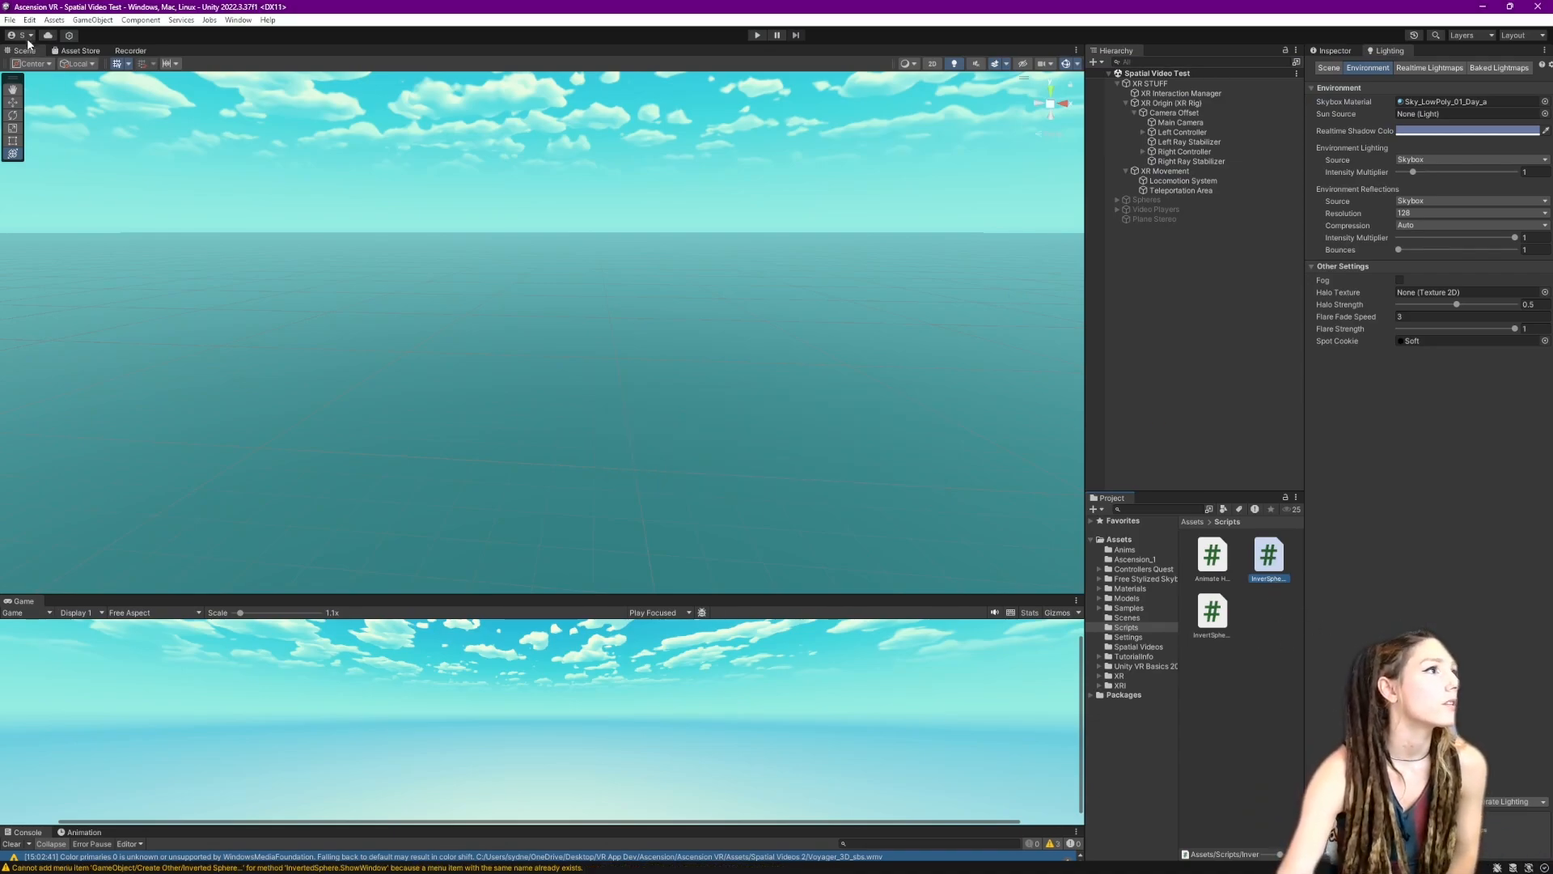
# - Create an inverted sphere of size 1.0 with the custom Inverted Sphere tool and close its window
pyautogui.click(95, 20)
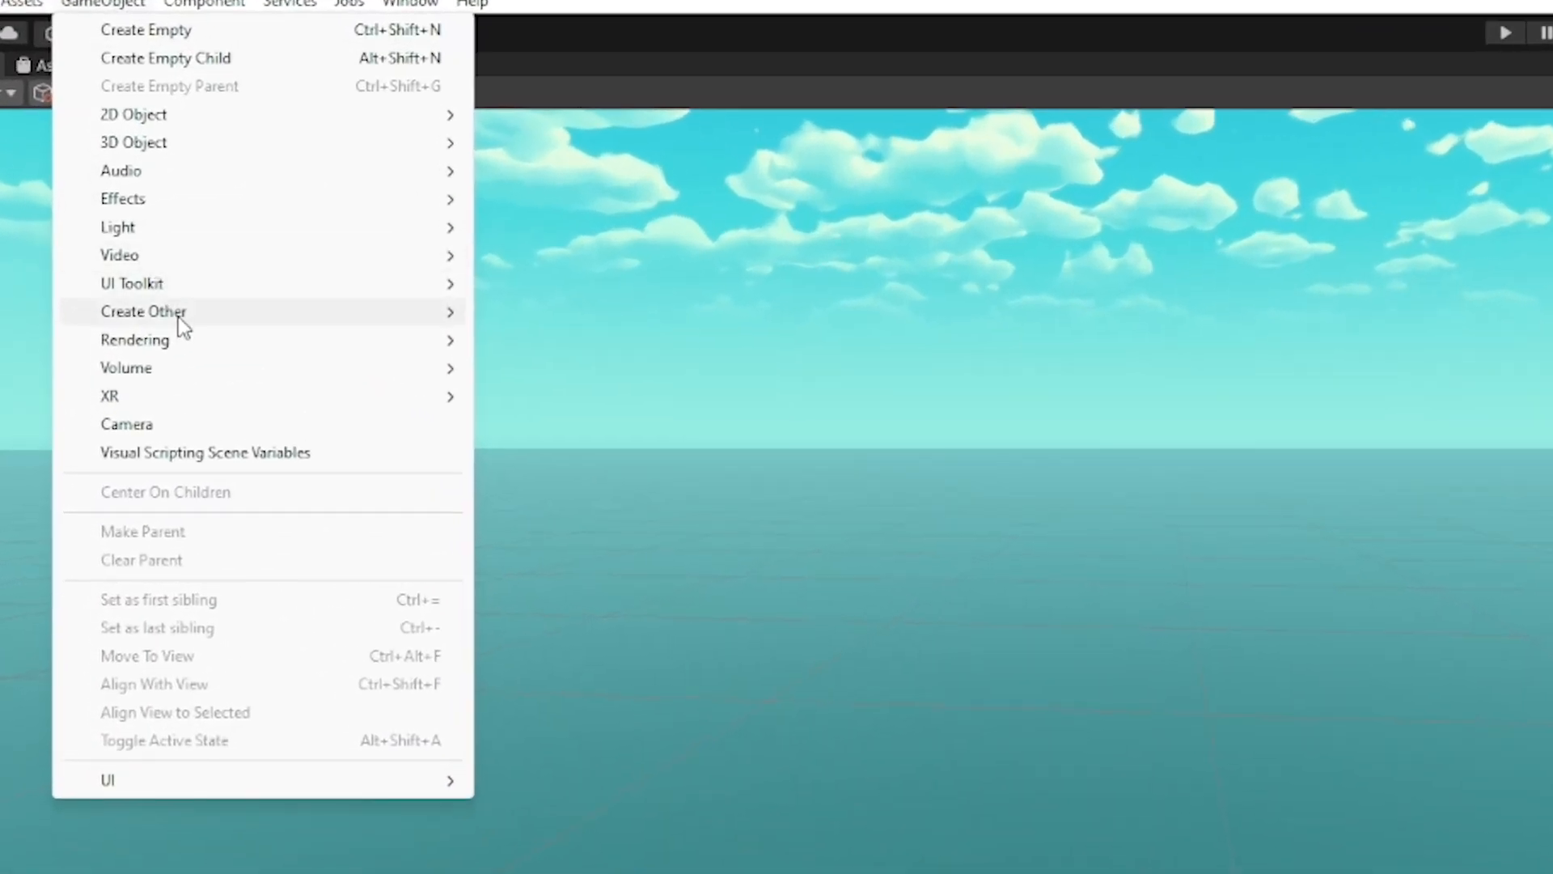
pyautogui.moveTo(178, 317)
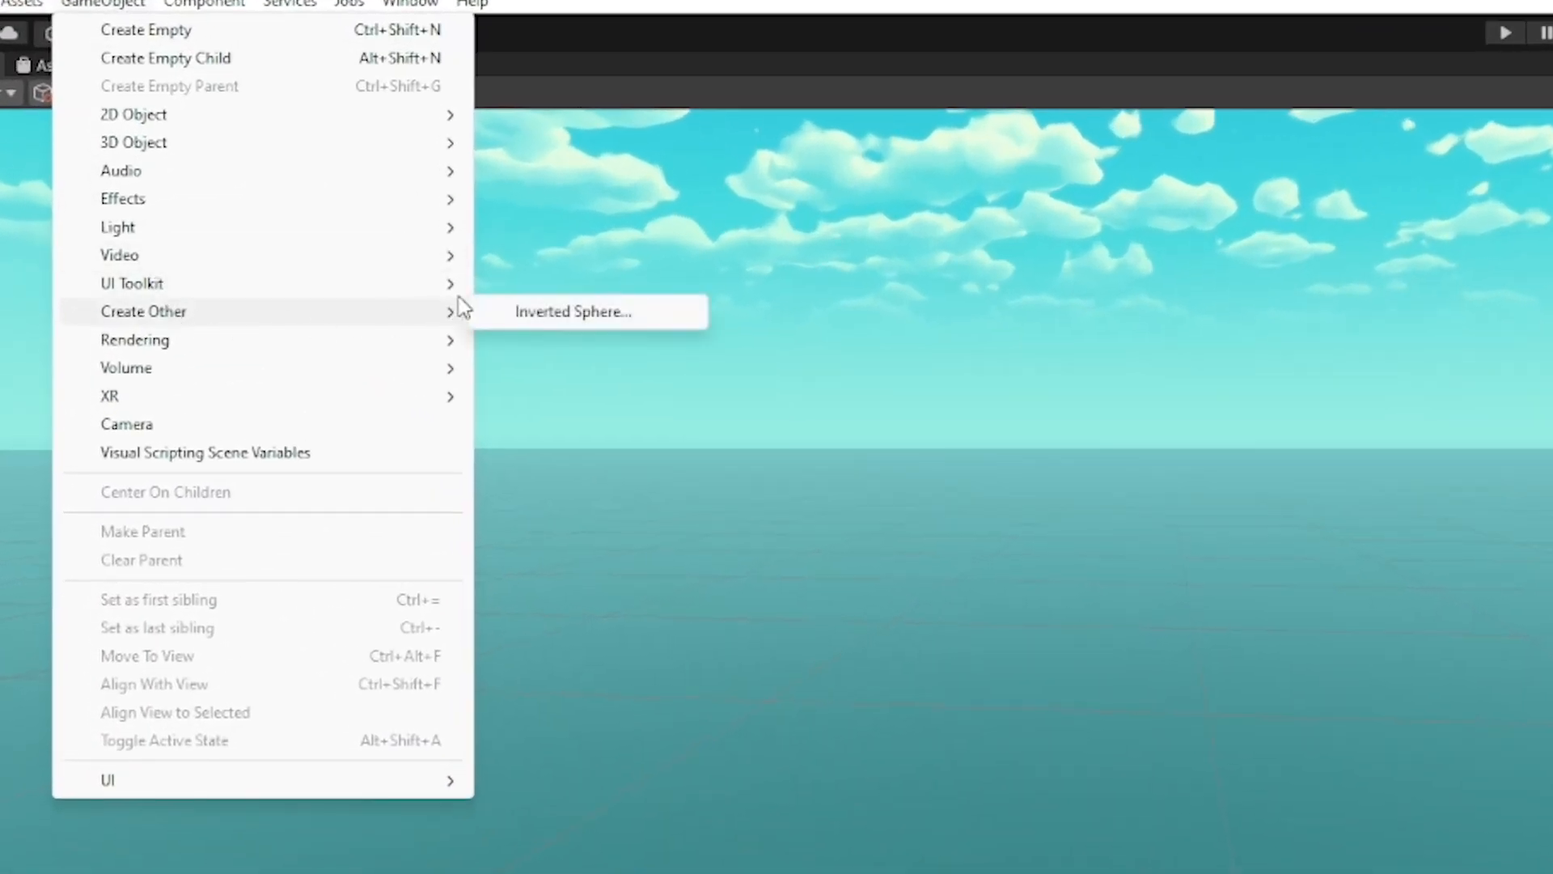
pyautogui.click(566, 316)
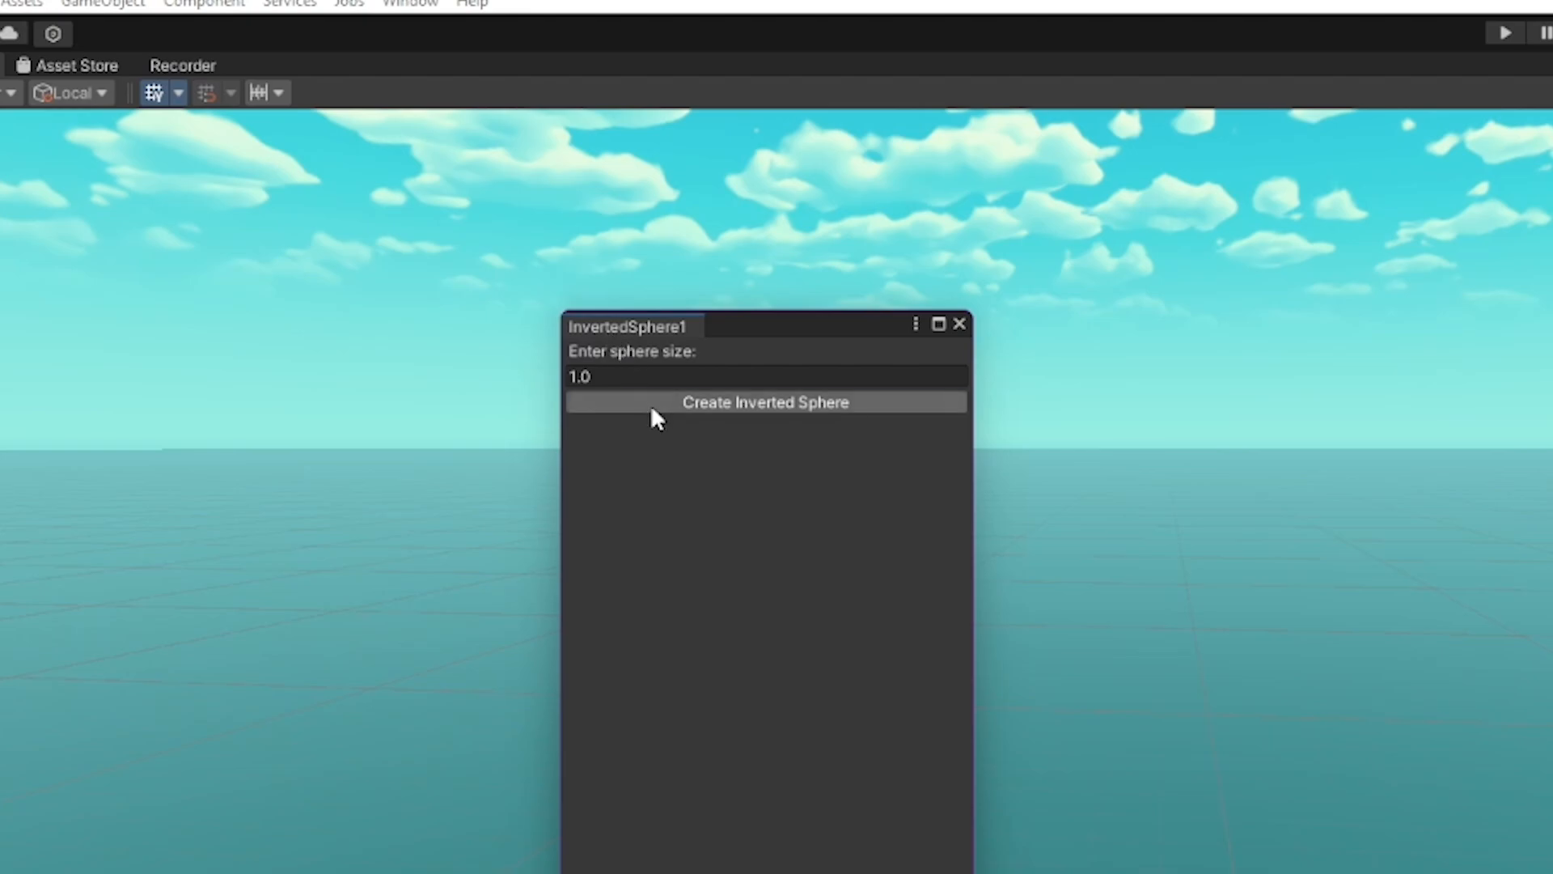
pyautogui.click(842, 402)
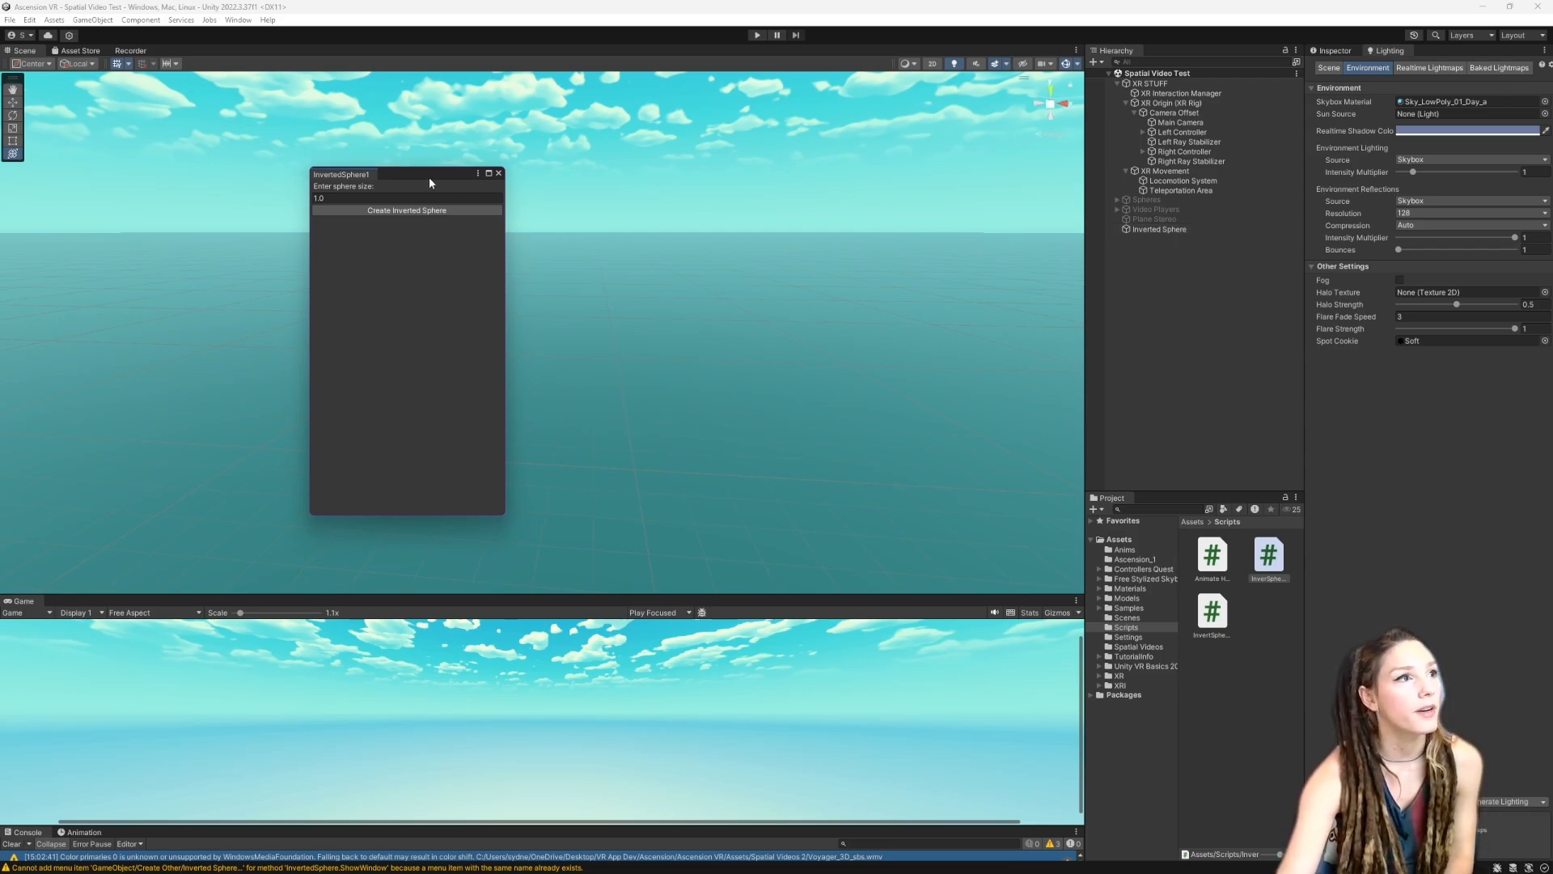
pyautogui.click(322, 198)
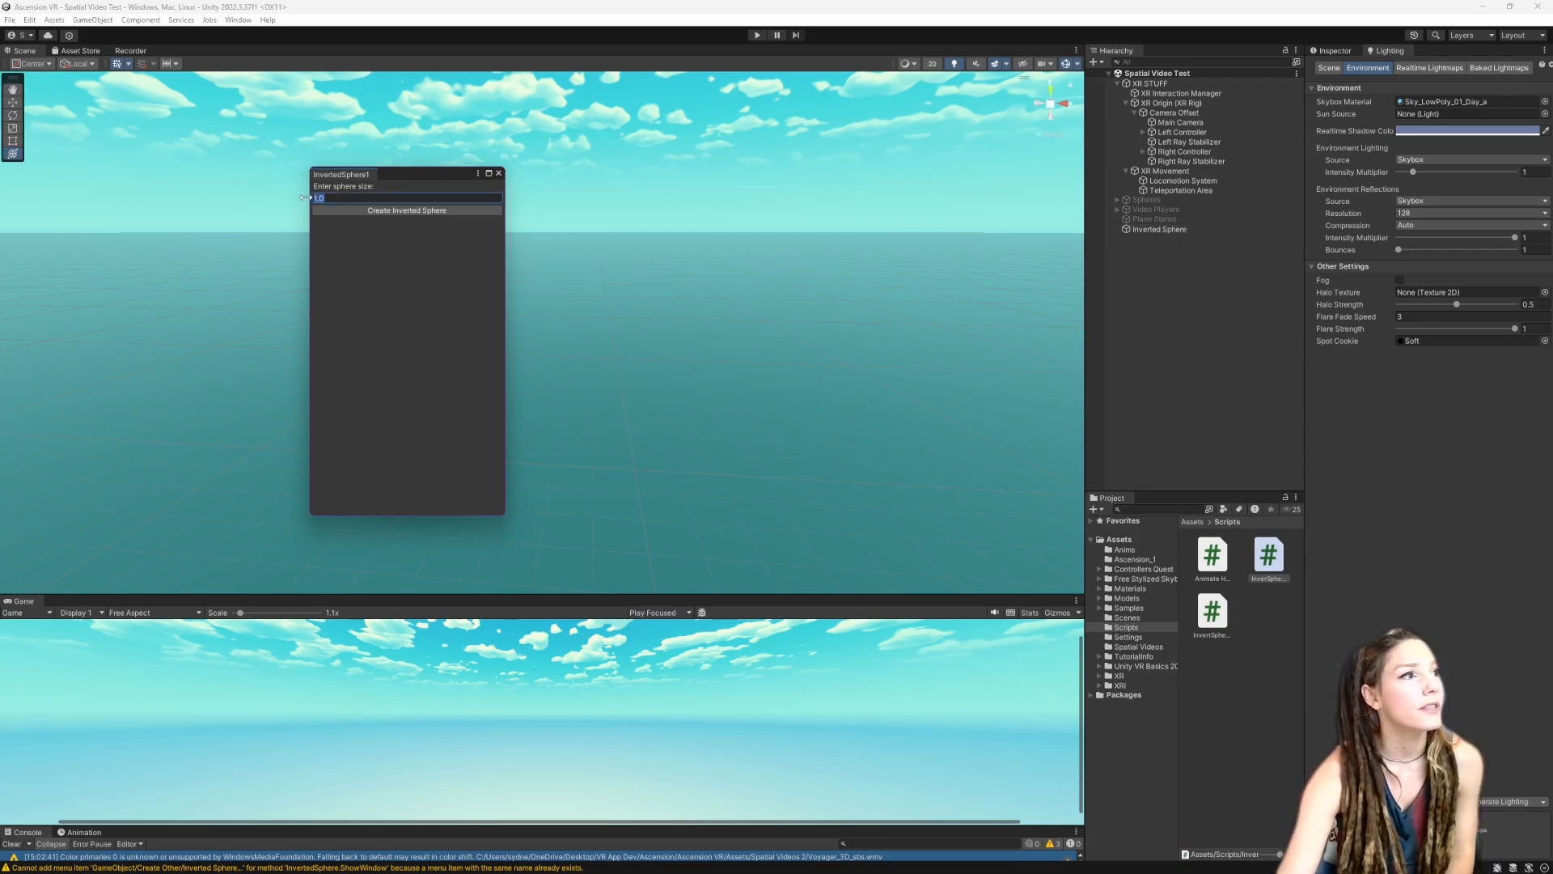
pyautogui.click(498, 174)
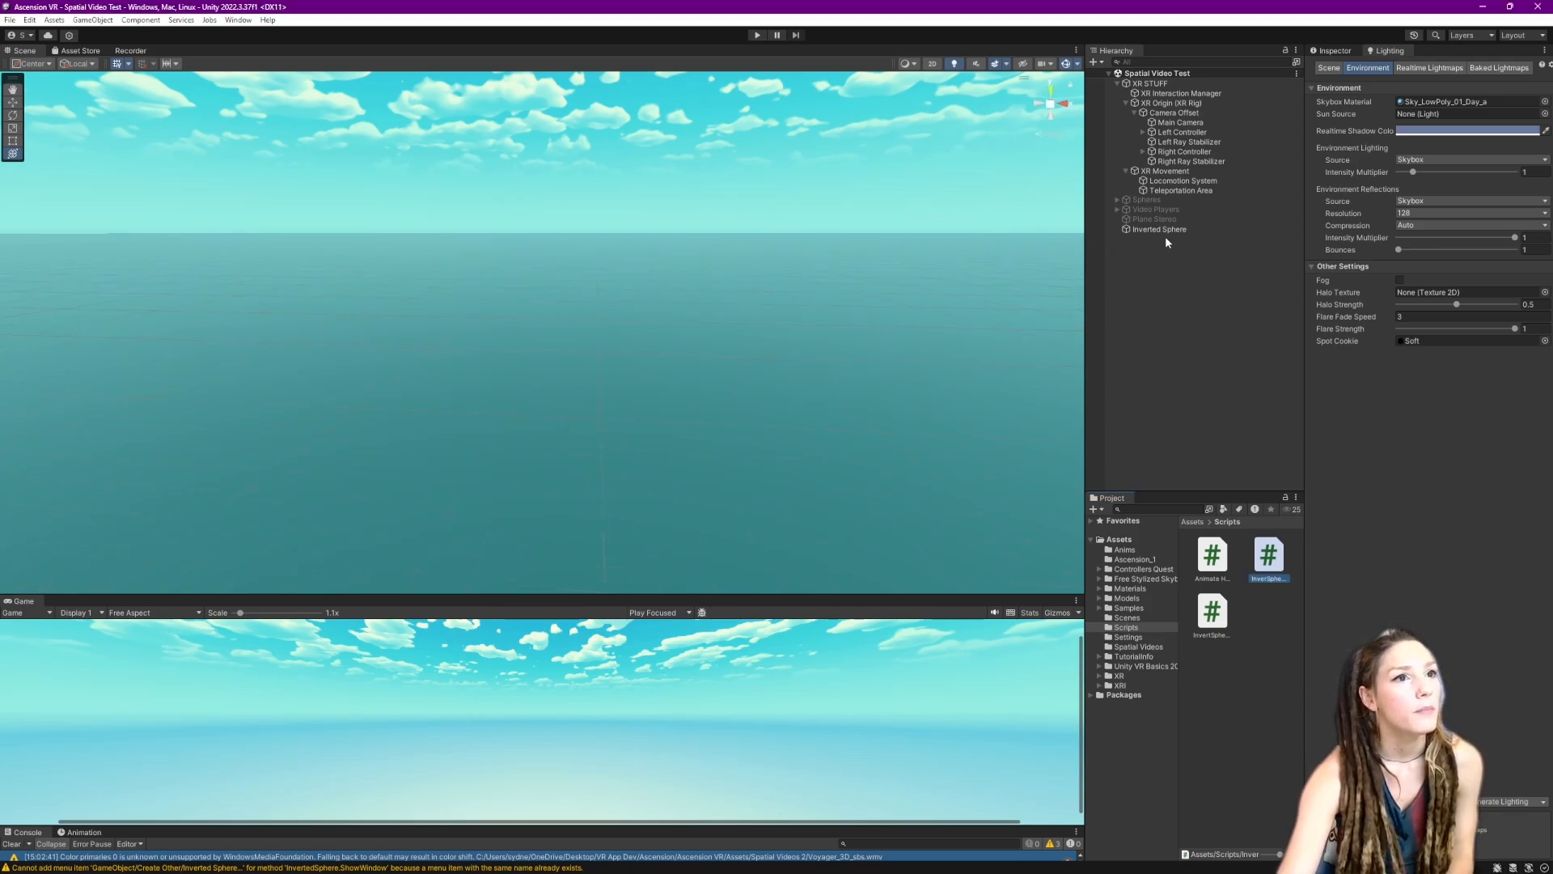
# - Raise the Inverted Sphere to about Y 3.62 and scale it uniformly to about 3.4
pyautogui.click(1189, 230)
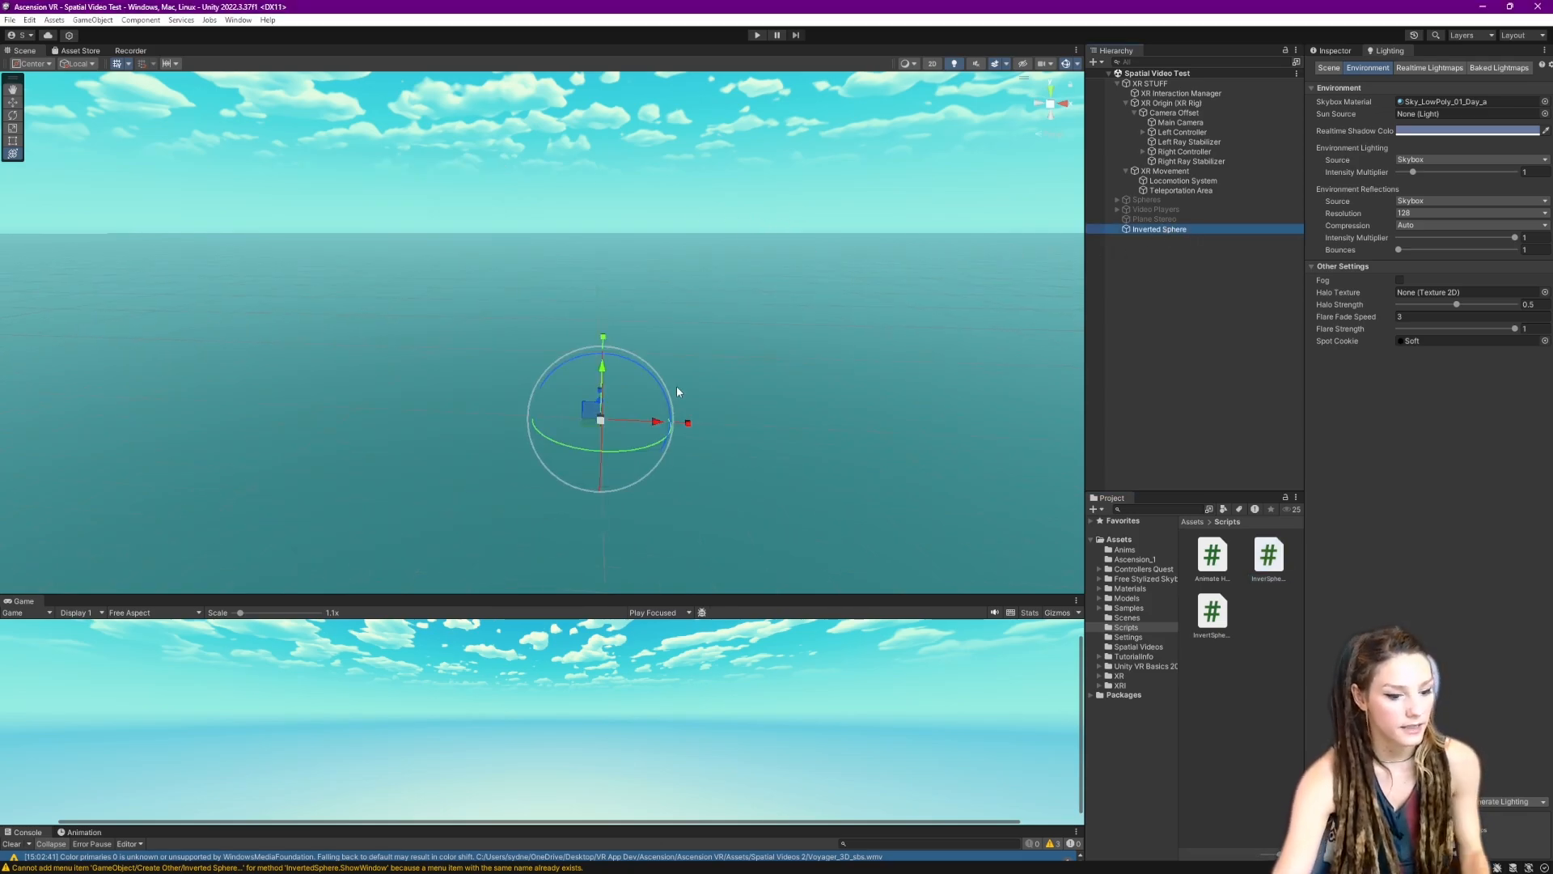
pyautogui.press('f')
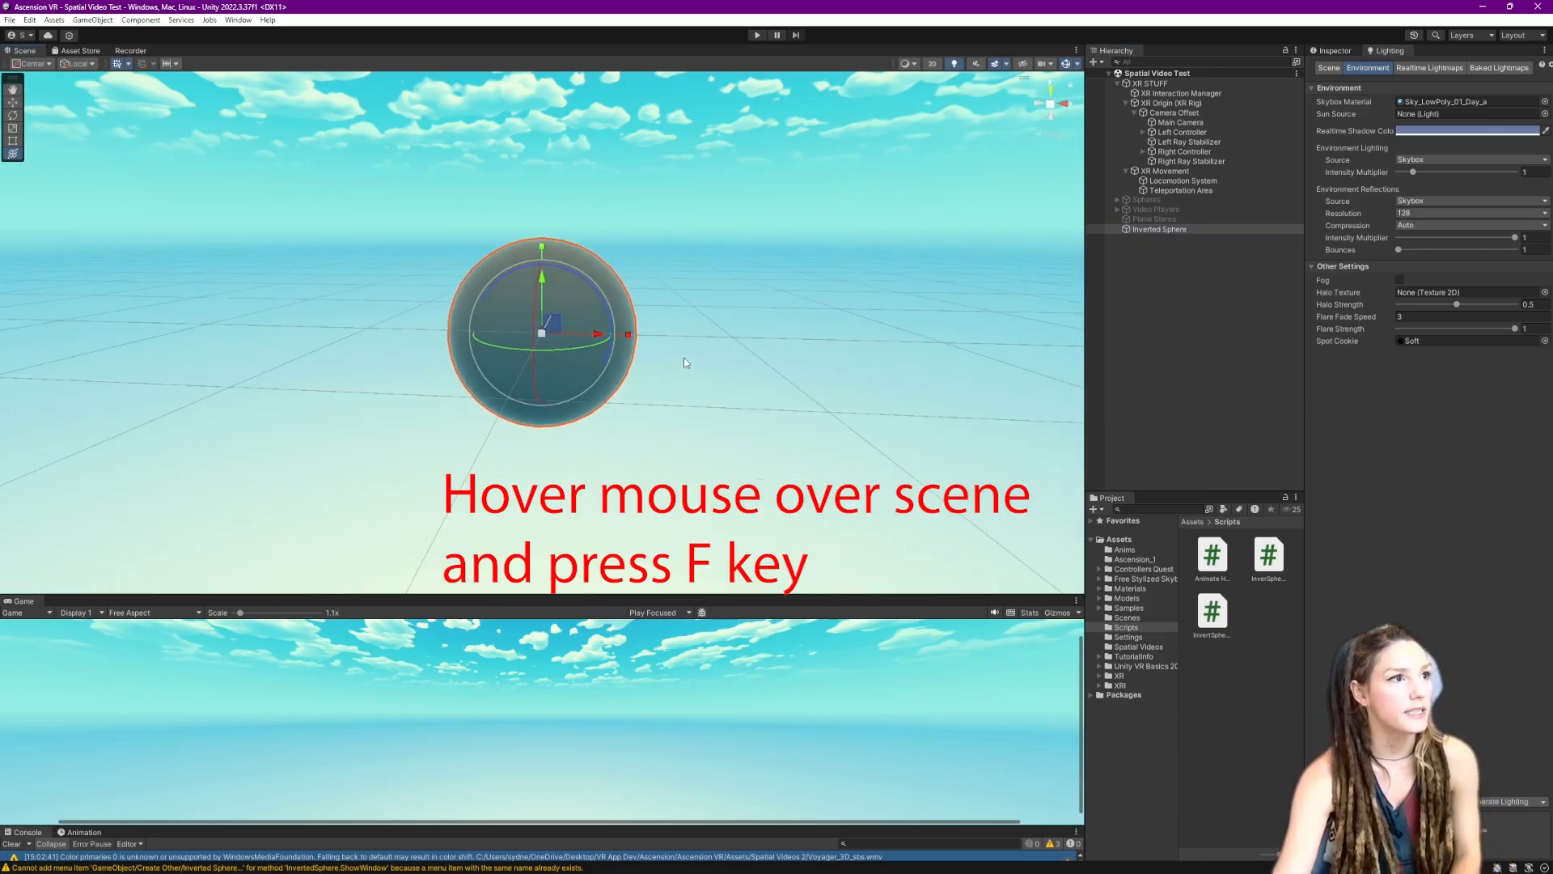
pyautogui.moveTo(684, 363); pyautogui.dragTo(705, 439, button='middle')
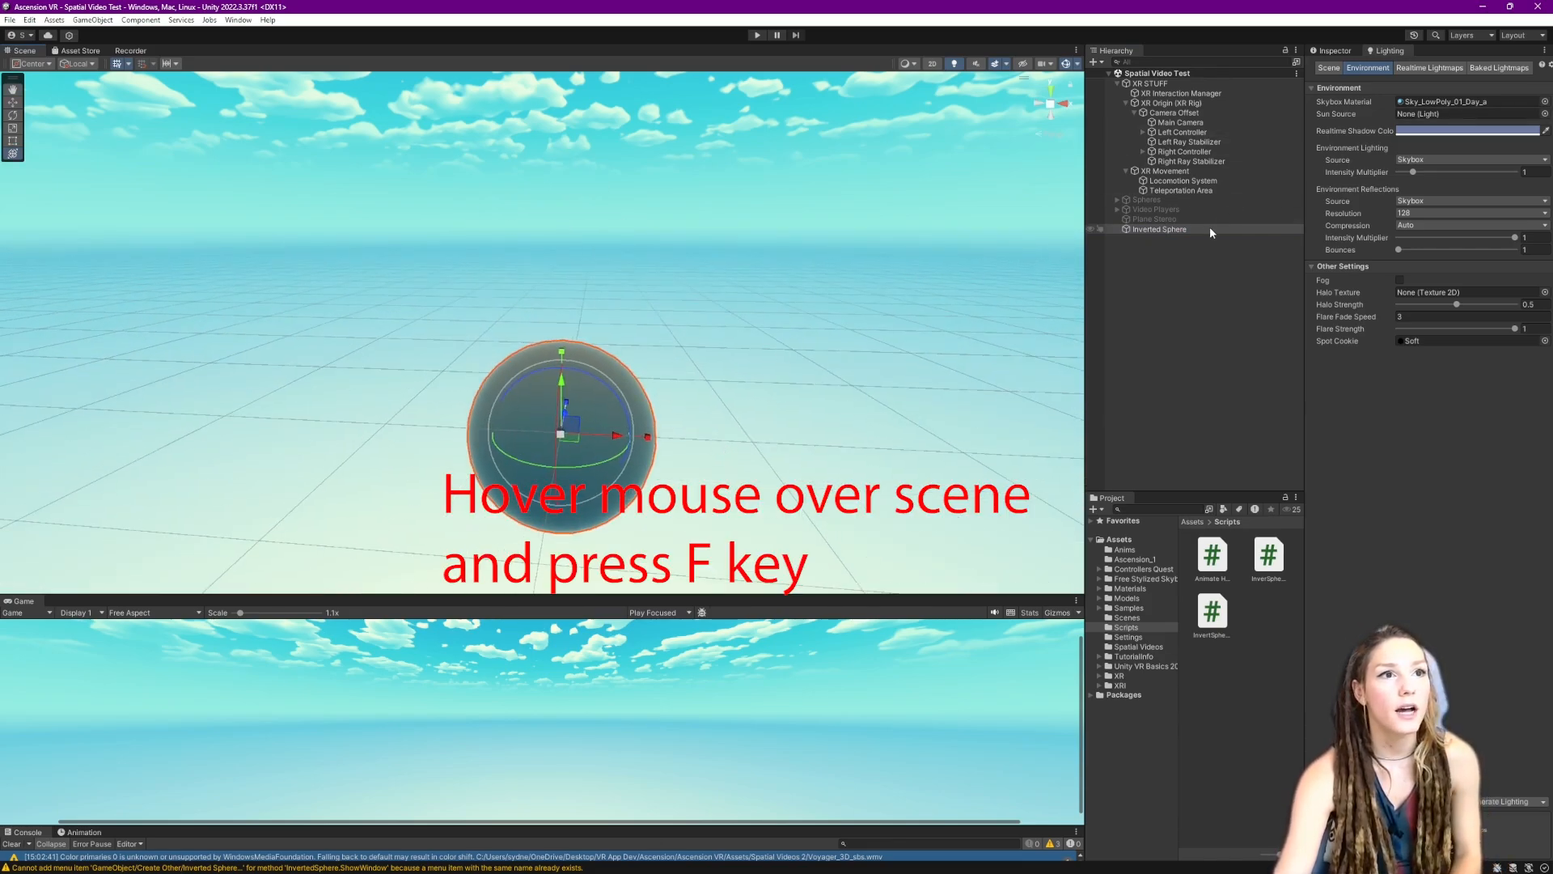
pyautogui.click(1333, 51)
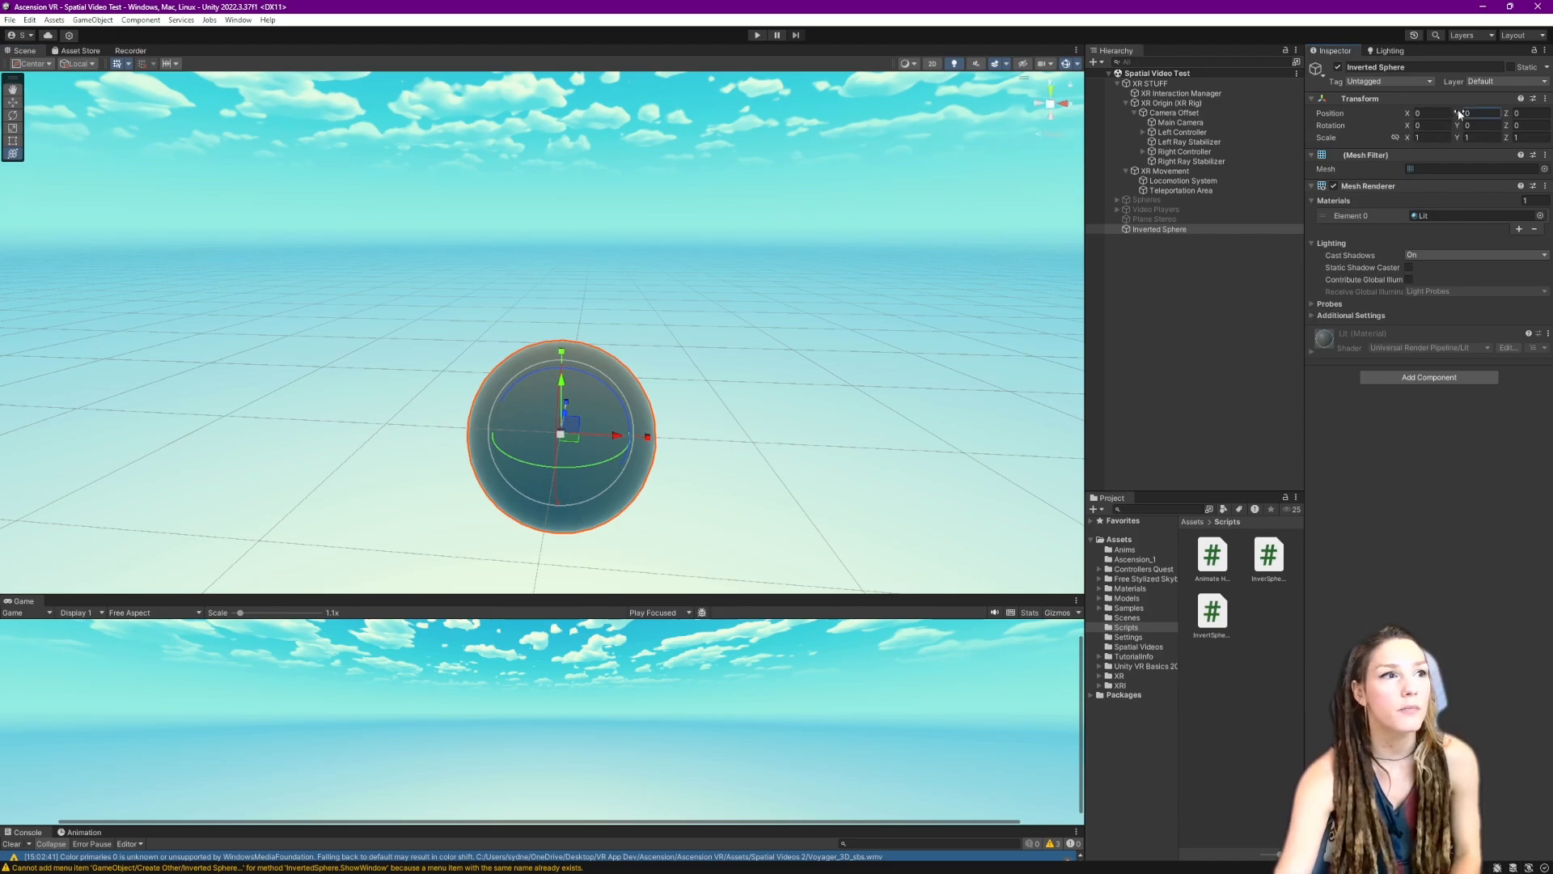
pyautogui.moveTo(1459, 115)
pyautogui.mouseDown()
pyautogui.moveTo(1394, 117)
pyautogui.moveTo(1489, 119)
pyautogui.moveTo(1474, 123)
pyautogui.mouseUp()
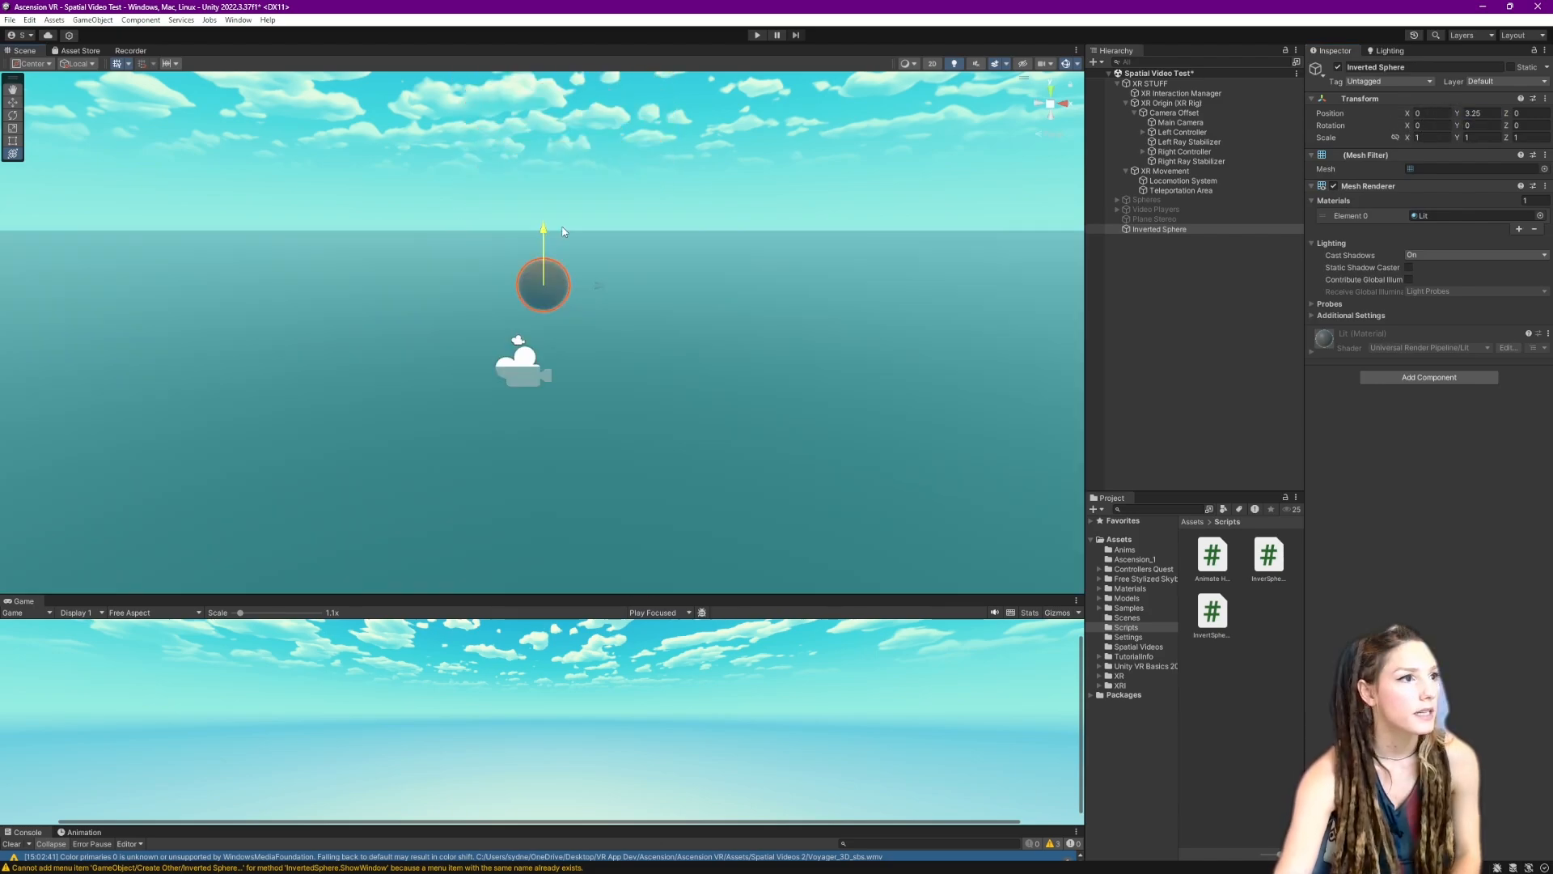
pyautogui.moveTo(564, 232); pyautogui.dragTo(568, 229)
pyautogui.scroll(5, 573, 245)
pyautogui.moveTo(490, 316); pyautogui.dragTo(709, 355)
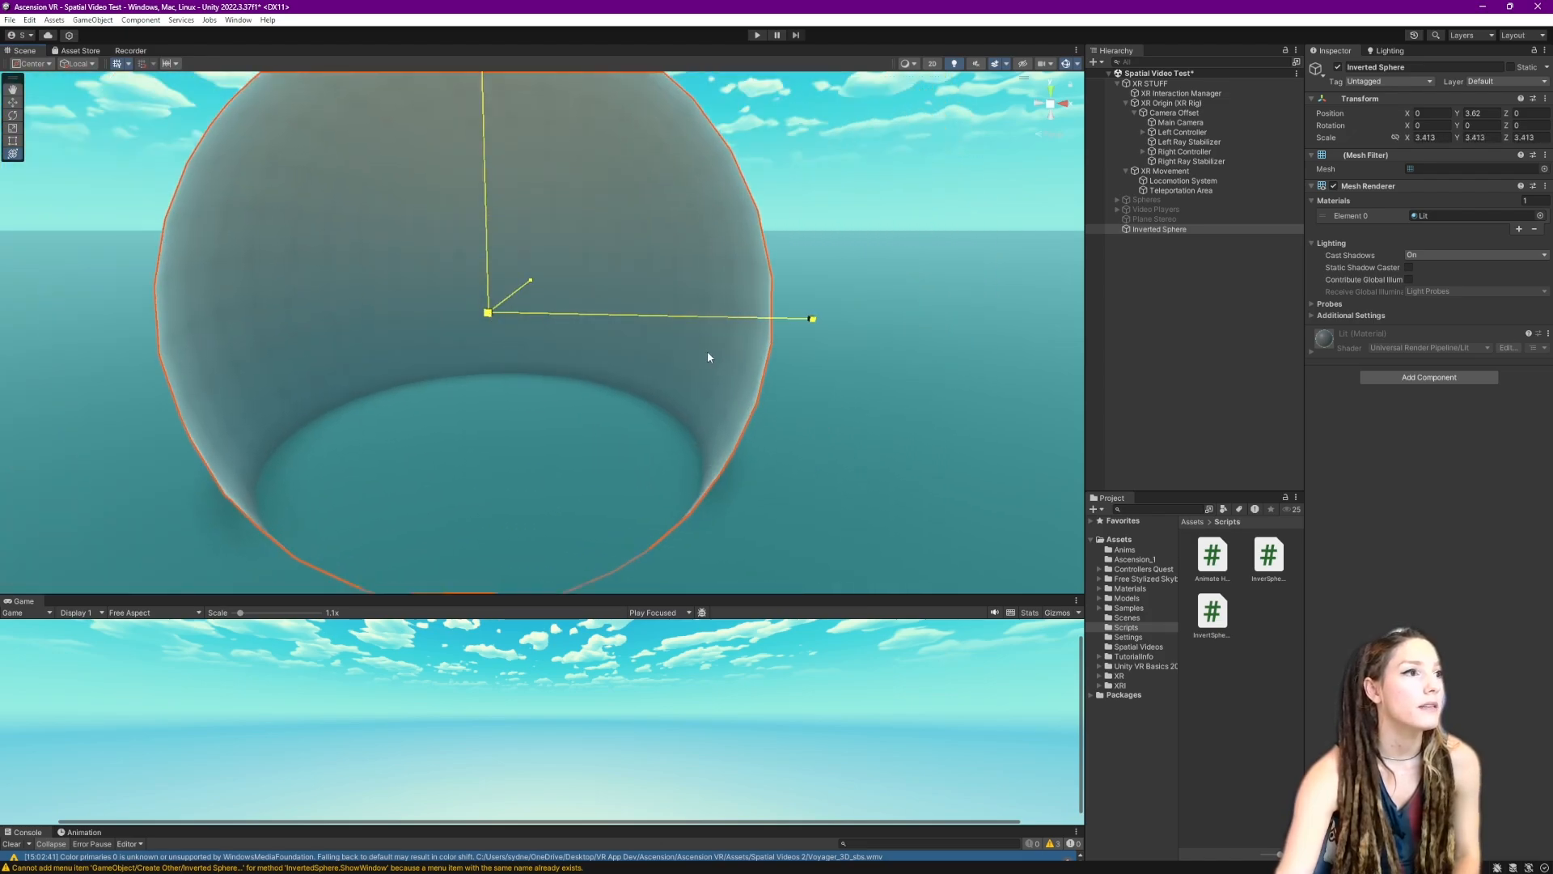
# - Move the Camera Offset back from the inverted sphere so the camera views it from outside
pyautogui.scroll(-4, 709, 355)
pyautogui.moveTo(915, 372); pyautogui.dragTo(856, 399, button='right')
pyautogui.moveTo(856, 398); pyautogui.dragTo(571, 456, button='middle')
pyautogui.moveTo(571, 455); pyautogui.dragTo(411, 458, button='right')
pyautogui.moveTo(880, 581); pyautogui.dragTo(784, 539, button='middle')
pyautogui.click(783, 539)
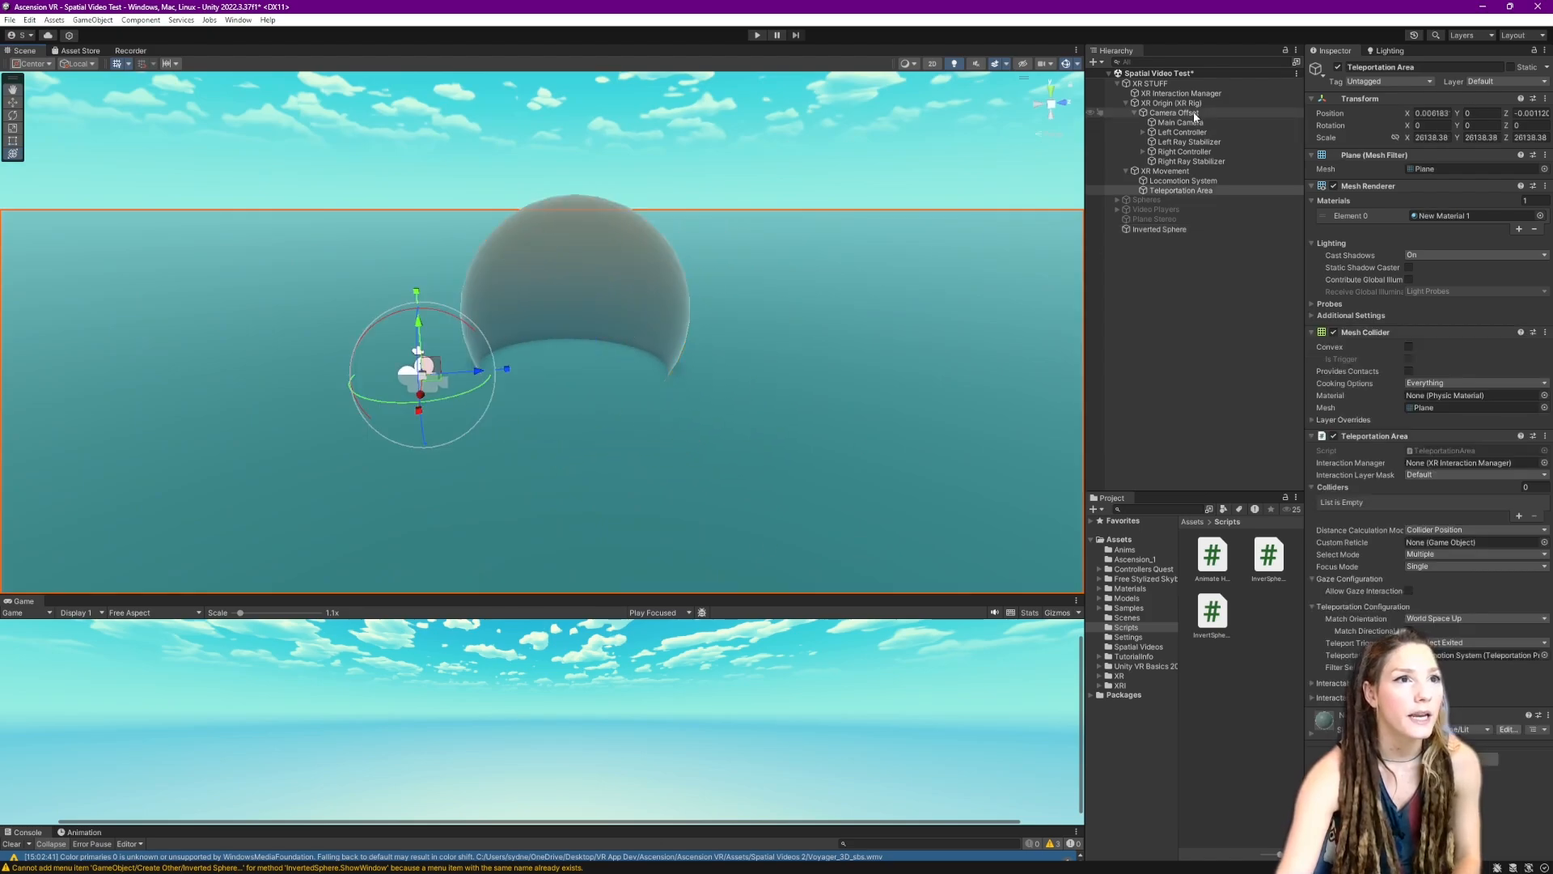
pyautogui.click(1194, 114)
pyautogui.moveTo(404, 366)
pyautogui.mouseDown()
pyautogui.moveTo(244, 360)
pyautogui.moveTo(396, 366)
pyautogui.mouseUp()
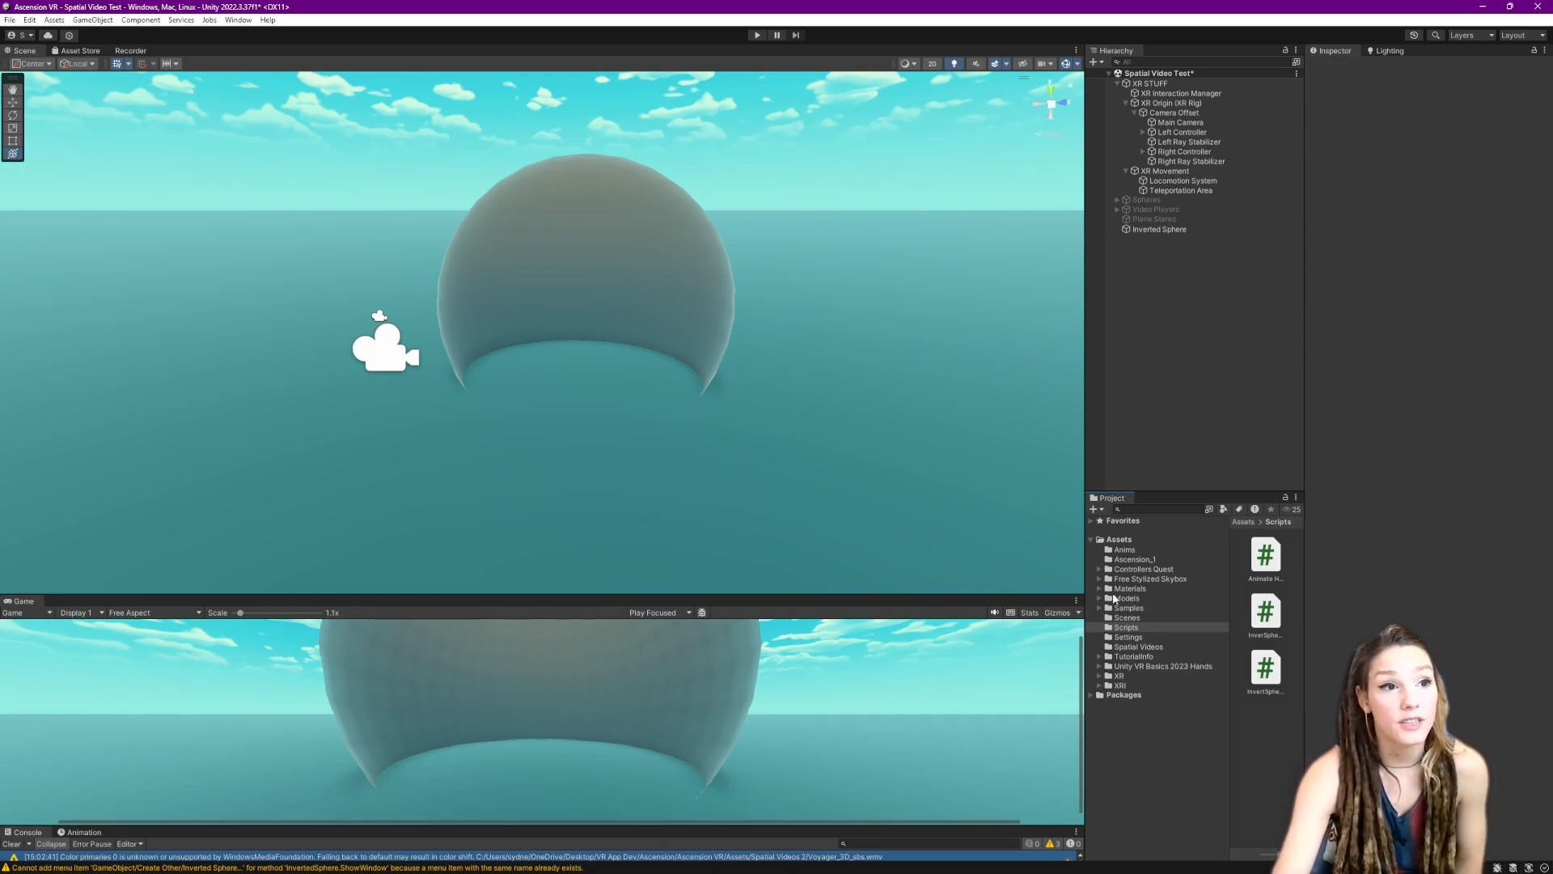
# - Apply the beige cloudy sky material from Free Stylized Skybox's Panoramic Materials folder to the inverted sphere
pyautogui.click(1139, 588)
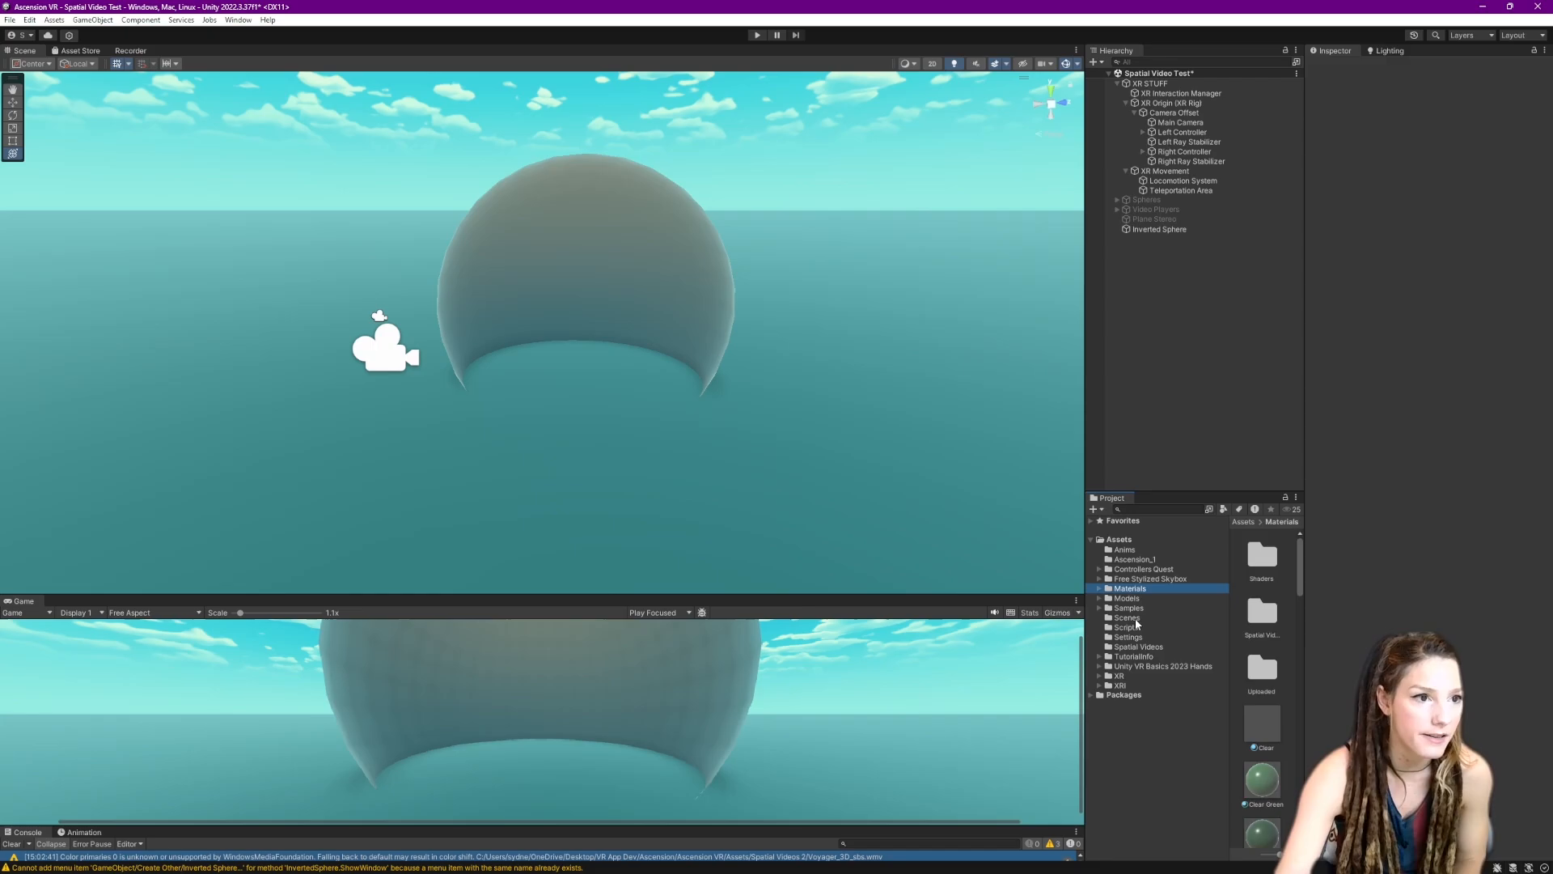
pyautogui.click(1141, 579)
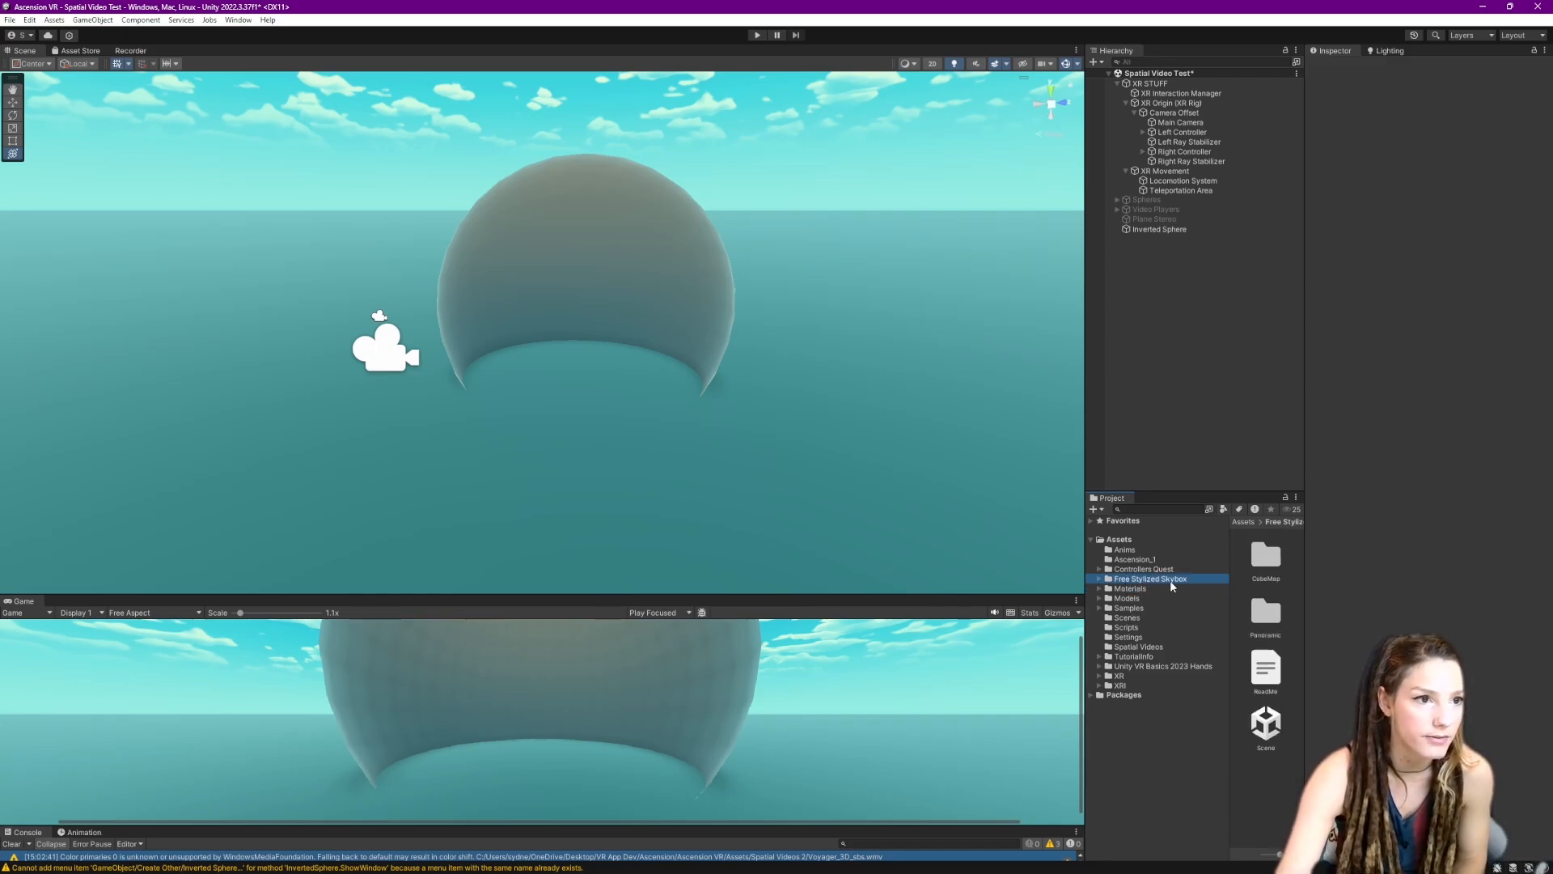
pyautogui.doubleClick(1267, 612)
pyautogui.doubleClick(1266, 556)
pyautogui.moveTo(1263, 611); pyautogui.dragTo(498, 186)
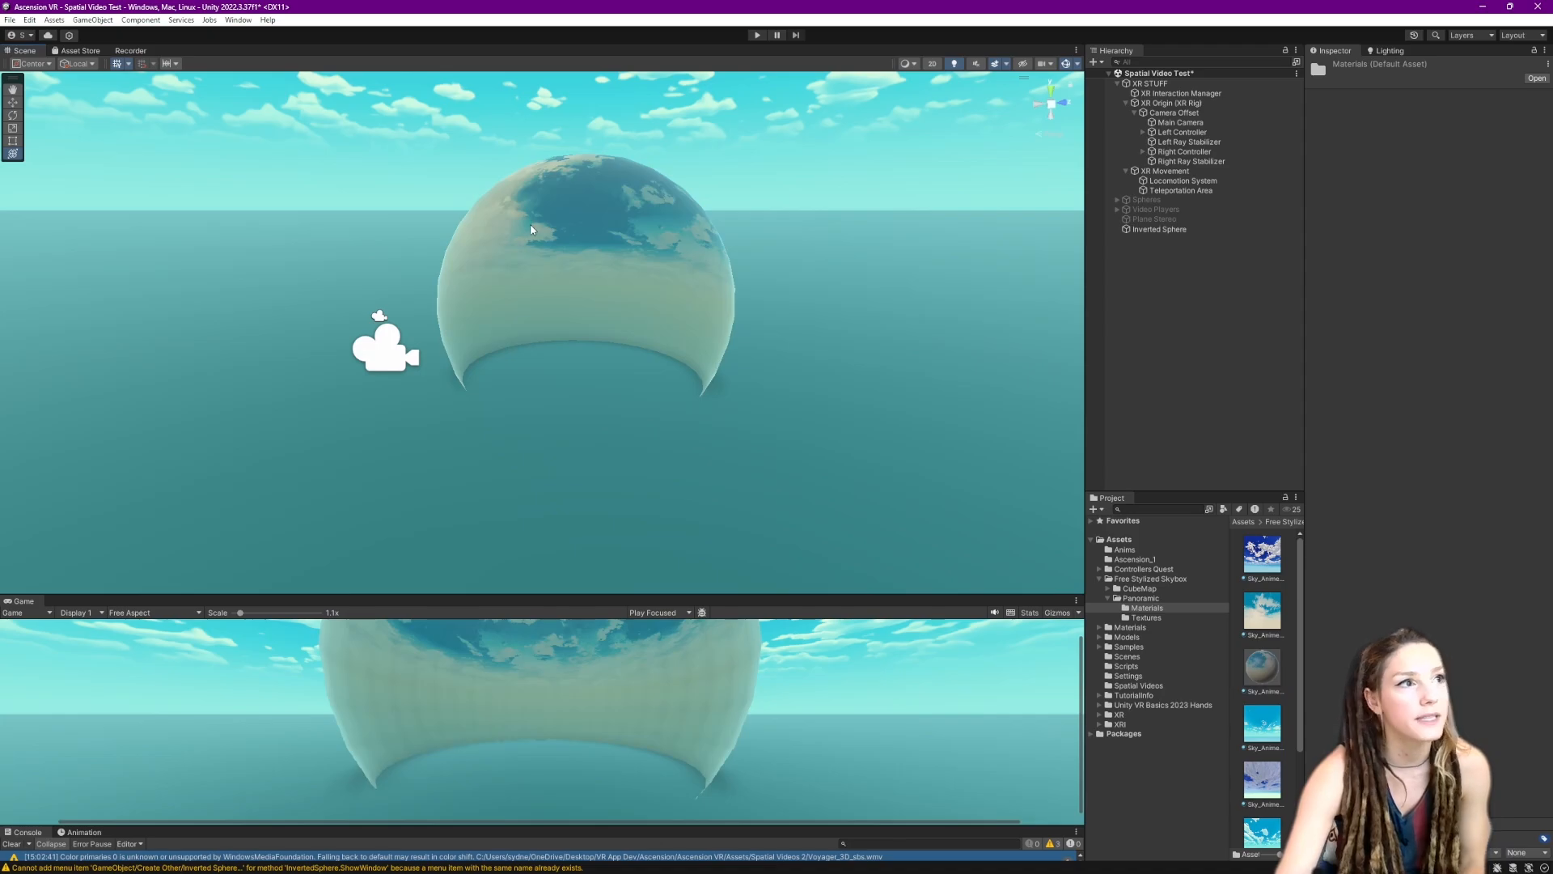
pyautogui.moveTo(550, 248); pyautogui.dragTo(601, 299, button='right')
pyautogui.press('s')
pyautogui.scroll(-3, 623, 334)
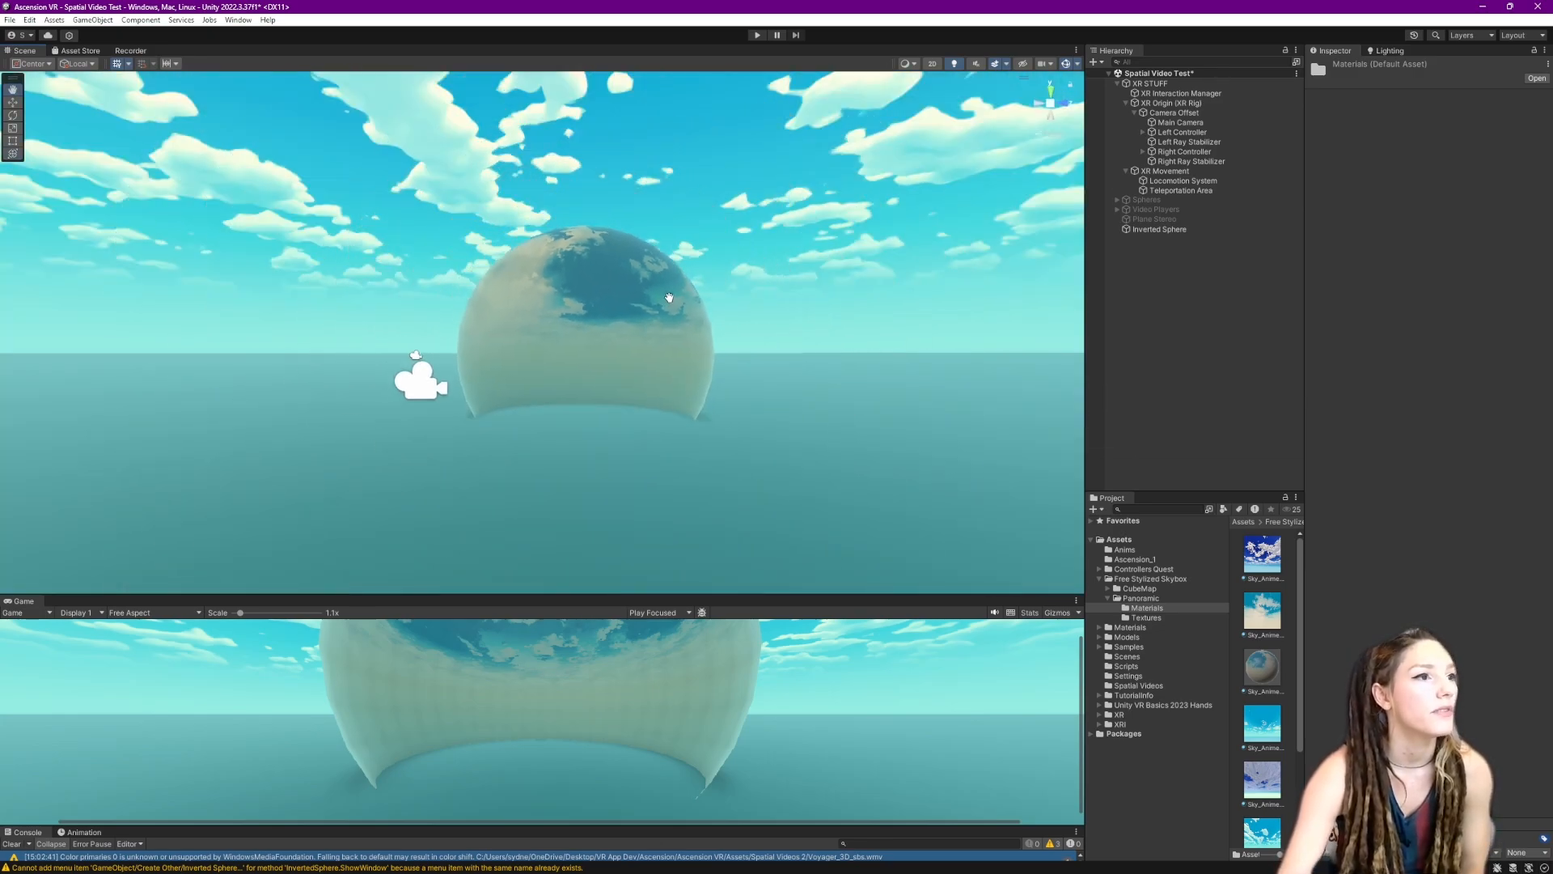
# - Duplicate the inverted sphere and move the copy along Z to about -4.475, beside the original
pyautogui.click(611, 364)
pyautogui.scroll(3, 611, 364)
pyautogui.moveTo(984, 469); pyautogui.dragTo(936, 468, button='right')
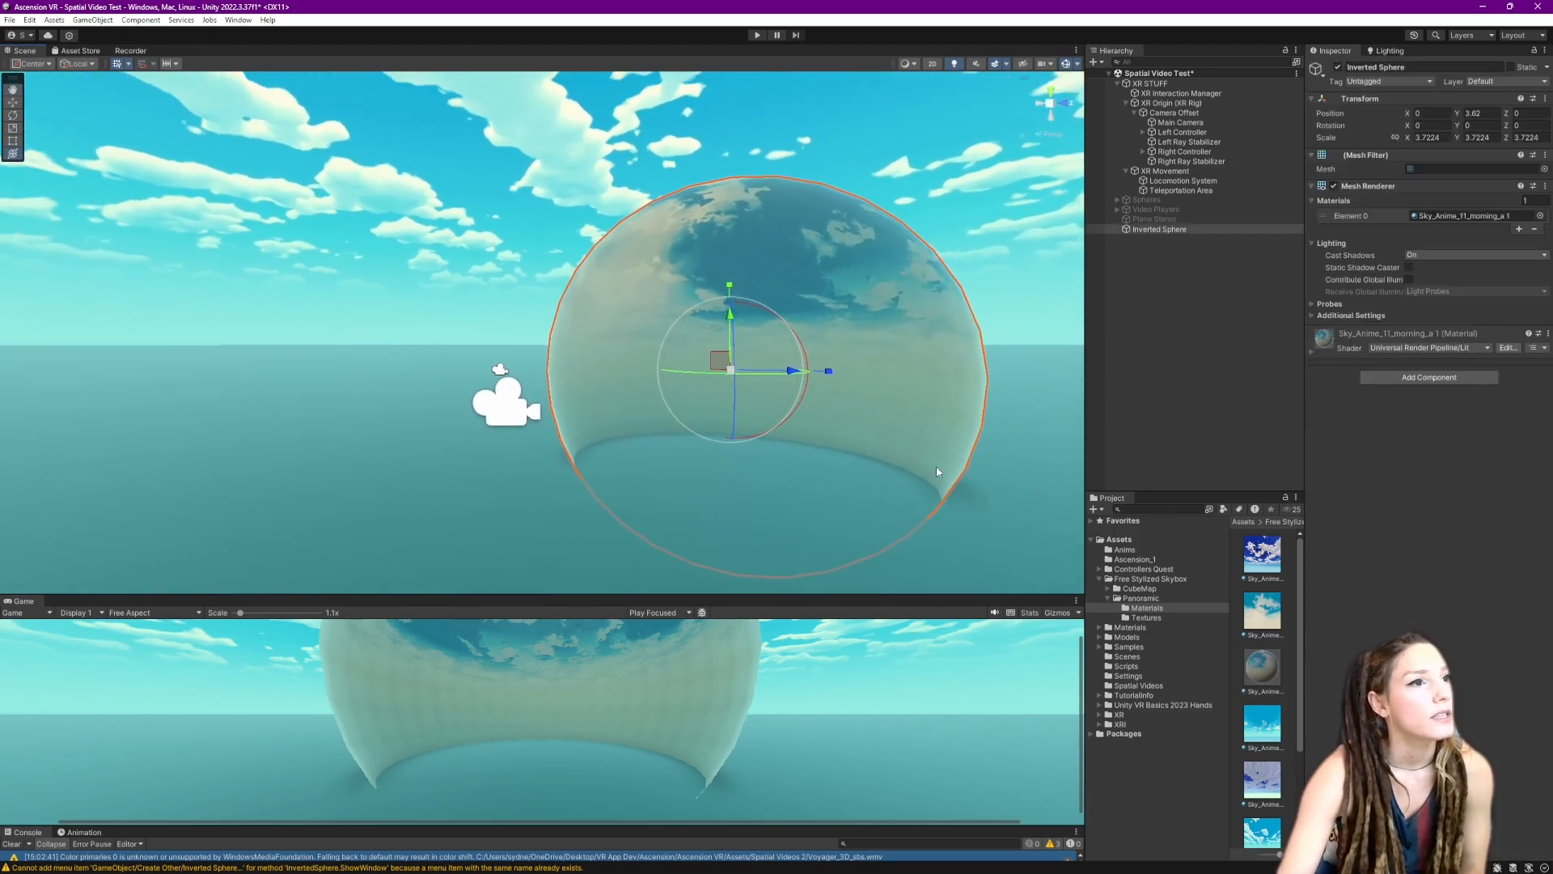
pyautogui.hotkey('ctrl', 'd')
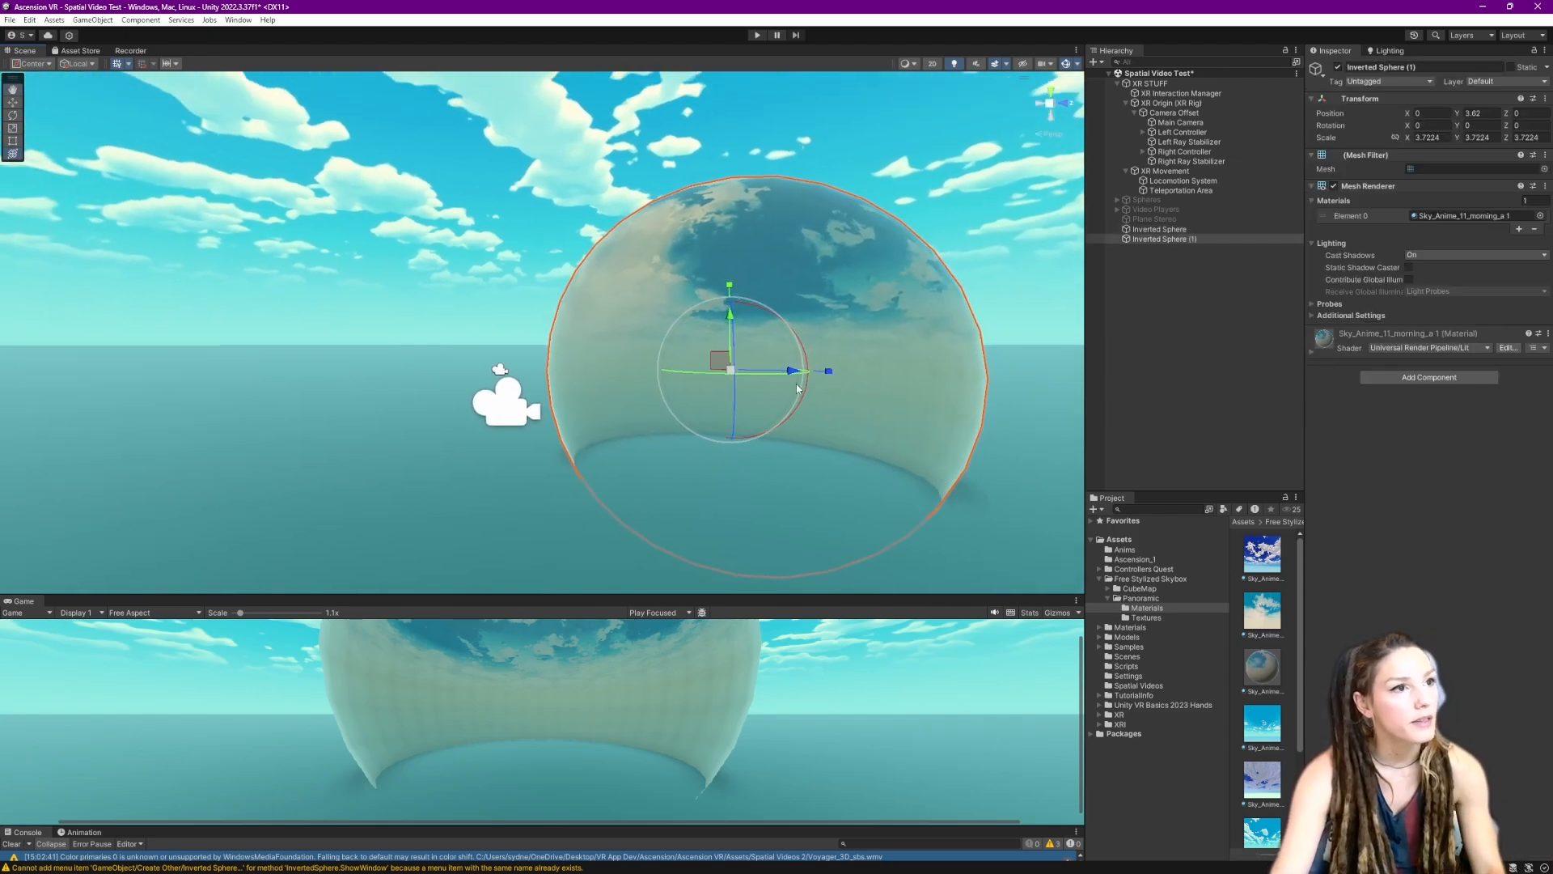
pyautogui.moveTo(793, 370); pyautogui.dragTo(407, 364)
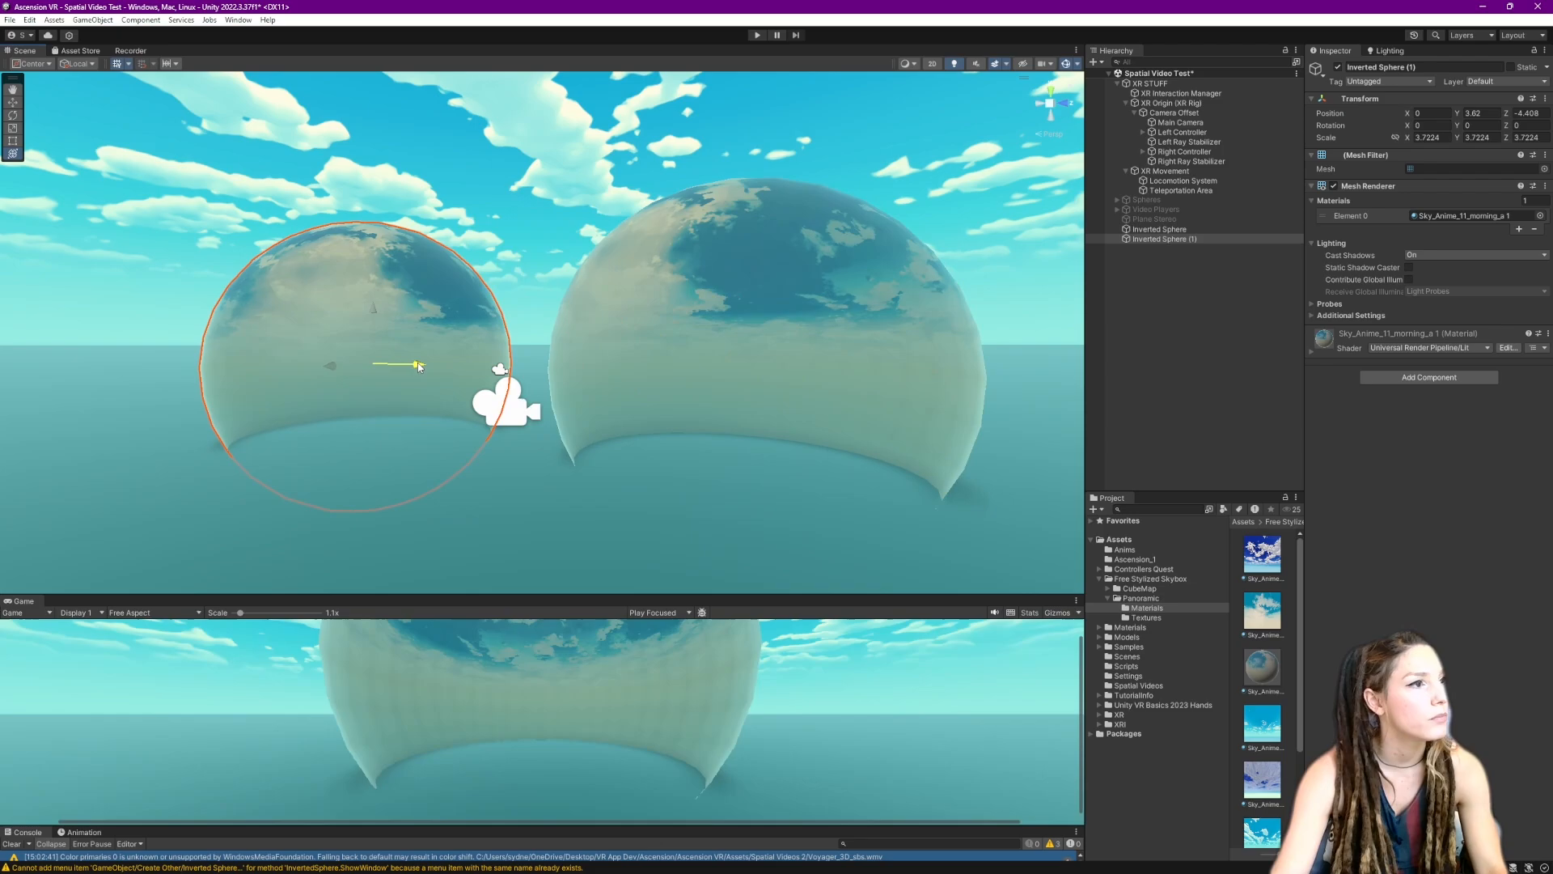
# - Try to apply the 360 Material from the Spatial Video Material folder to the duplicated sphere
pyautogui.moveTo(340, 325); pyautogui.dragTo(625, 320, button='middle')
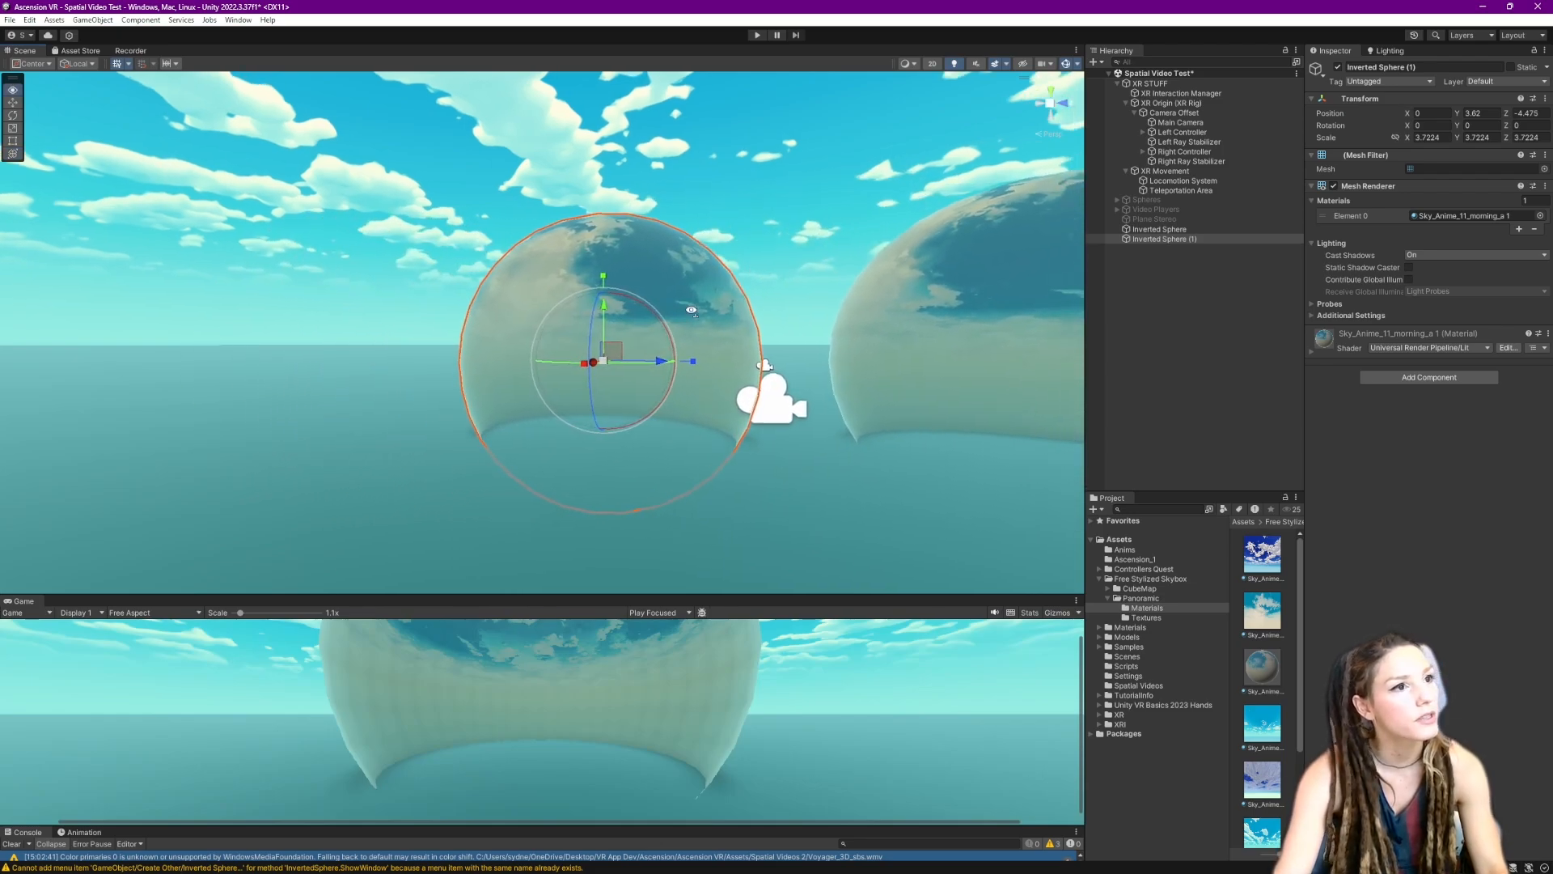
pyautogui.moveTo(624, 320); pyautogui.dragTo(732, 324, button='right')
pyautogui.moveTo(732, 323); pyautogui.dragTo(817, 324, button='middle')
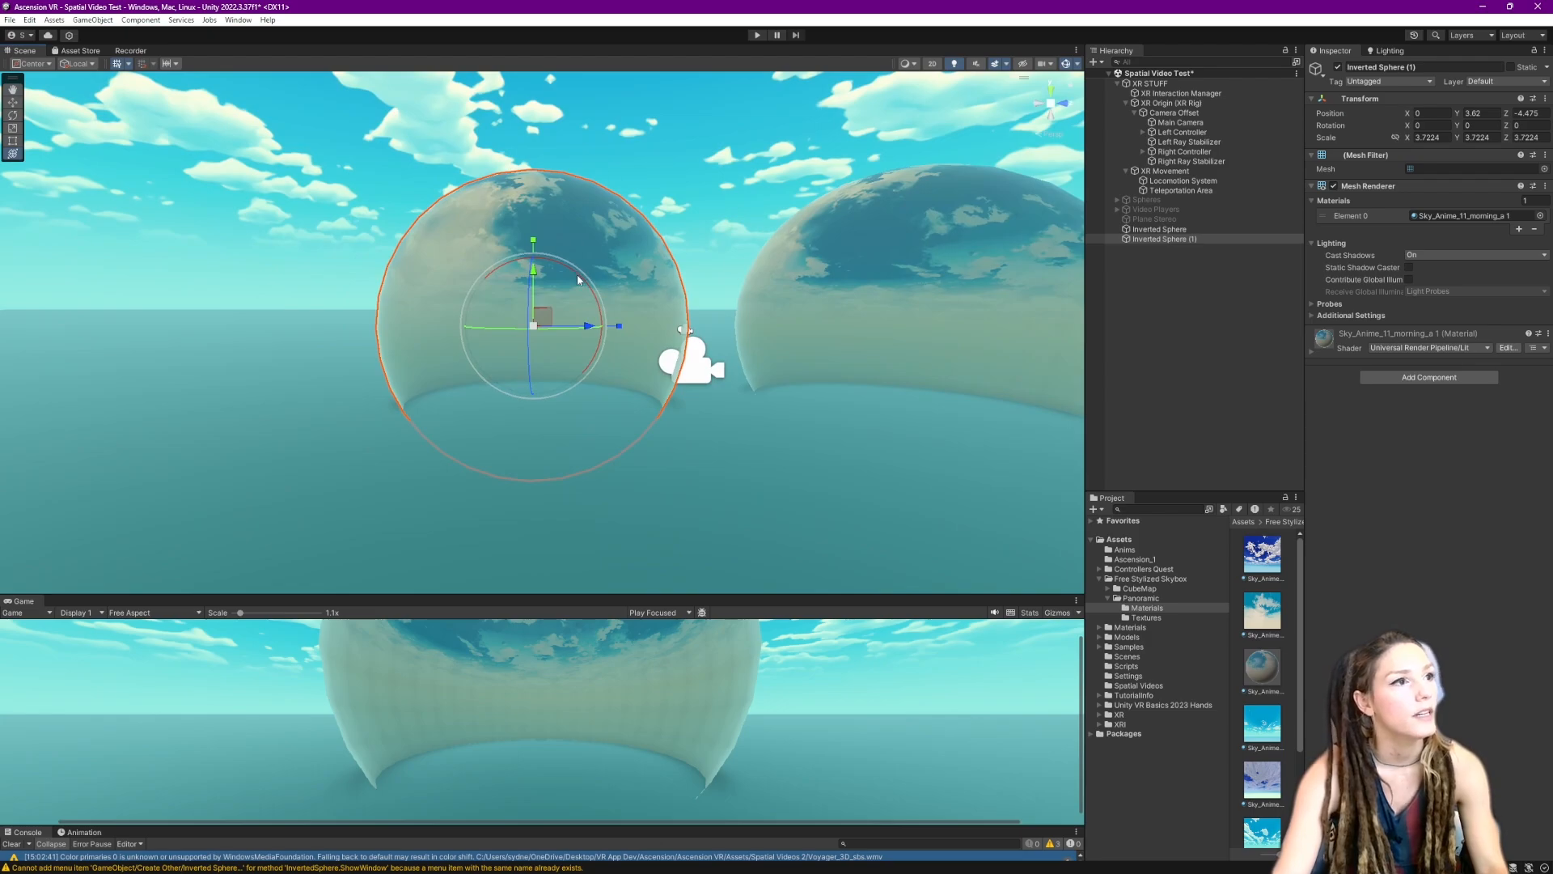
pyautogui.scroll(3, 615, 267)
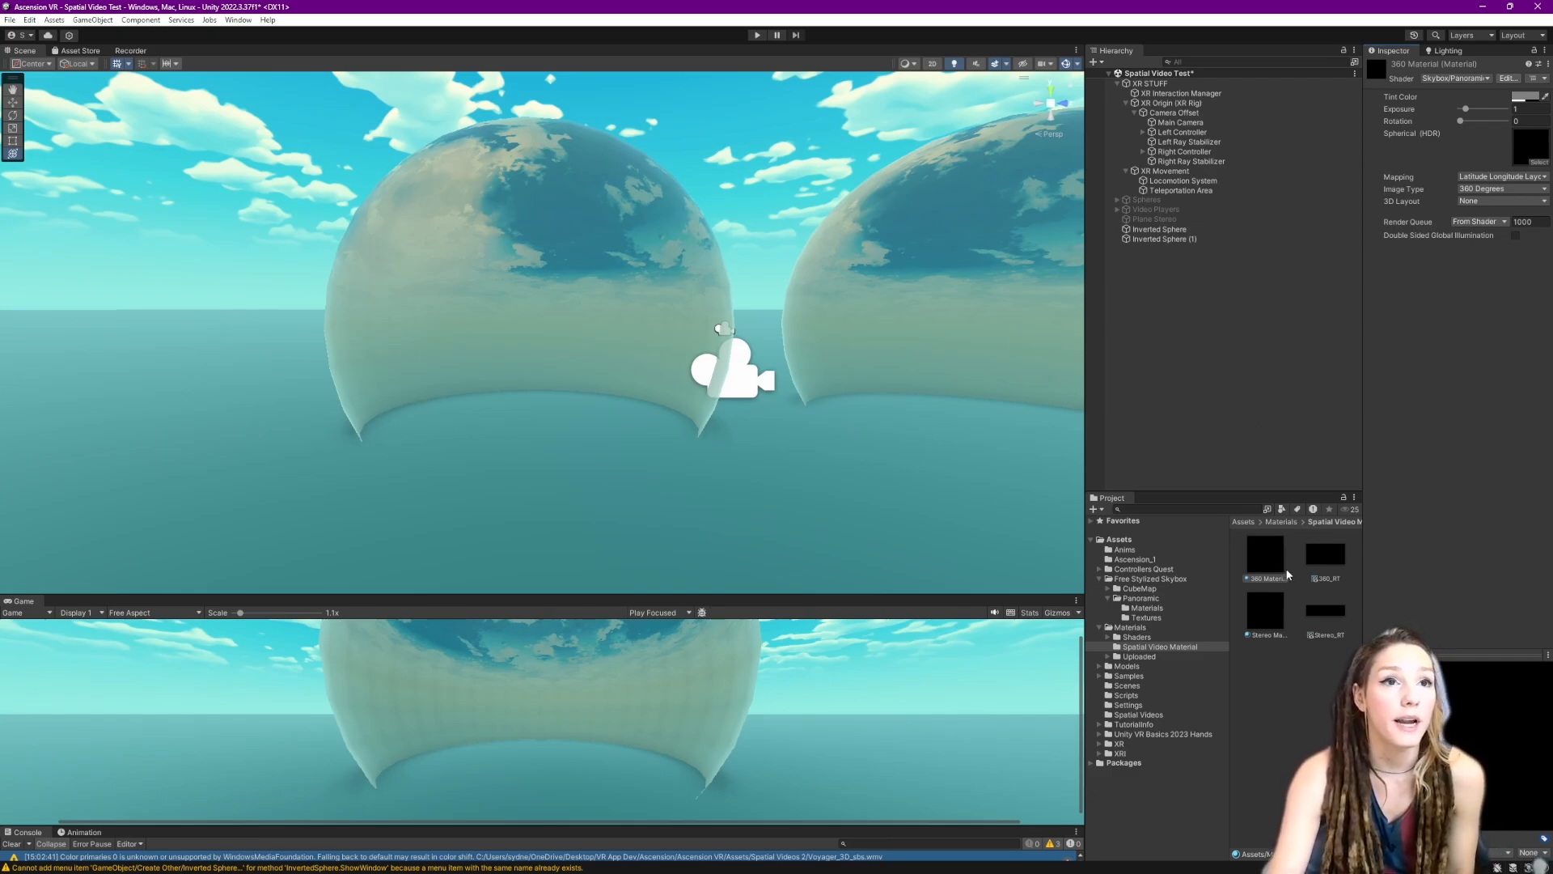
pyautogui.click(1265, 569)
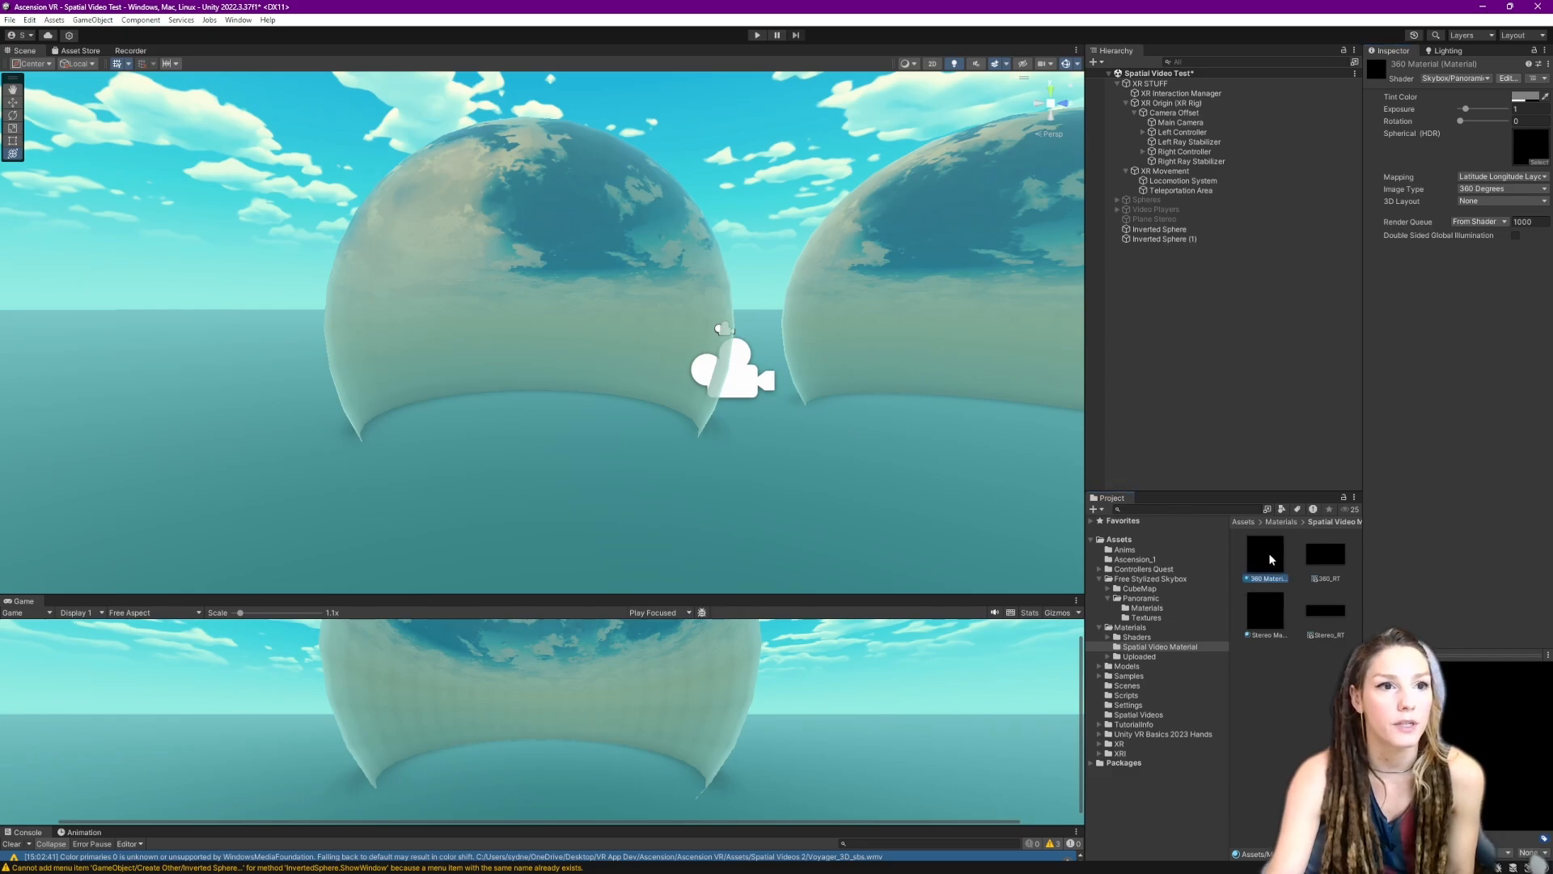
pyautogui.moveTo(1325, 558); pyautogui.dragTo(516, 265)
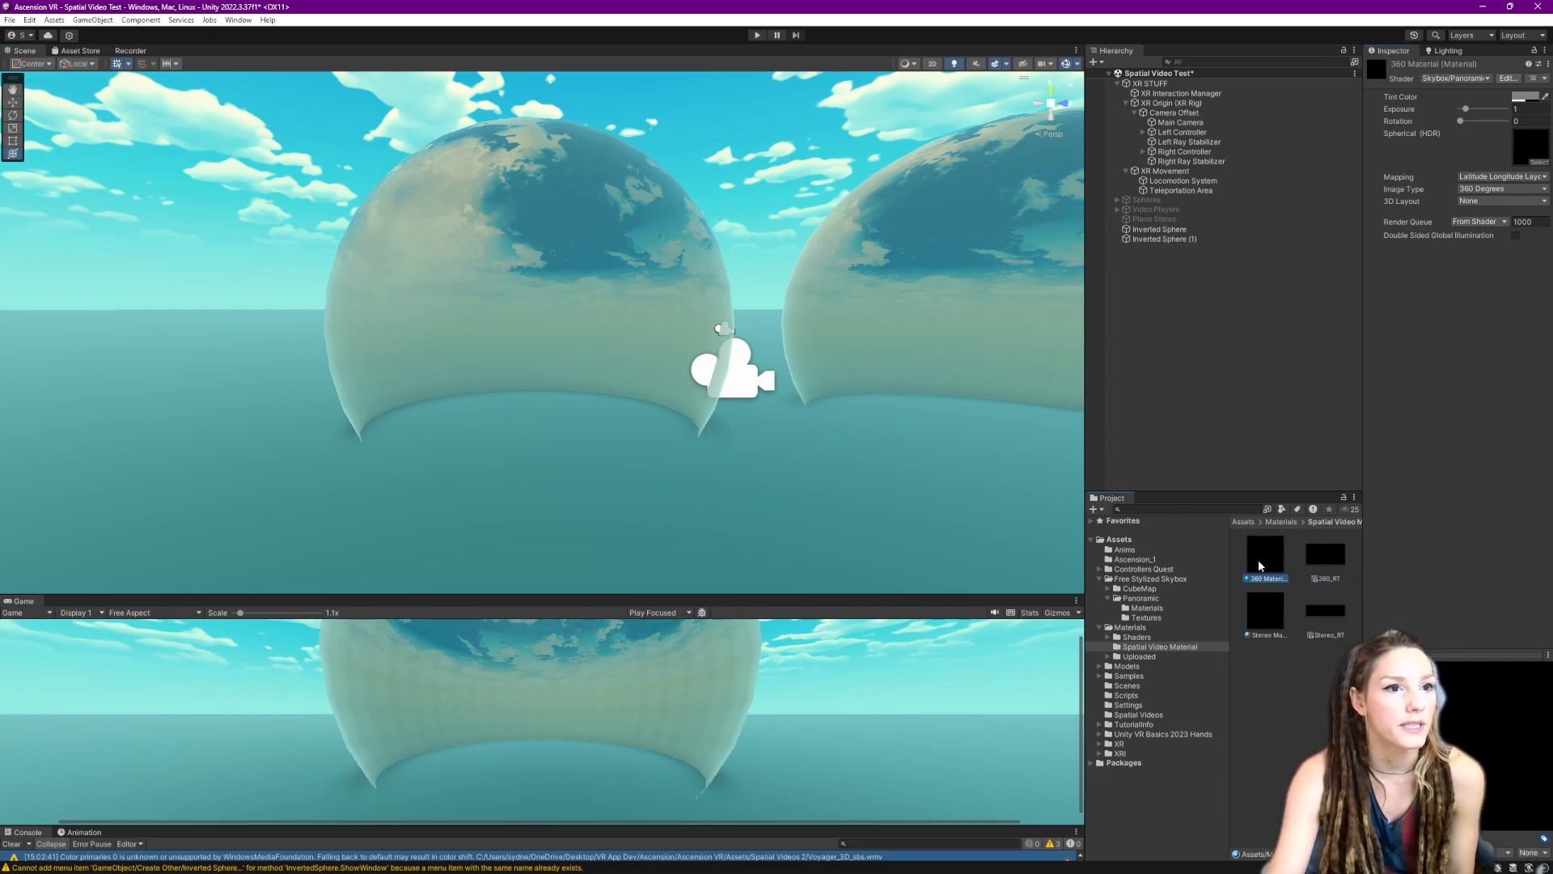
pyautogui.moveTo(1258, 566); pyautogui.dragTo(491, 183)
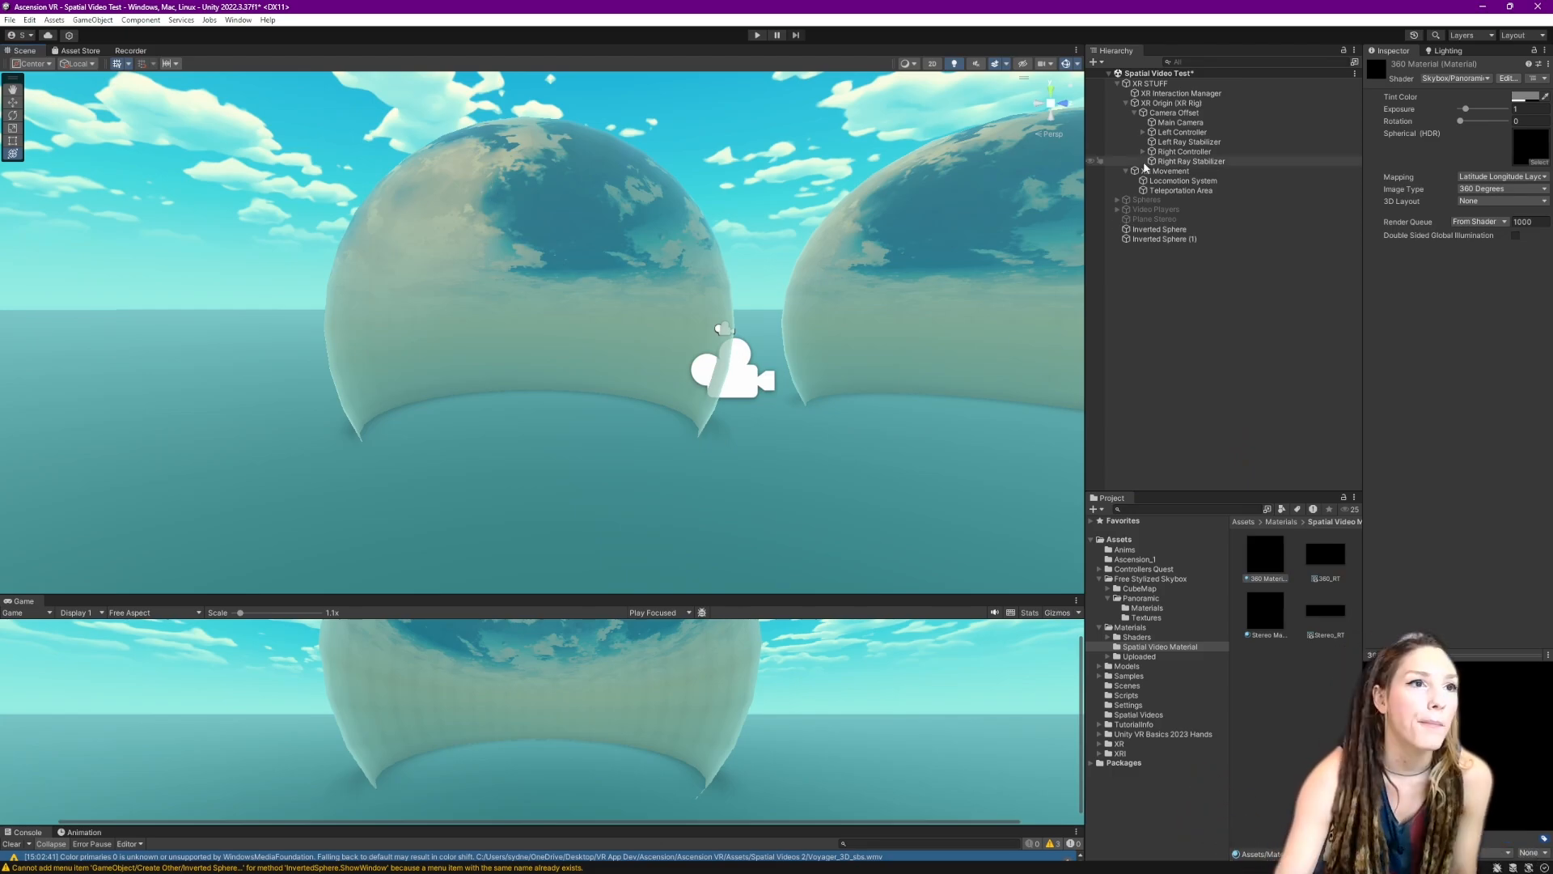
# - Rename the duplicated sphere "Inverted Sphere 360 Video" and the original one "Inverted Sphere Image"
pyautogui.click(1195, 239)
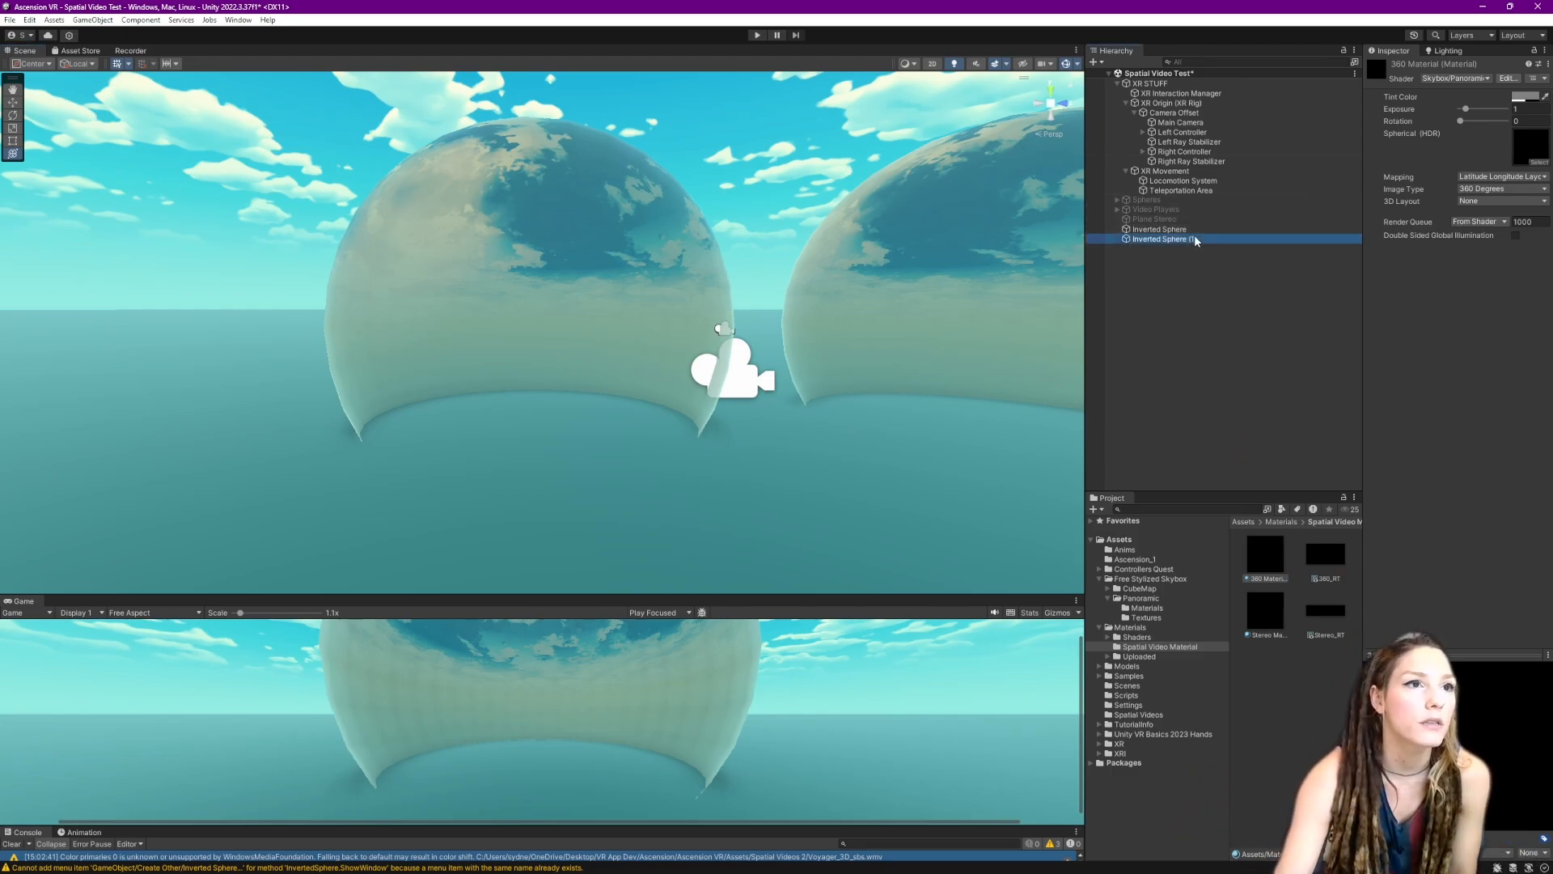
pyautogui.click(1186, 238)
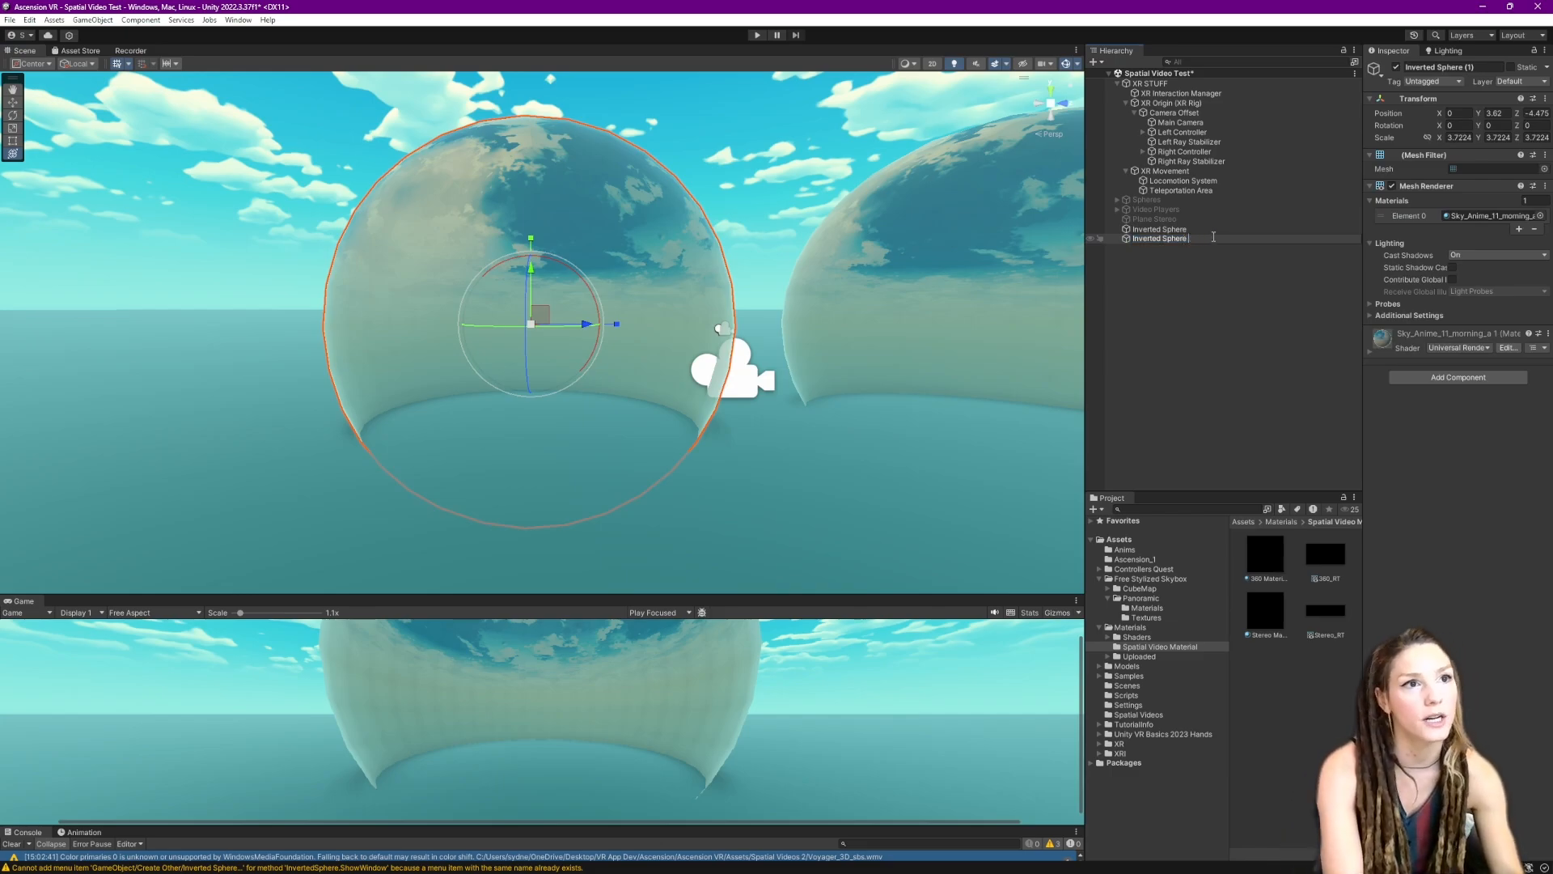
pyautogui.write('Inverted Sphere 360 Video')
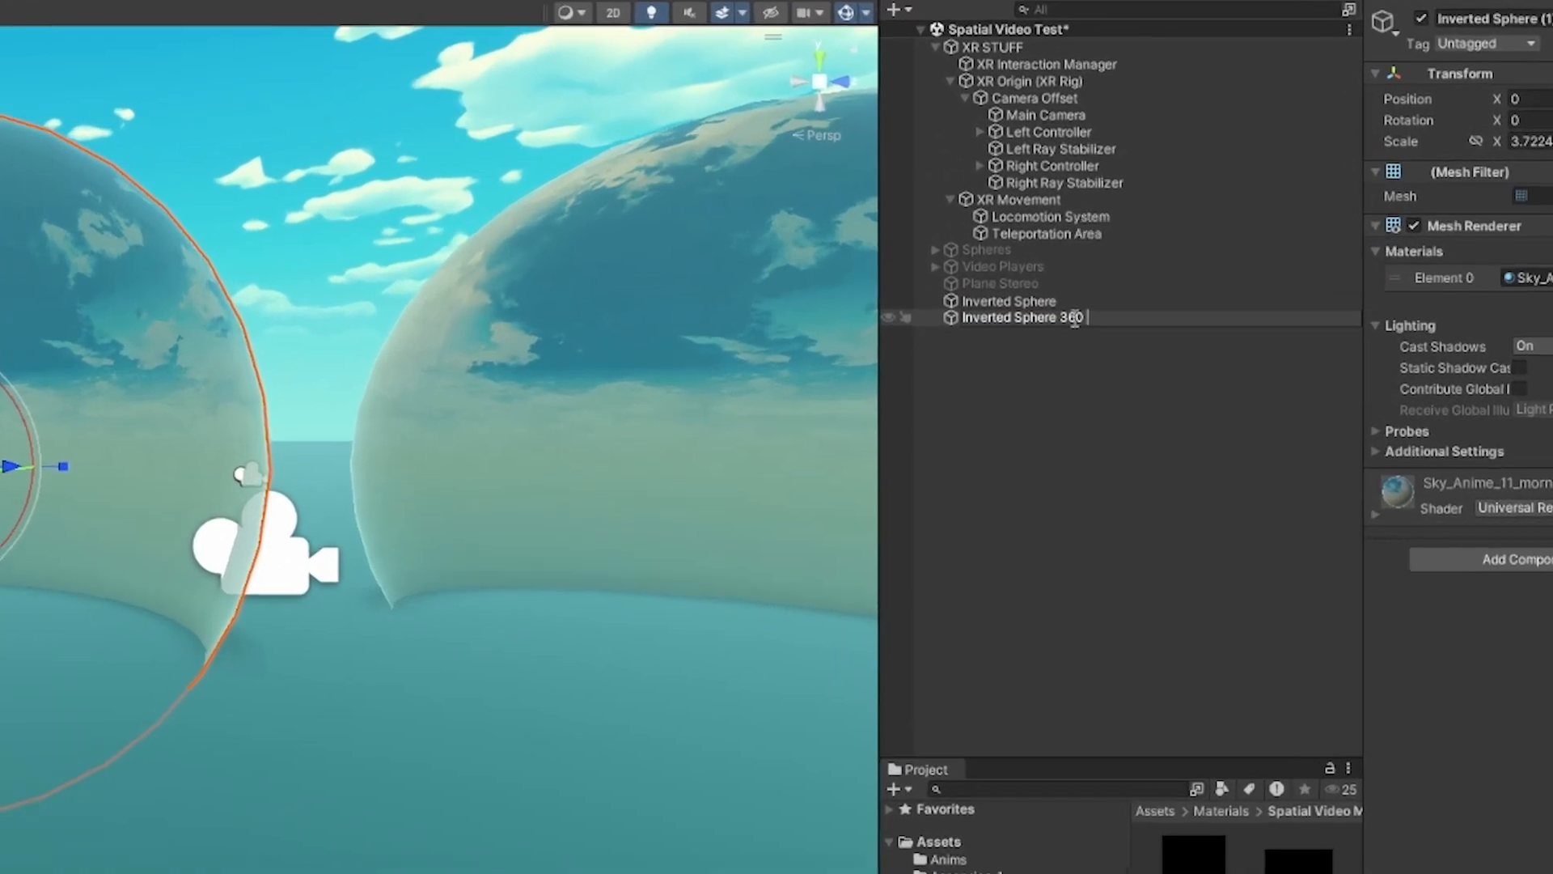
pyautogui.click(1197, 229)
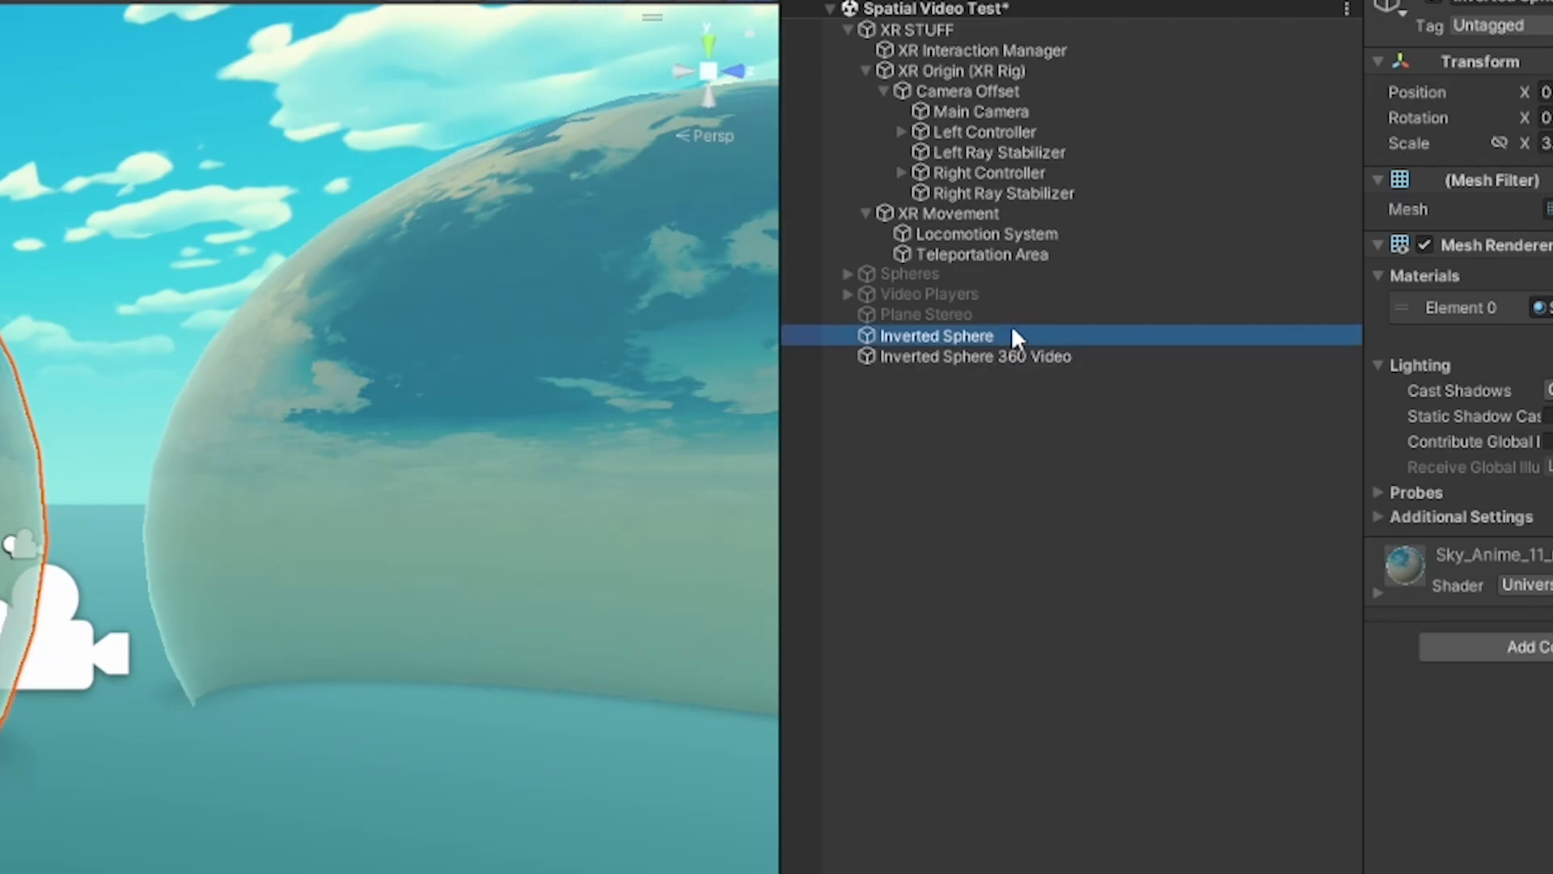
pyautogui.click(1001, 335)
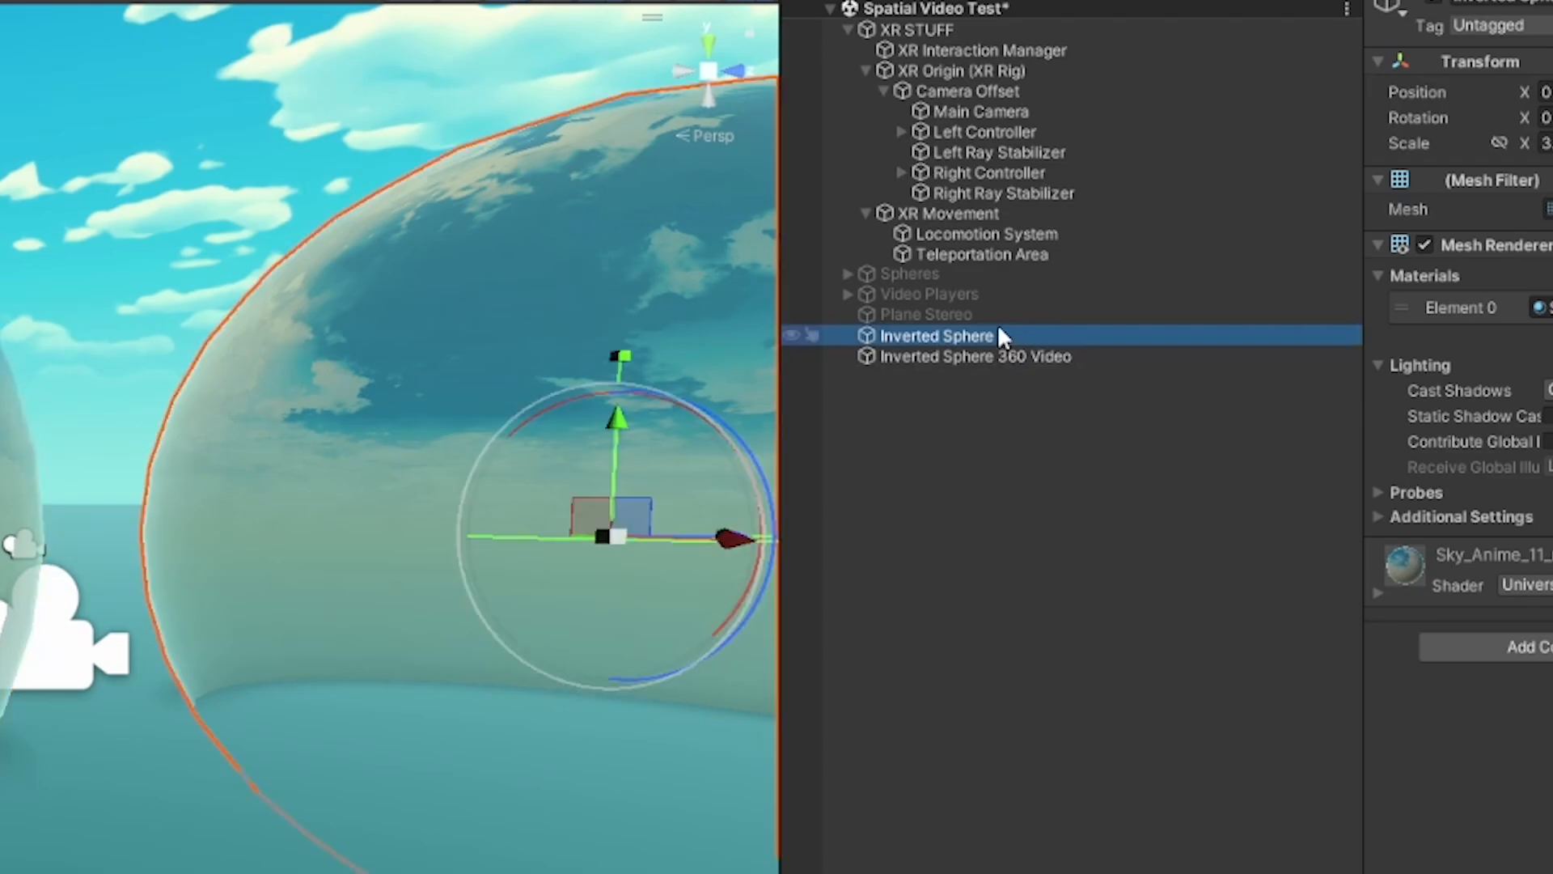
pyautogui.click(1009, 333)
pyautogui.write('Image')
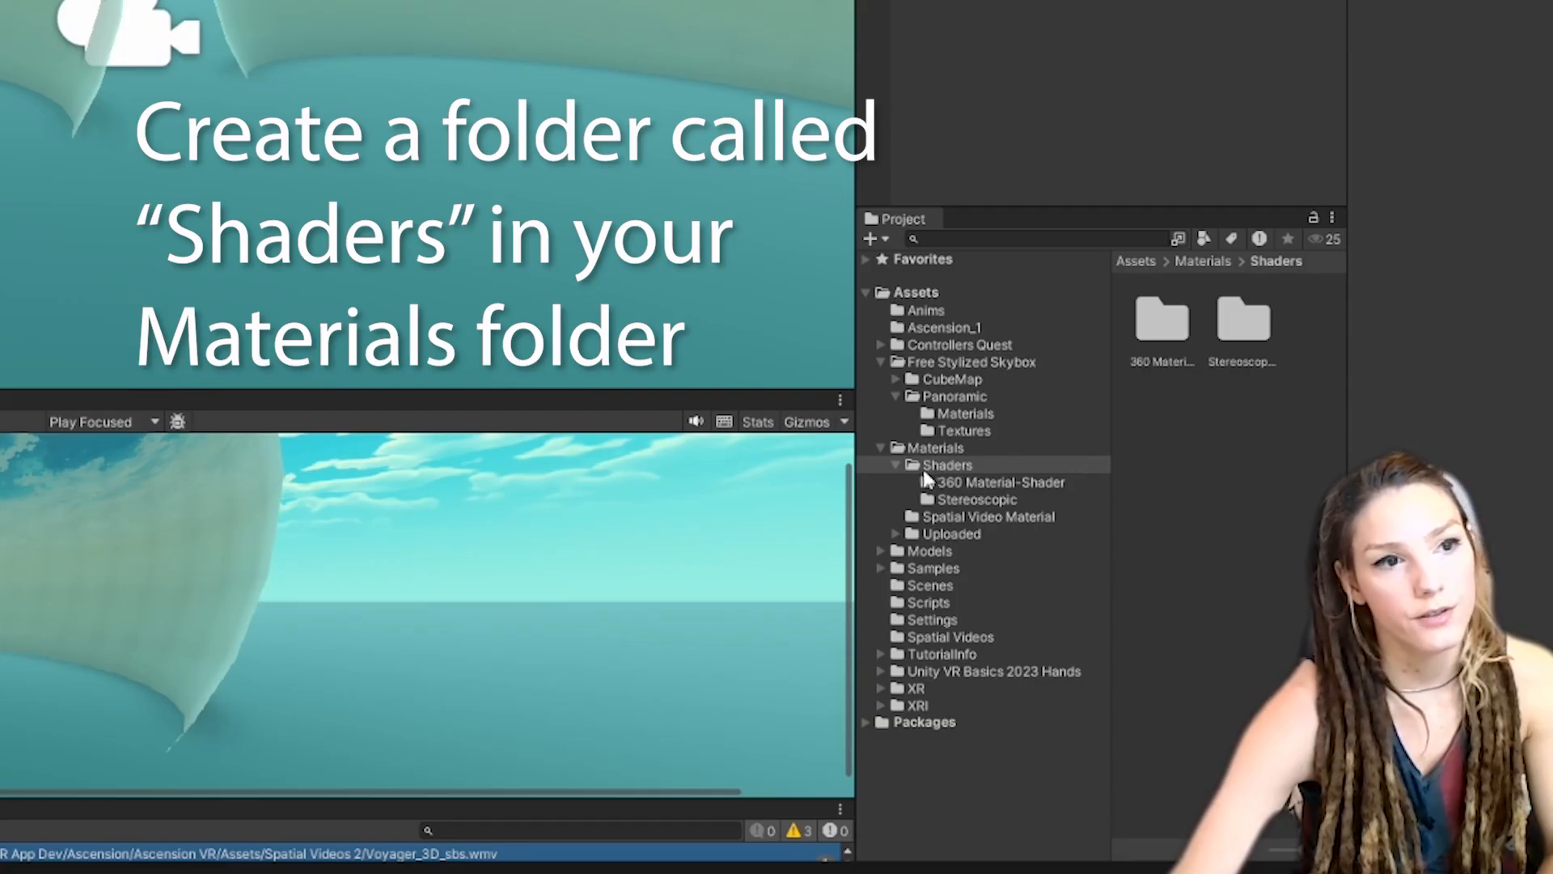
# - Create a folder named "360_2 Materials" inside the Shaders folder of Materials
pyautogui.rightClick(1171, 433)
pyautogui.moveTo(1230, 0)
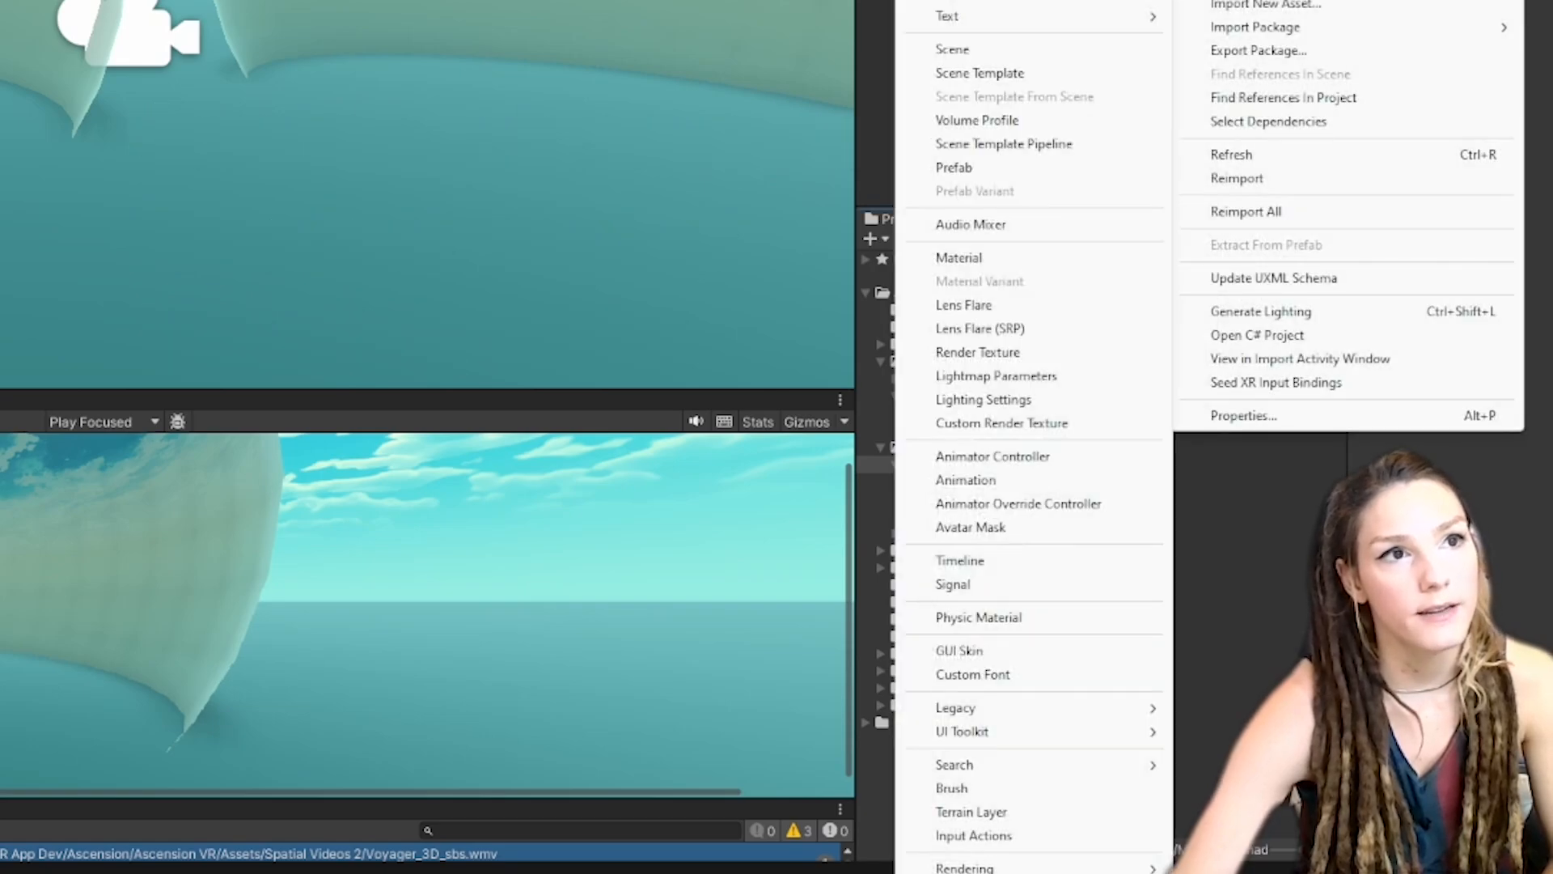
pyautogui.click(955, 0)
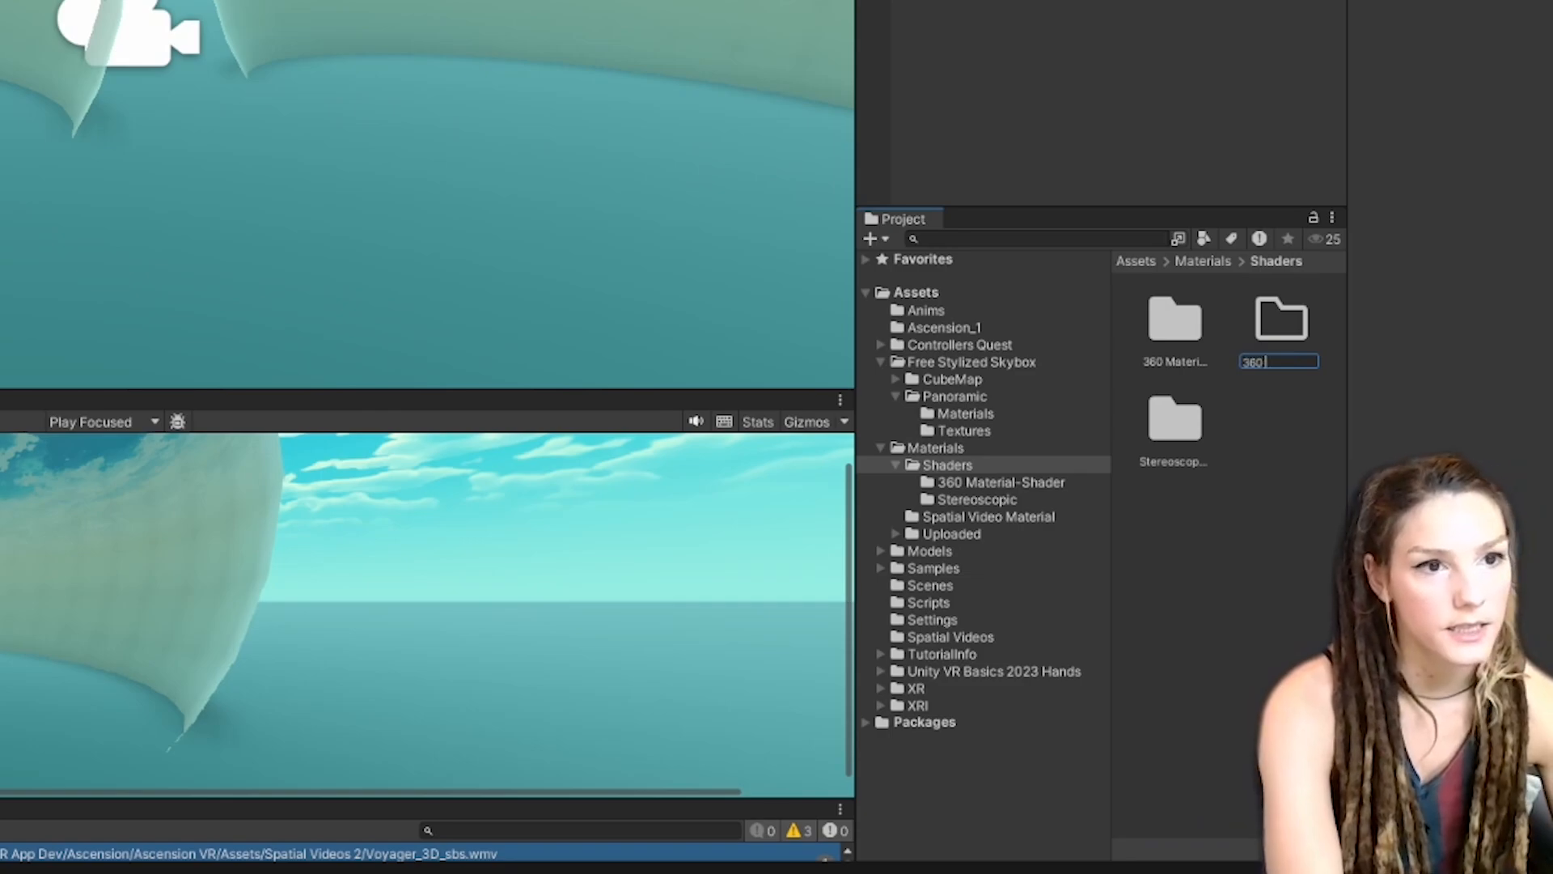
pyautogui.click(1264, 361)
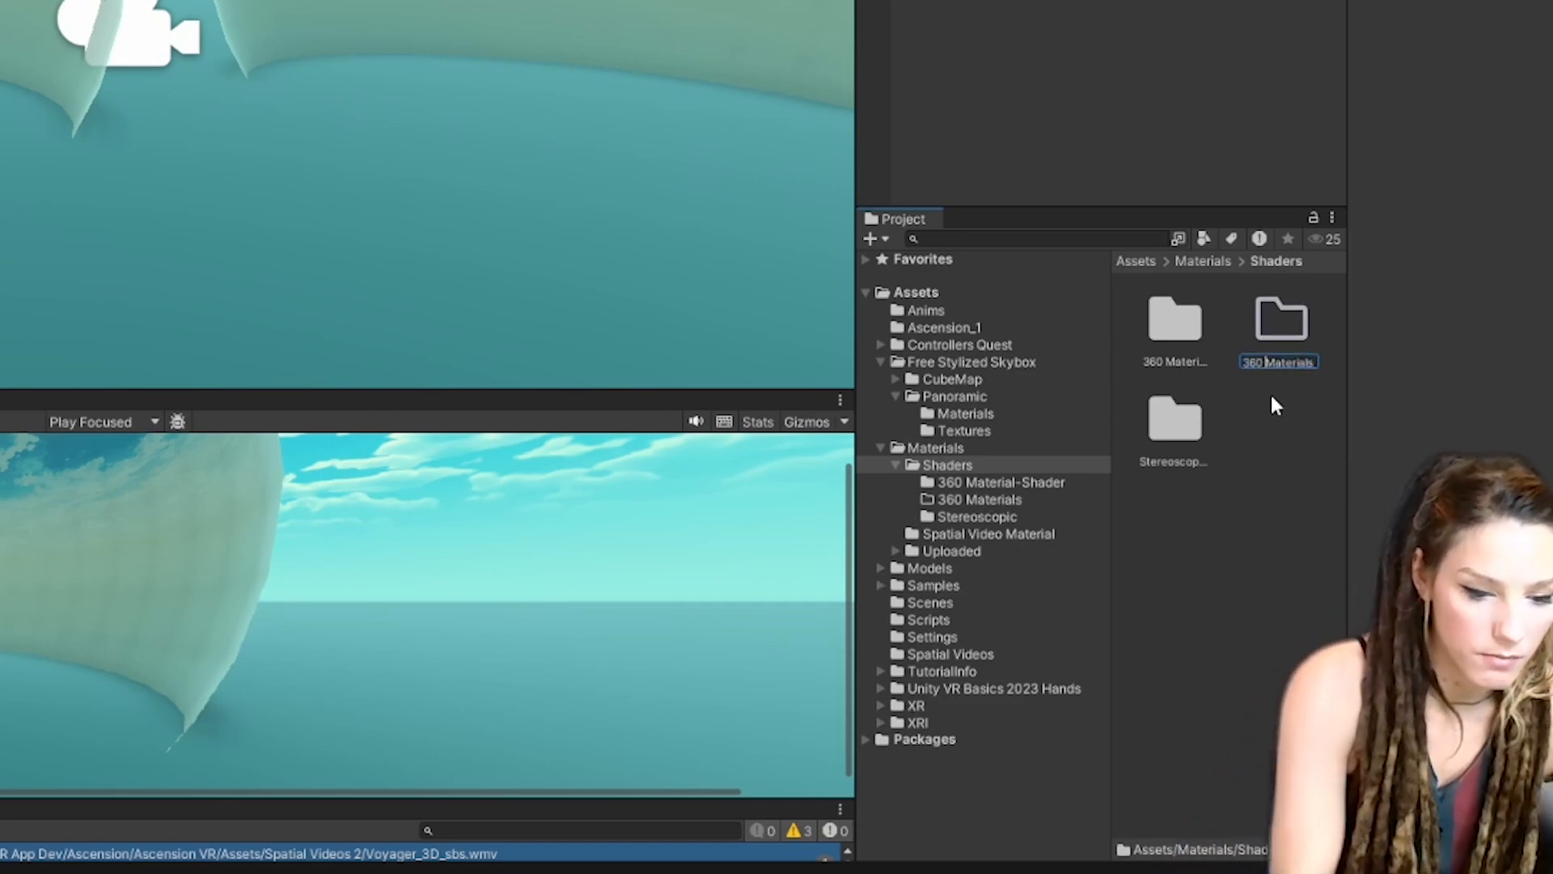
pyautogui.press('BackSpace')
pyautogui.write('_2')
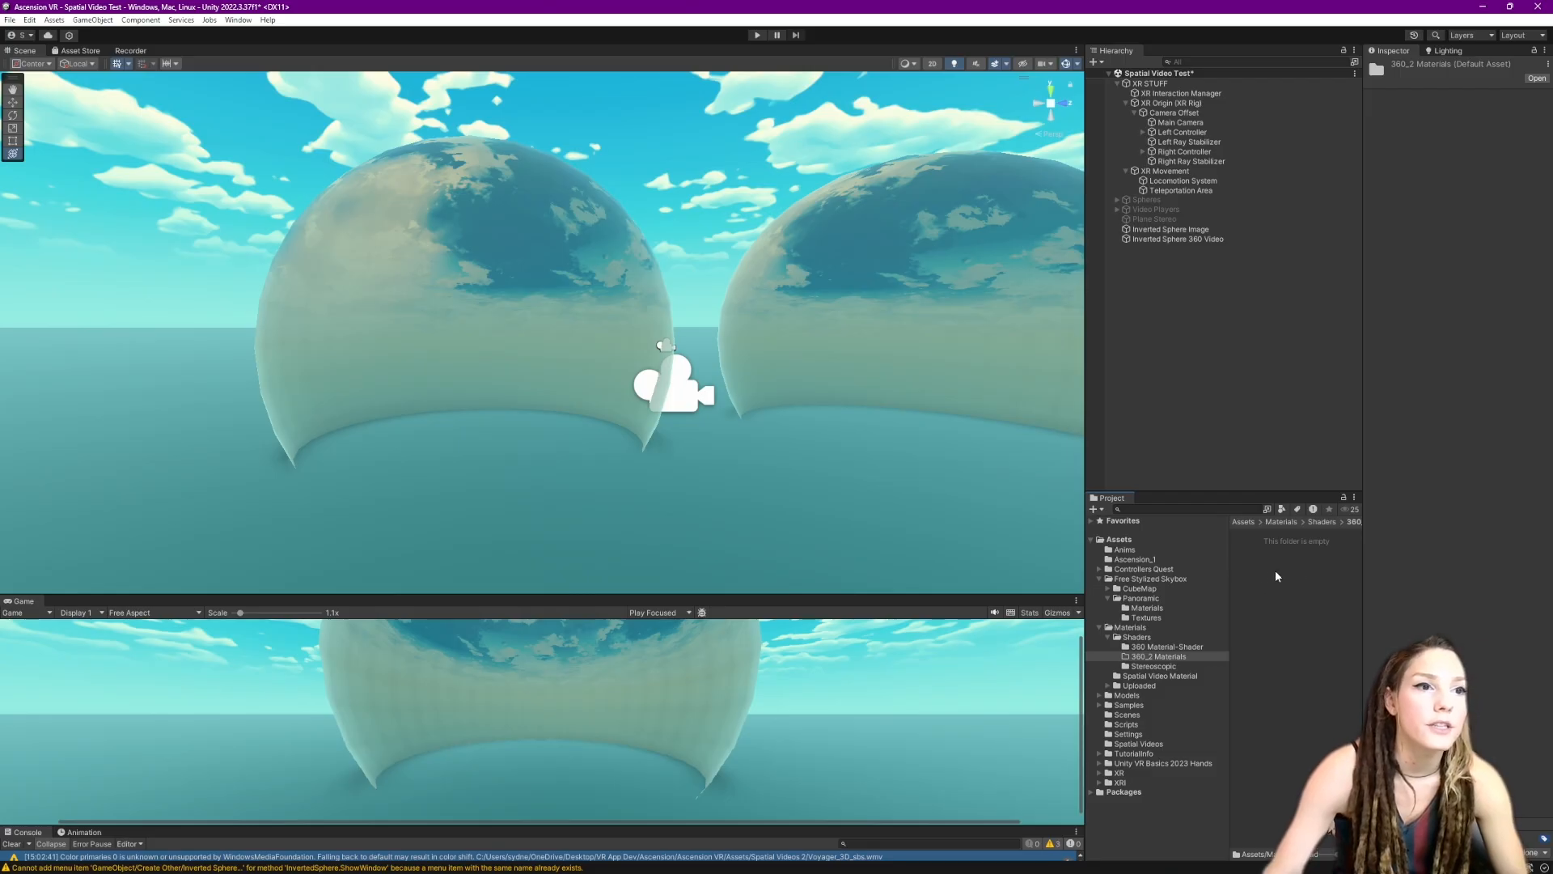
# - Create a Standard Surface Shader named "360" in the 360_2 Materials folder
pyautogui.rightClick(1276, 576)
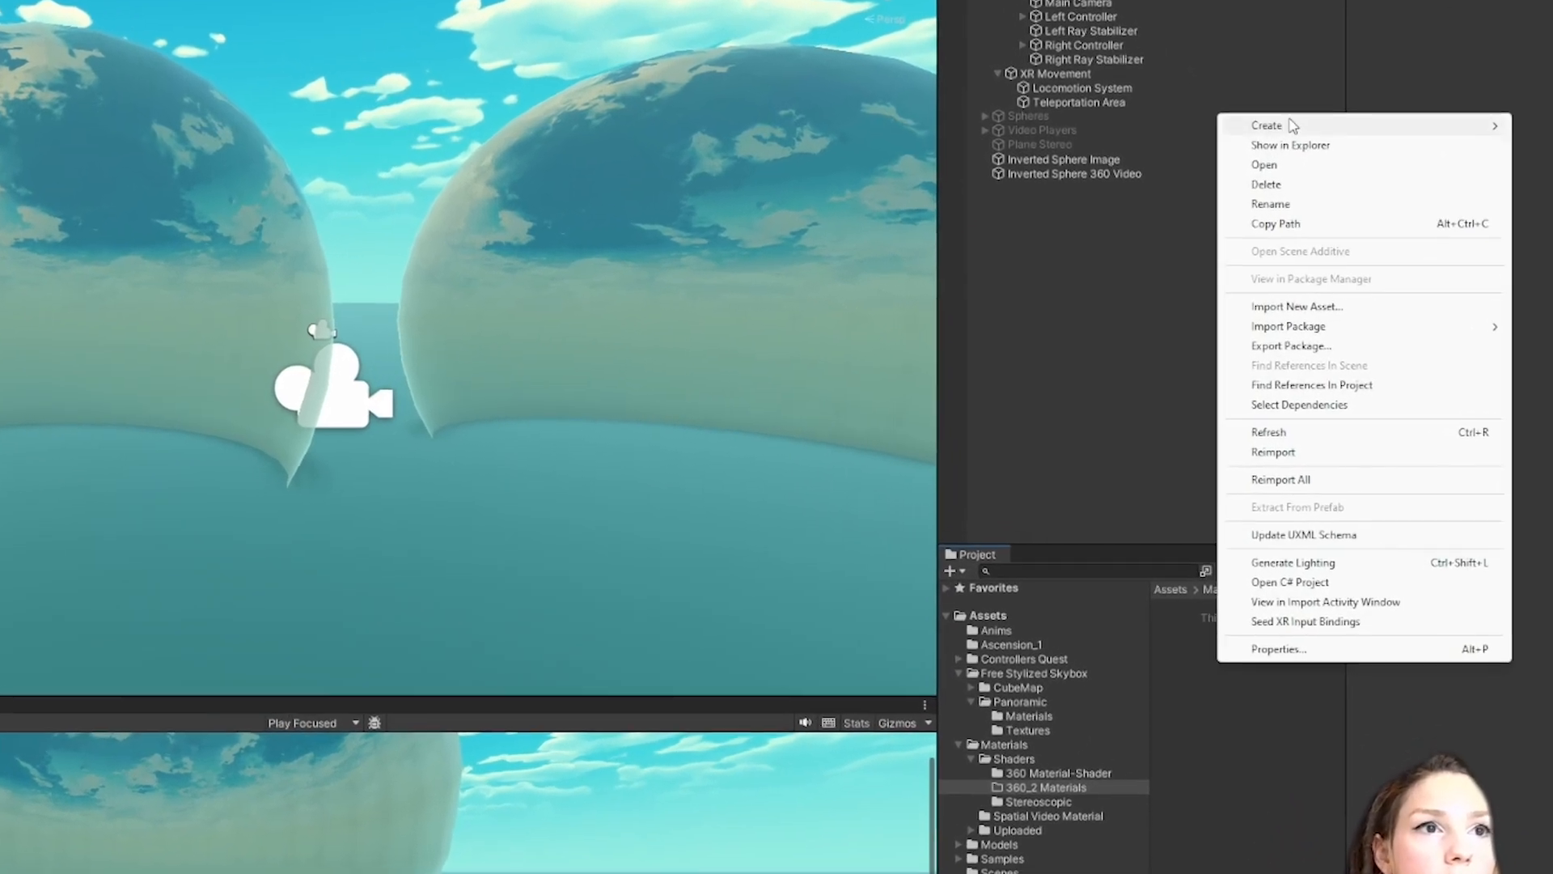
pyautogui.moveTo(1325, 205)
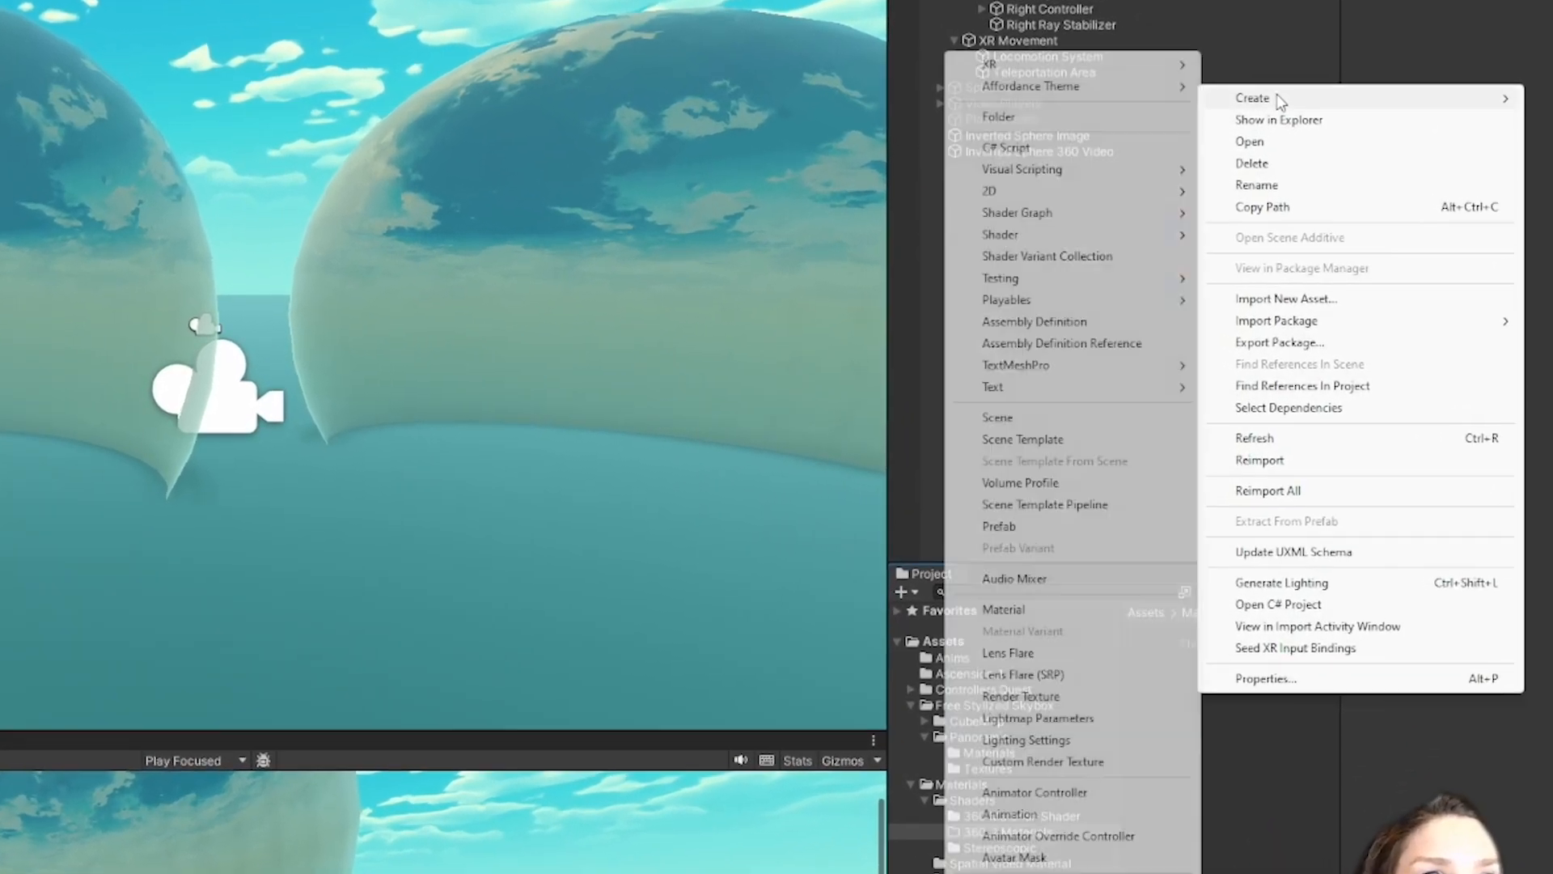
pyautogui.moveTo(1068, 235)
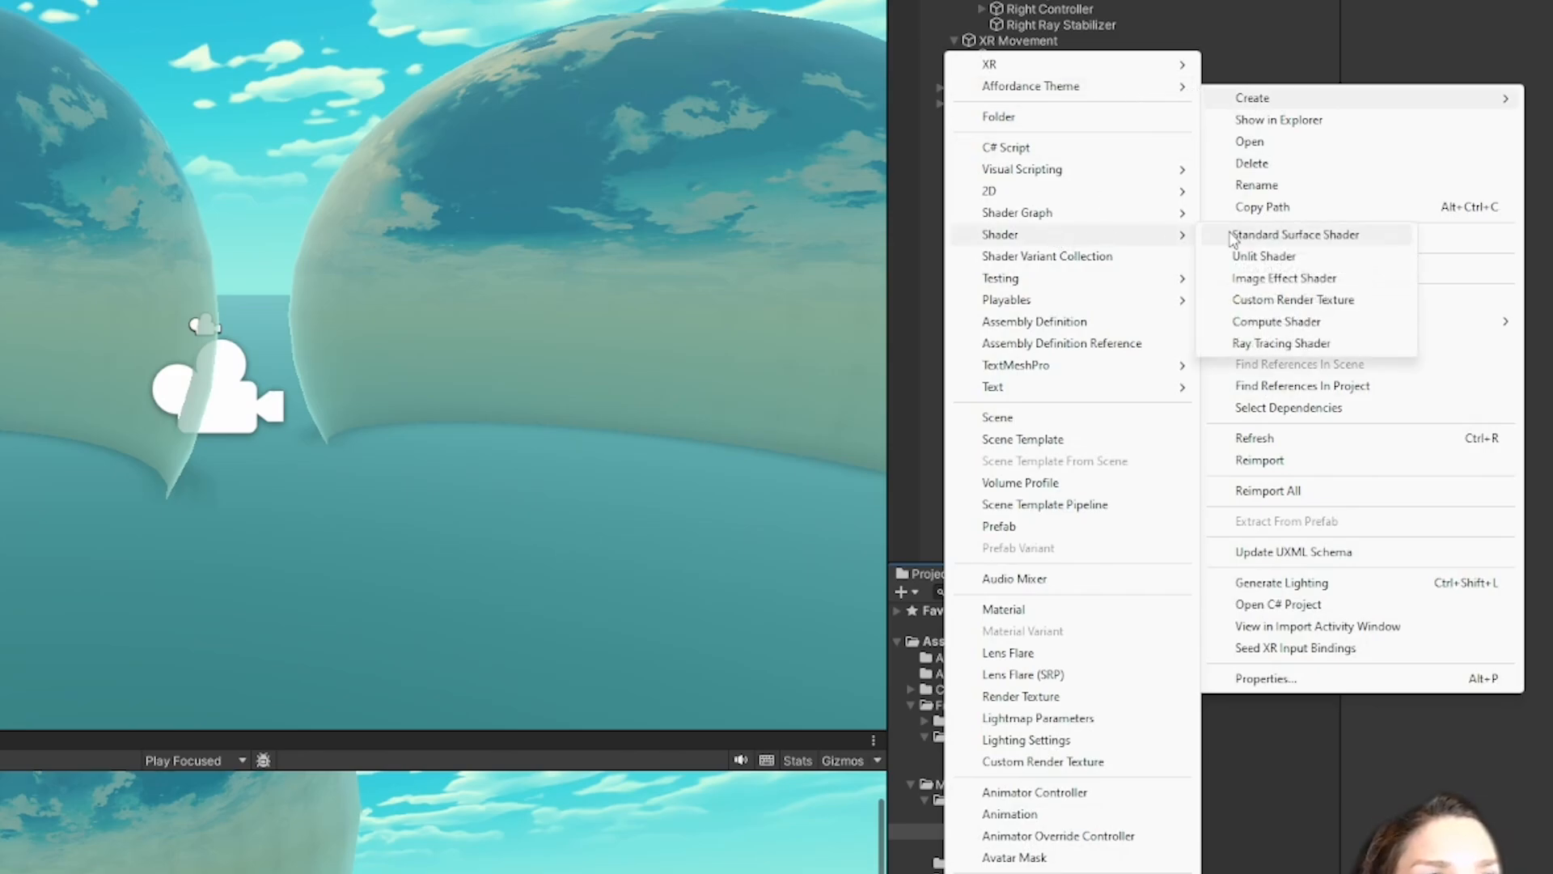
pyautogui.click(1296, 235)
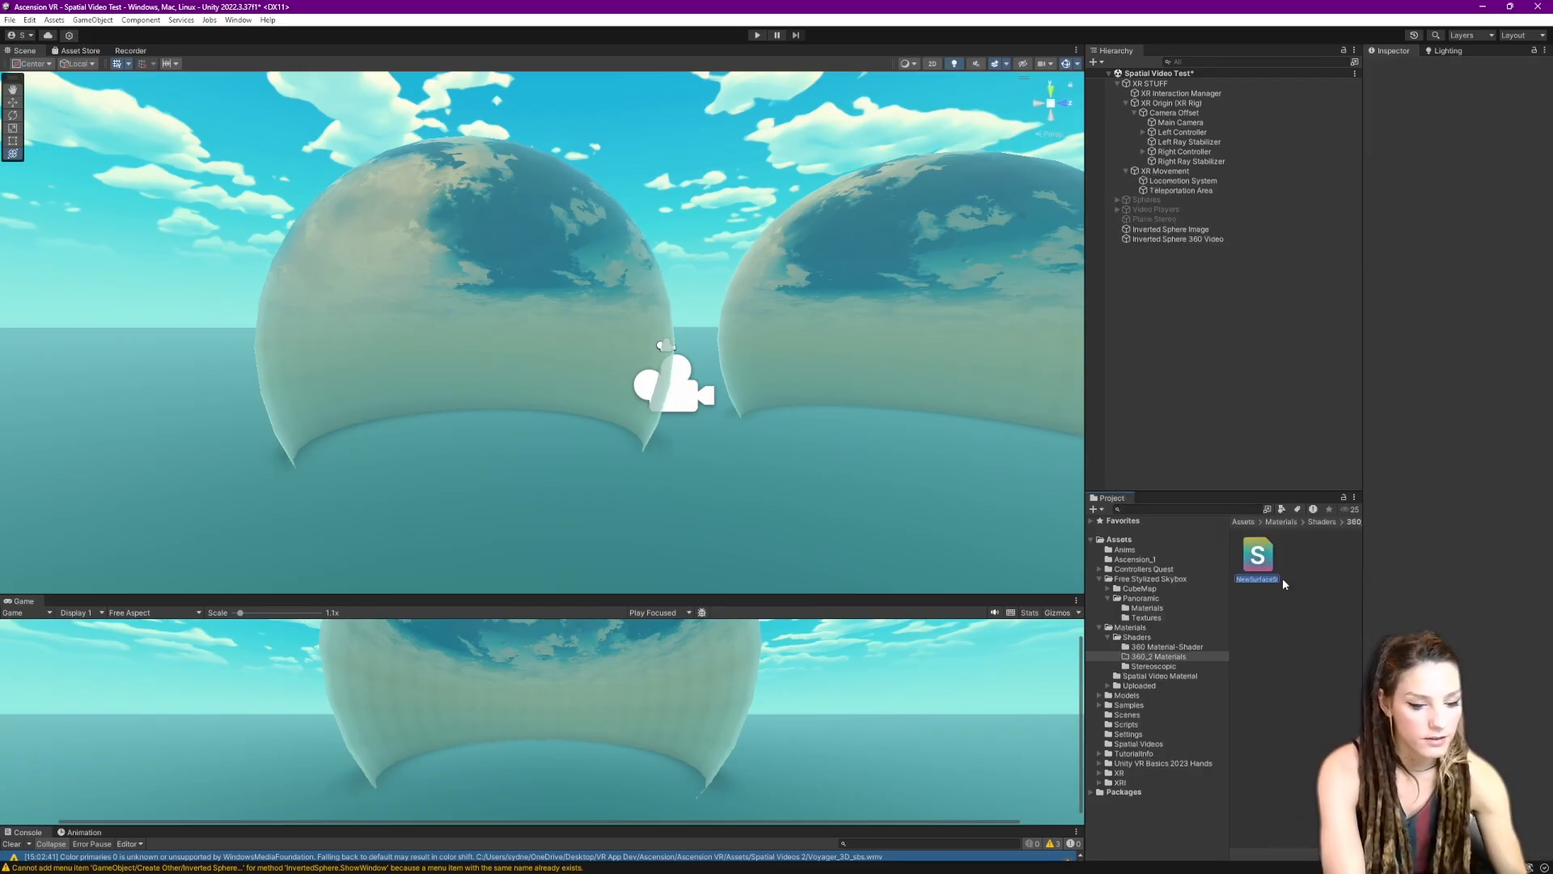
pyautogui.write('360')
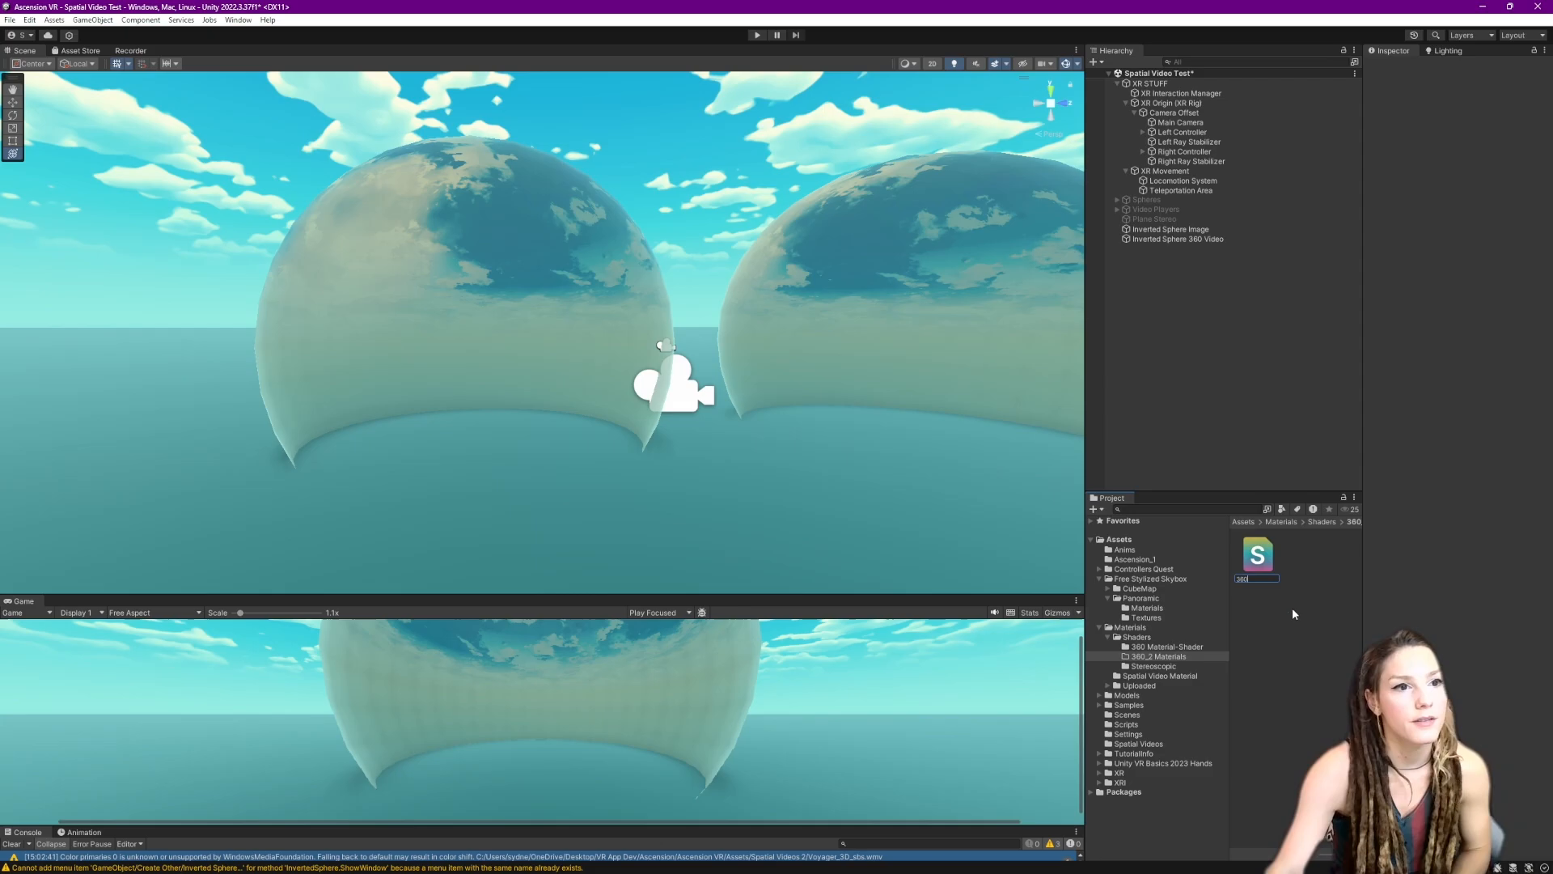
pyautogui.press('Return')
# - Open the 360 shader in Visual Studio and delete all of its template code
pyautogui.doubleClick(1258, 555)
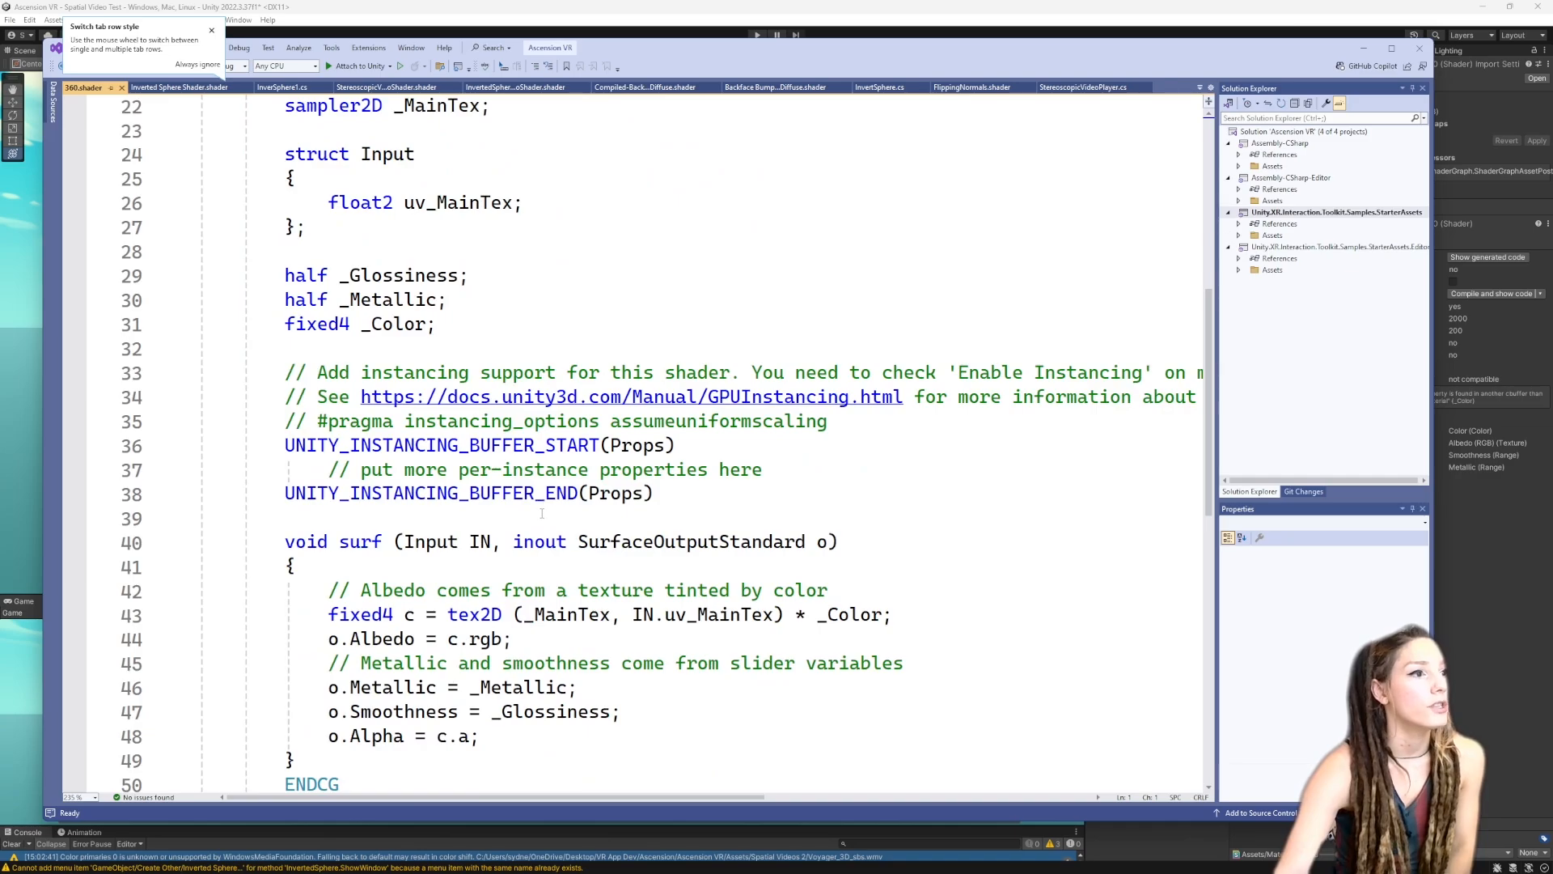
pyautogui.hotkey('ctrl', 'a')
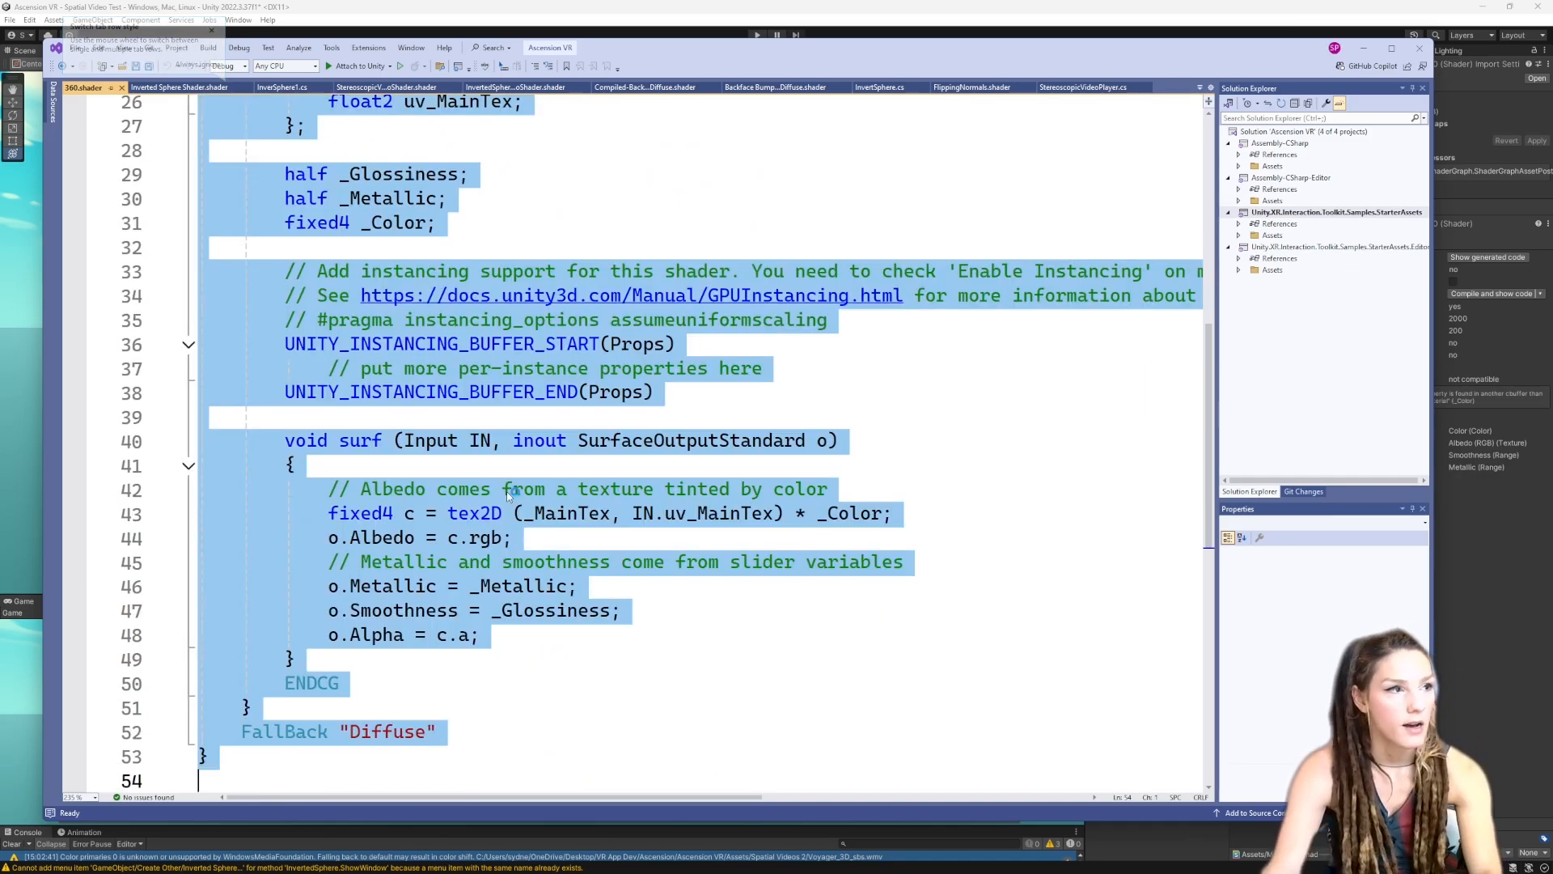
pyautogui.press('Delete')
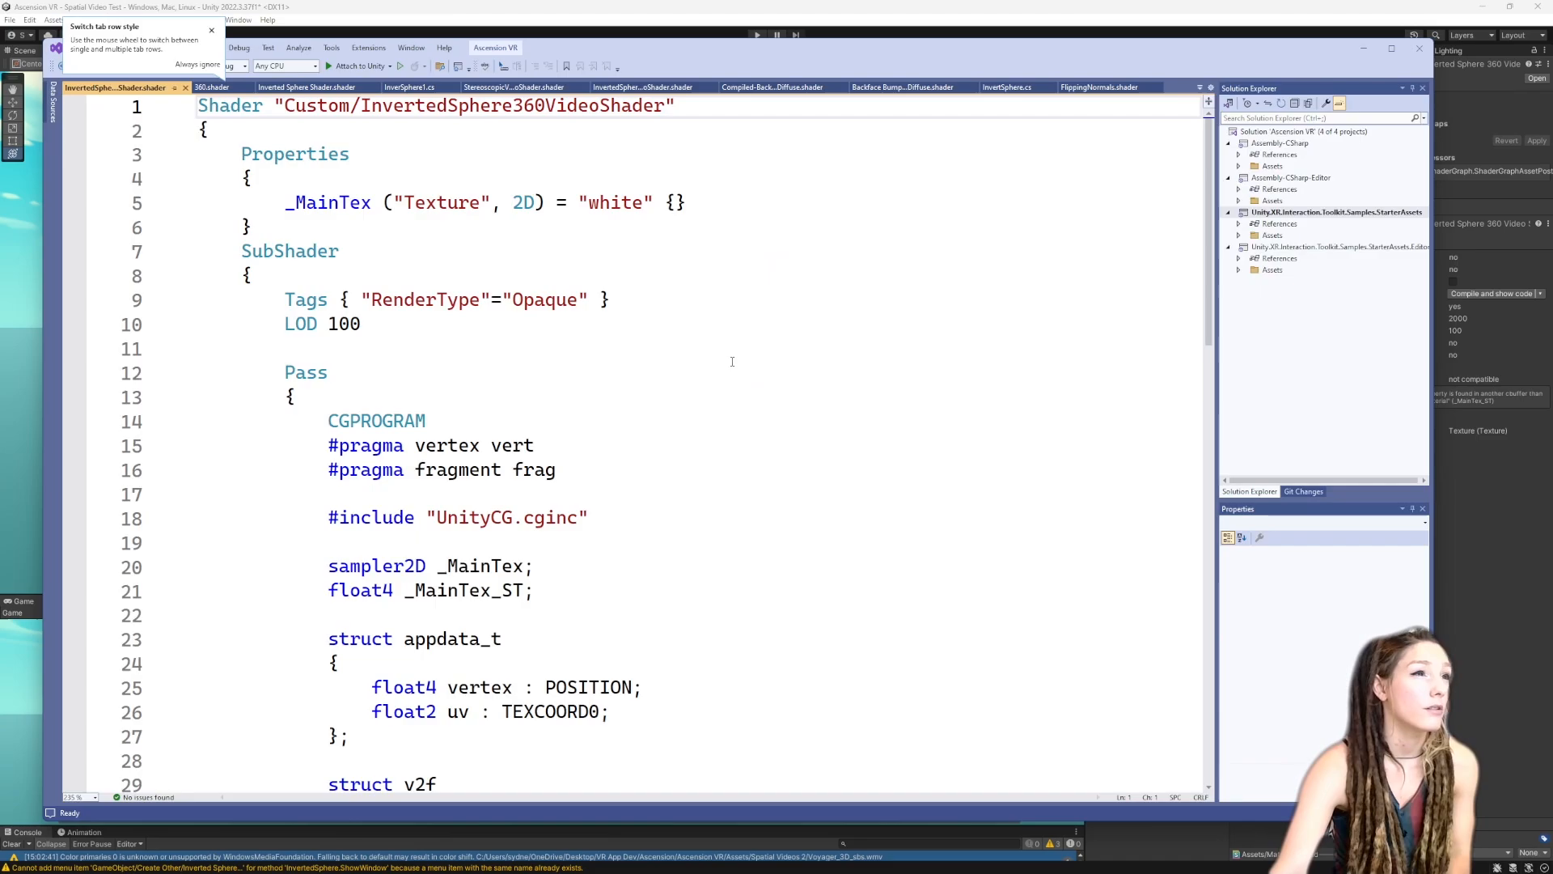
# - Examine the InvertedSphere360VideoShader code, including its Custom shader name and the fragment function that inverts the UV coordinates
pyautogui.click(695, 288)
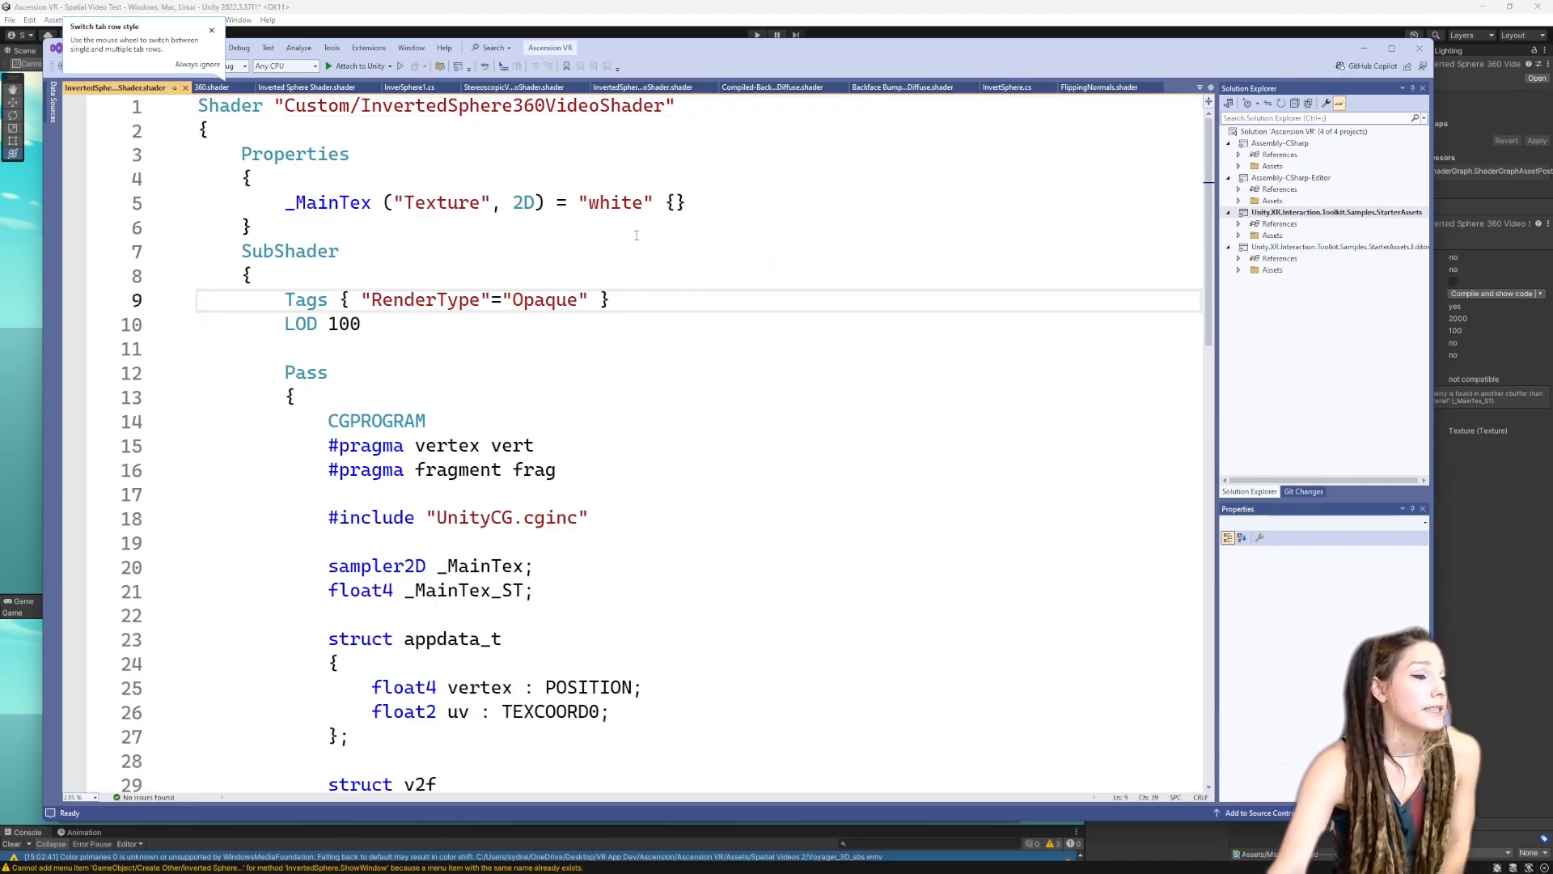
pyautogui.click(573, 570)
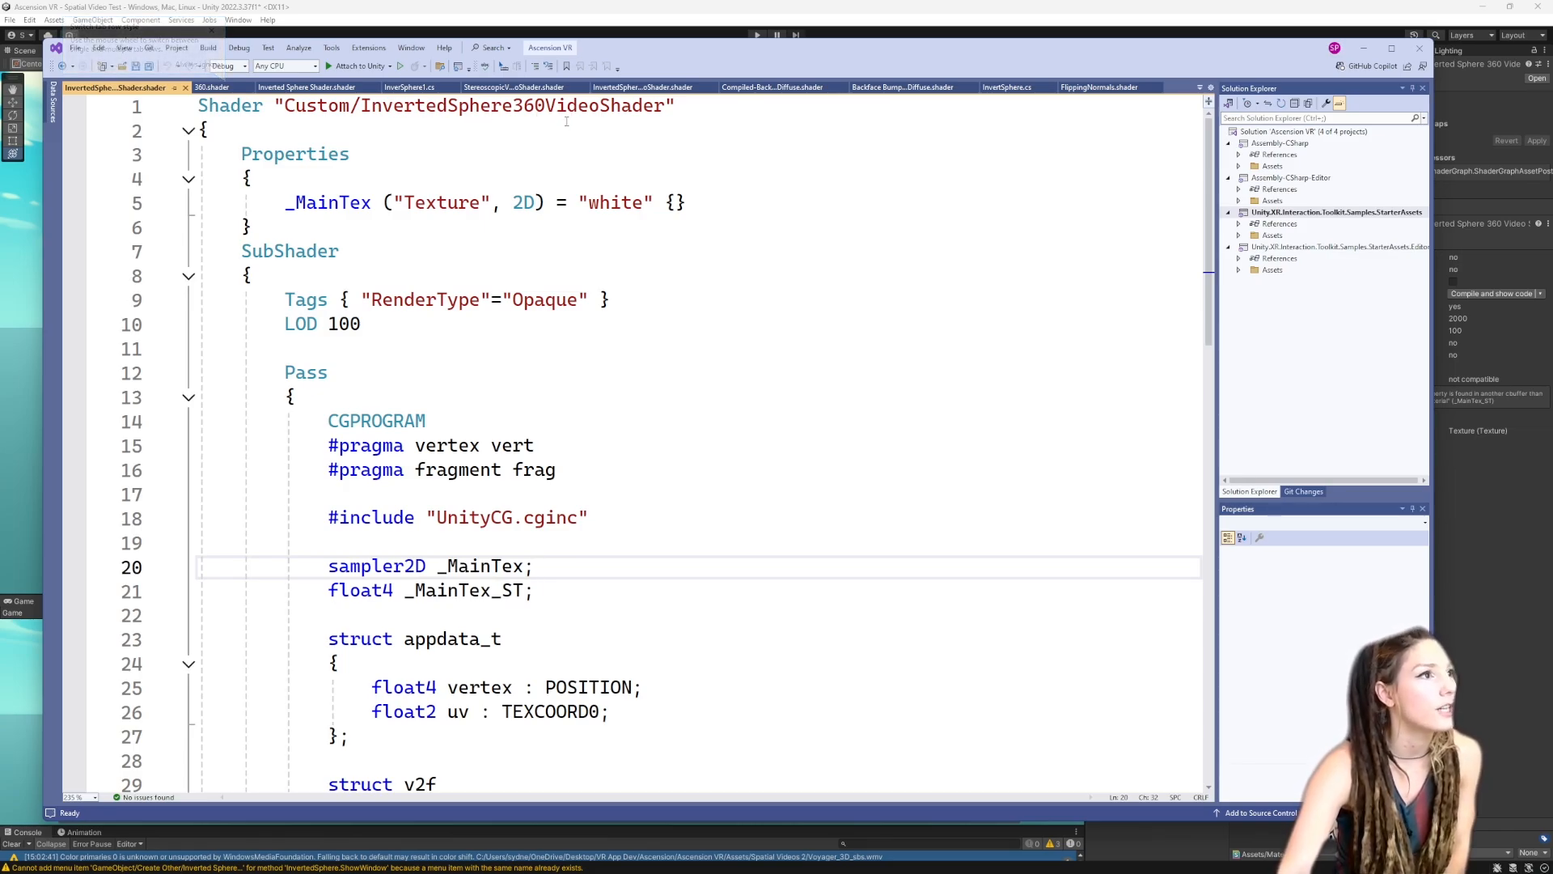
pyautogui.moveTo(665, 106)
pyautogui.mouseDown()
pyautogui.moveTo(422, 106)
pyautogui.moveTo(633, 106)
pyautogui.mouseUp()
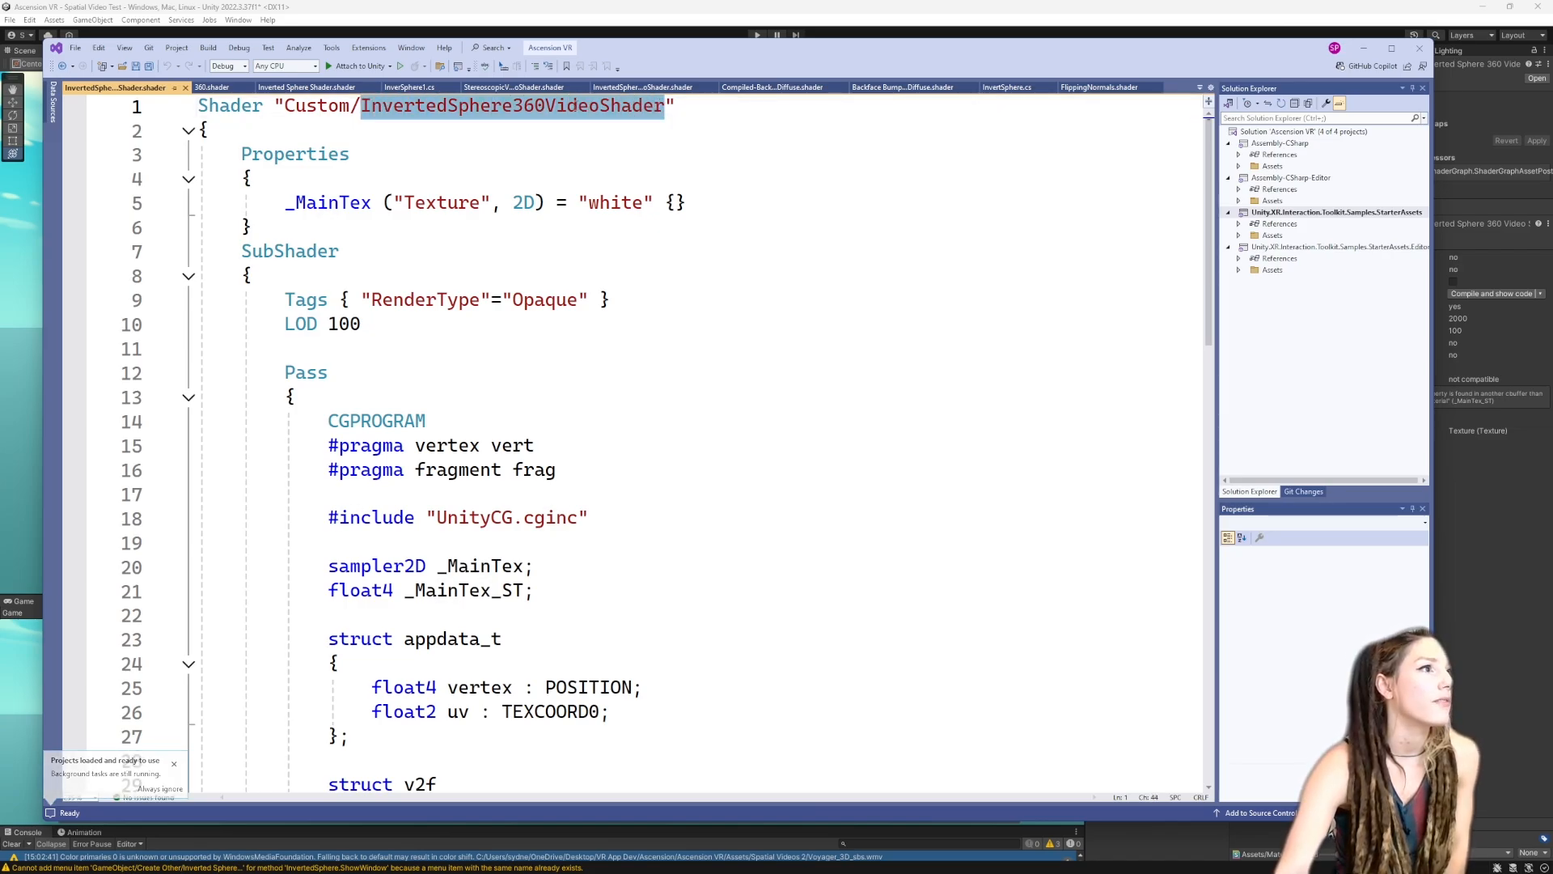
pyautogui.click(575, 106)
pyautogui.scroll(-9, 701, 491)
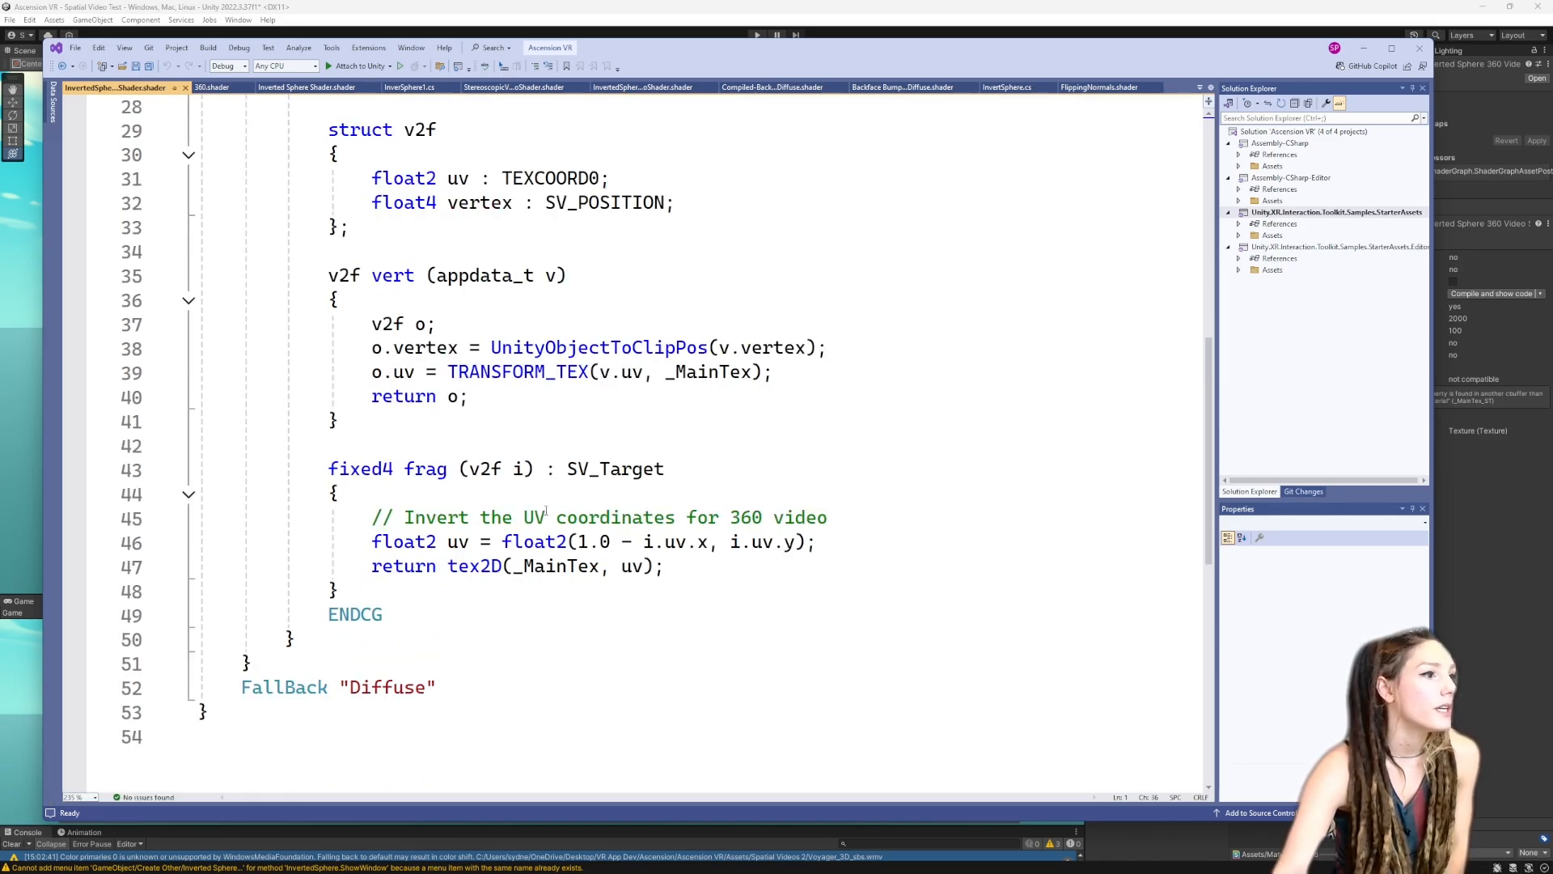
pyautogui.scroll(9, 546, 511)
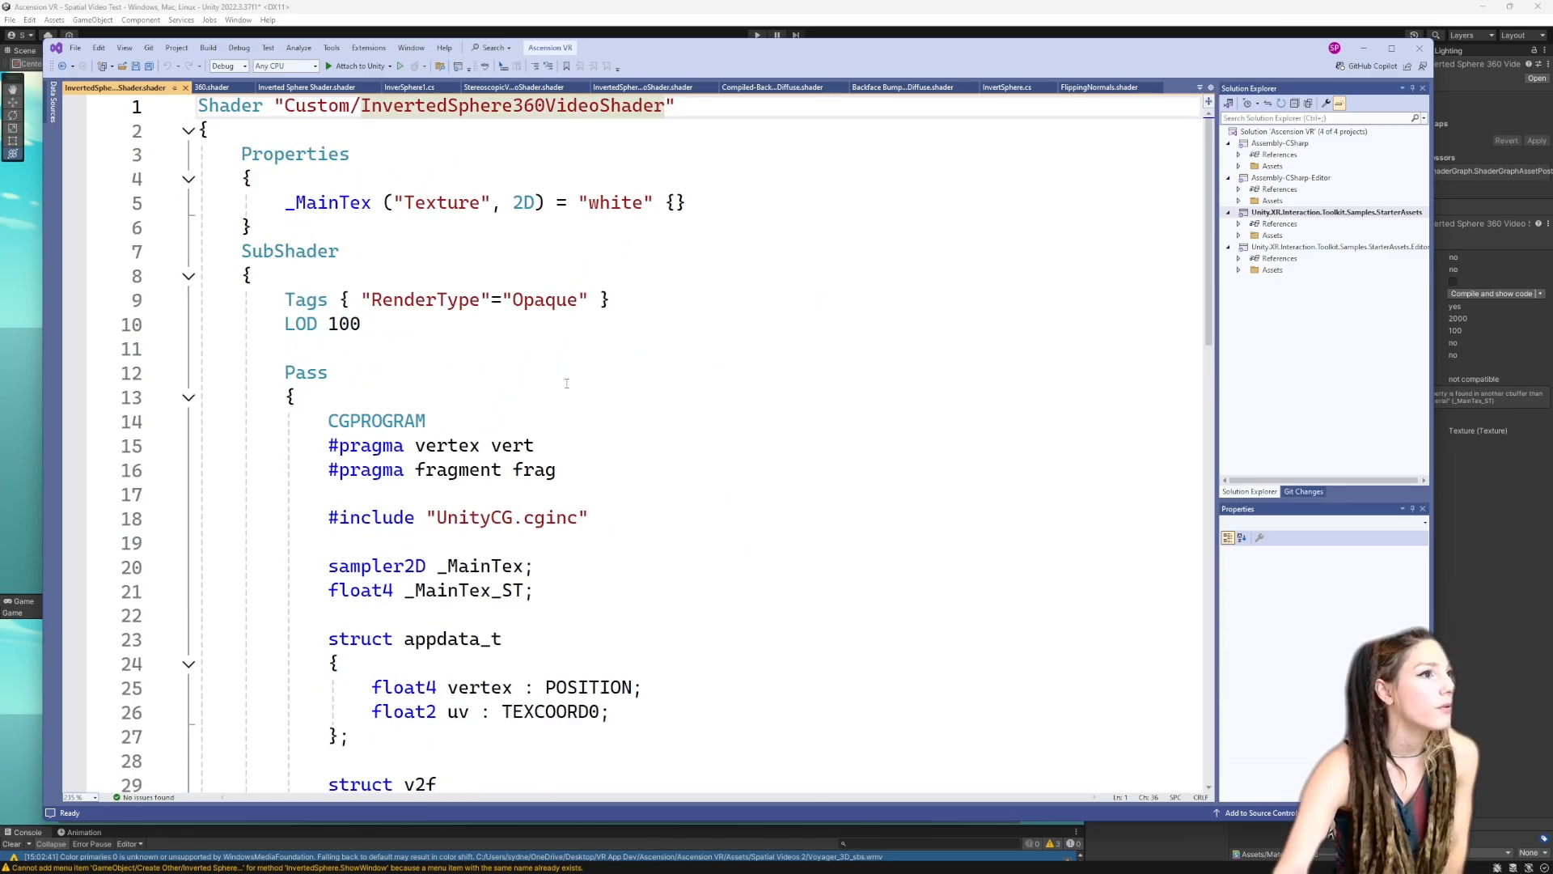
pyautogui.click(565, 379)
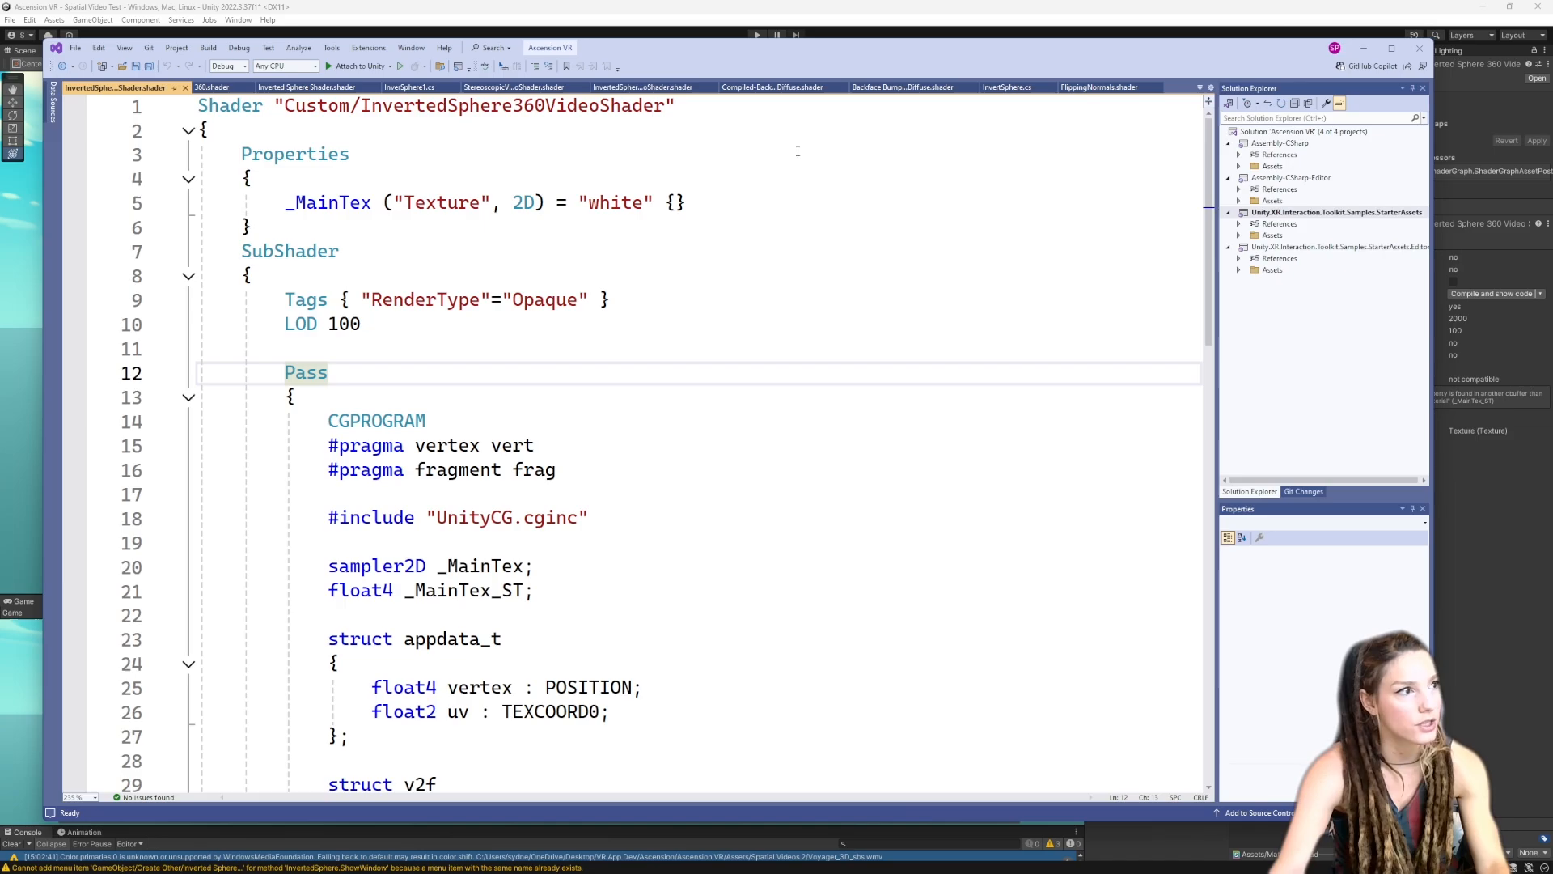
pyautogui.click(790, 183)
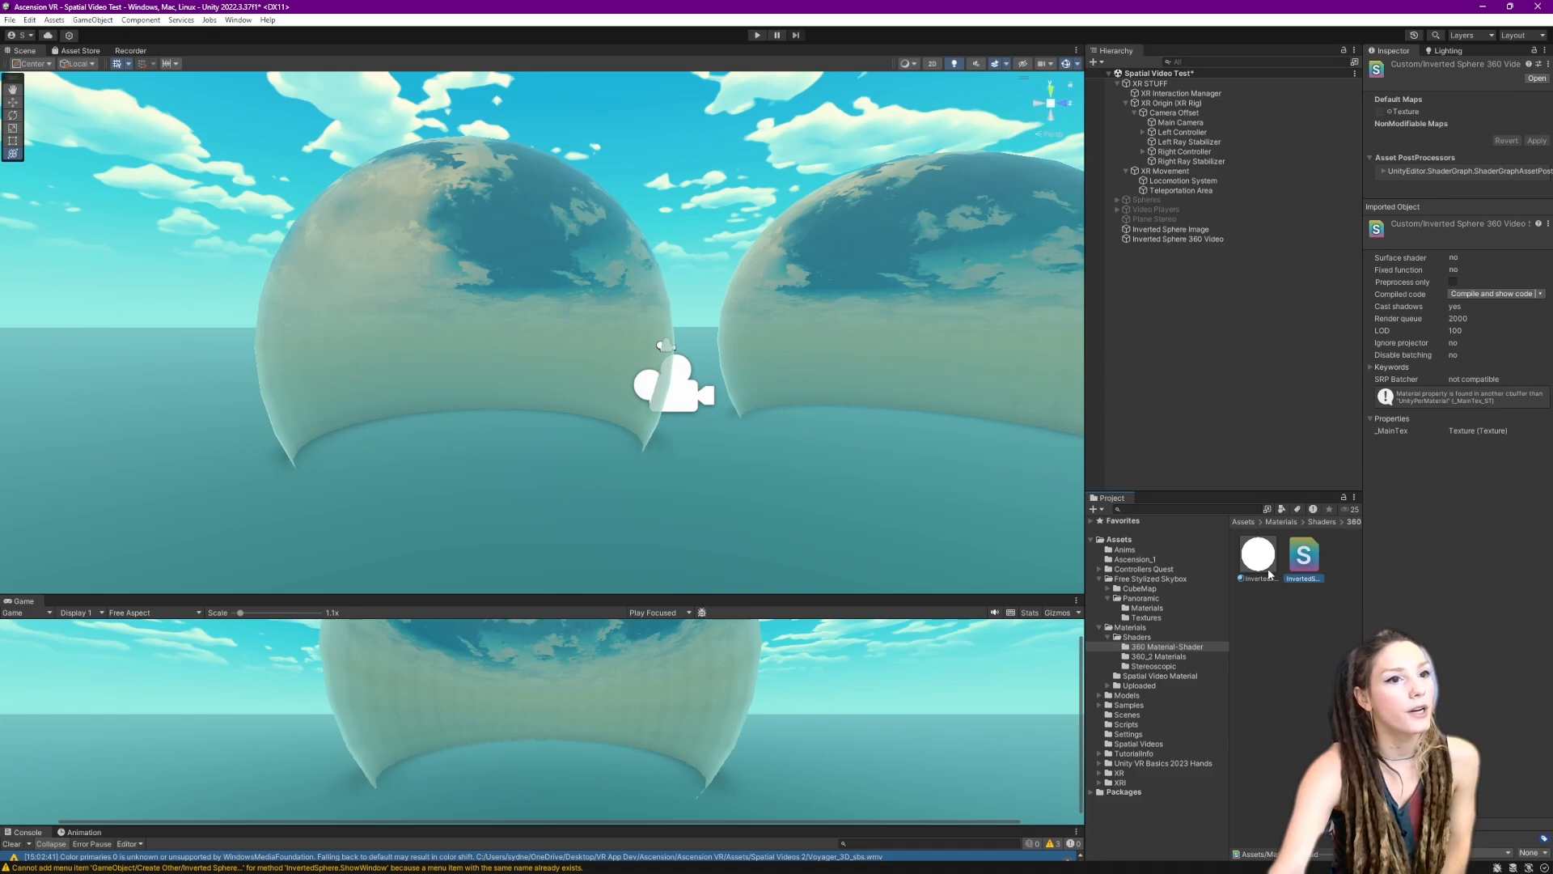
# - Create a new material in the 360 Material-Shader folder and assign it the custom Inverted Sphere 360 Video shader
pyautogui.click(1259, 558)
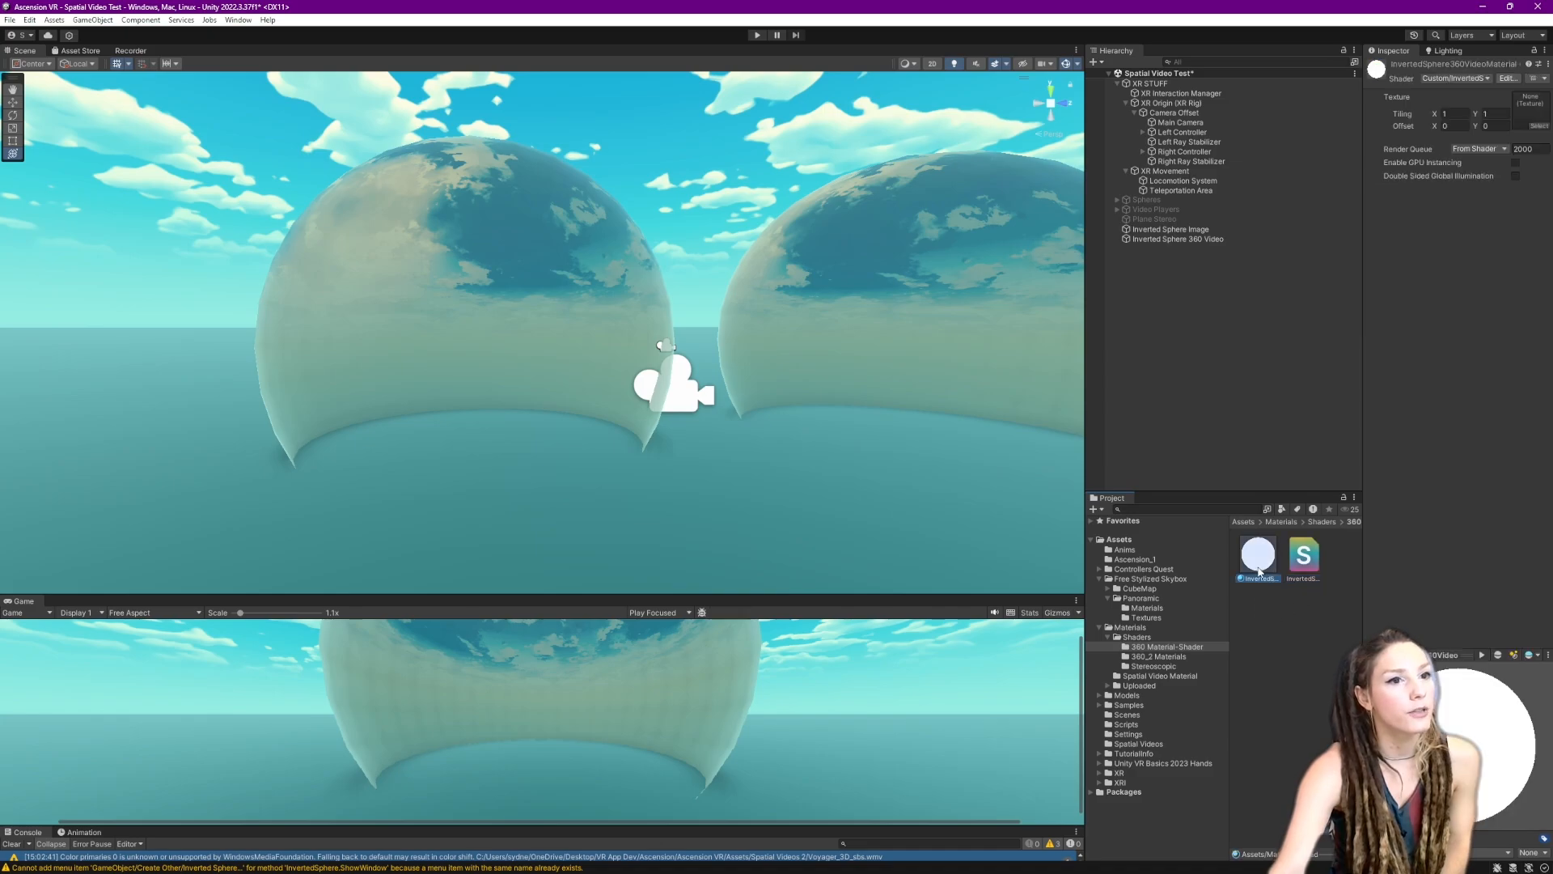
pyautogui.rightClick(1269, 608)
pyautogui.moveTo(1330, 243)
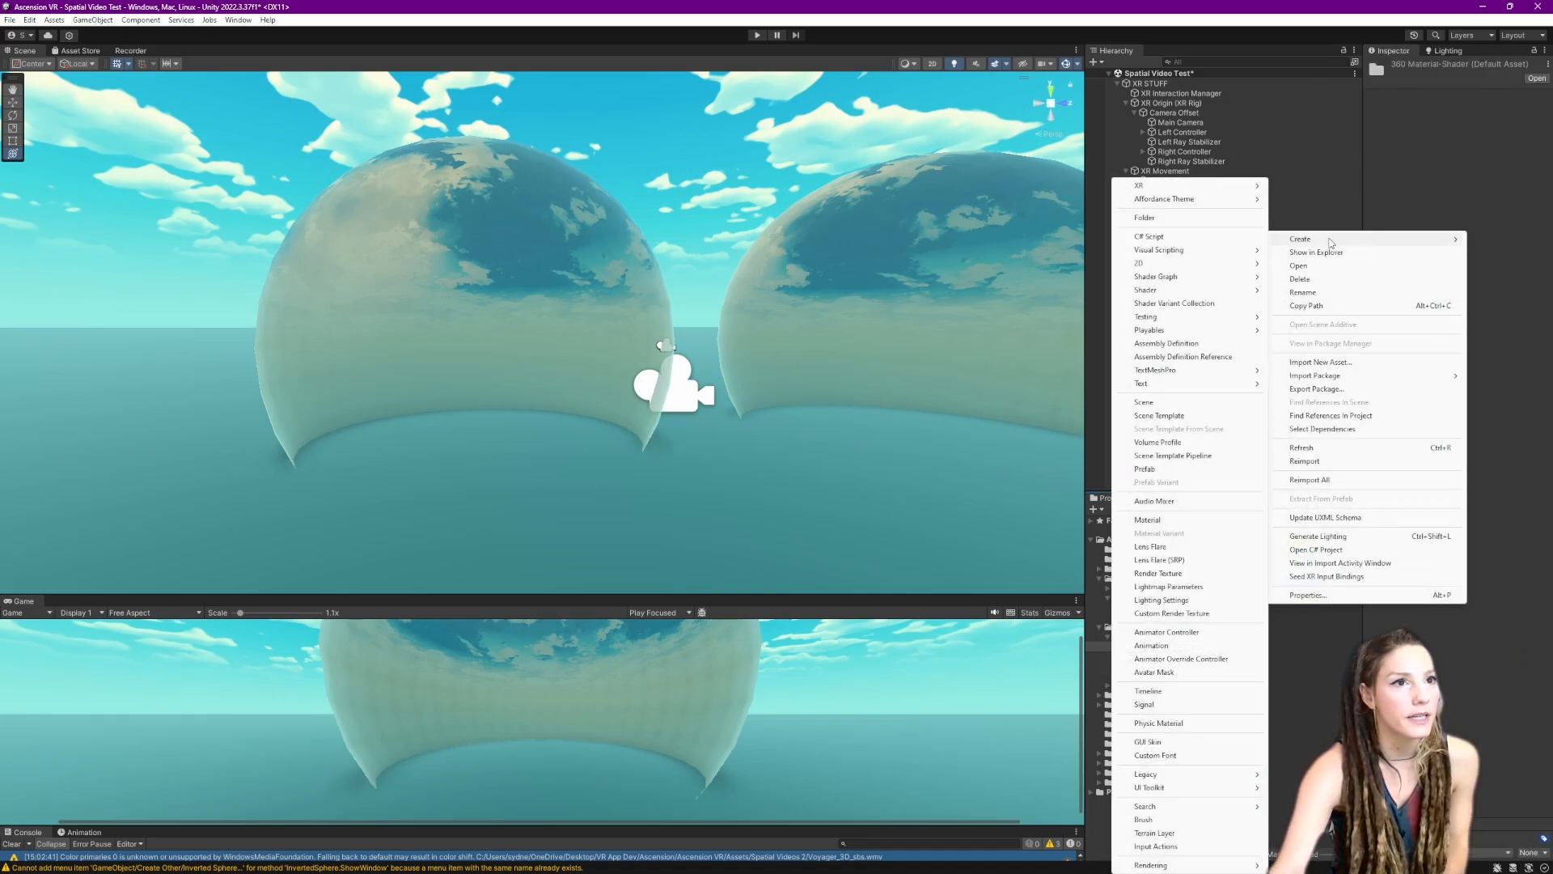
pyautogui.click(1147, 519)
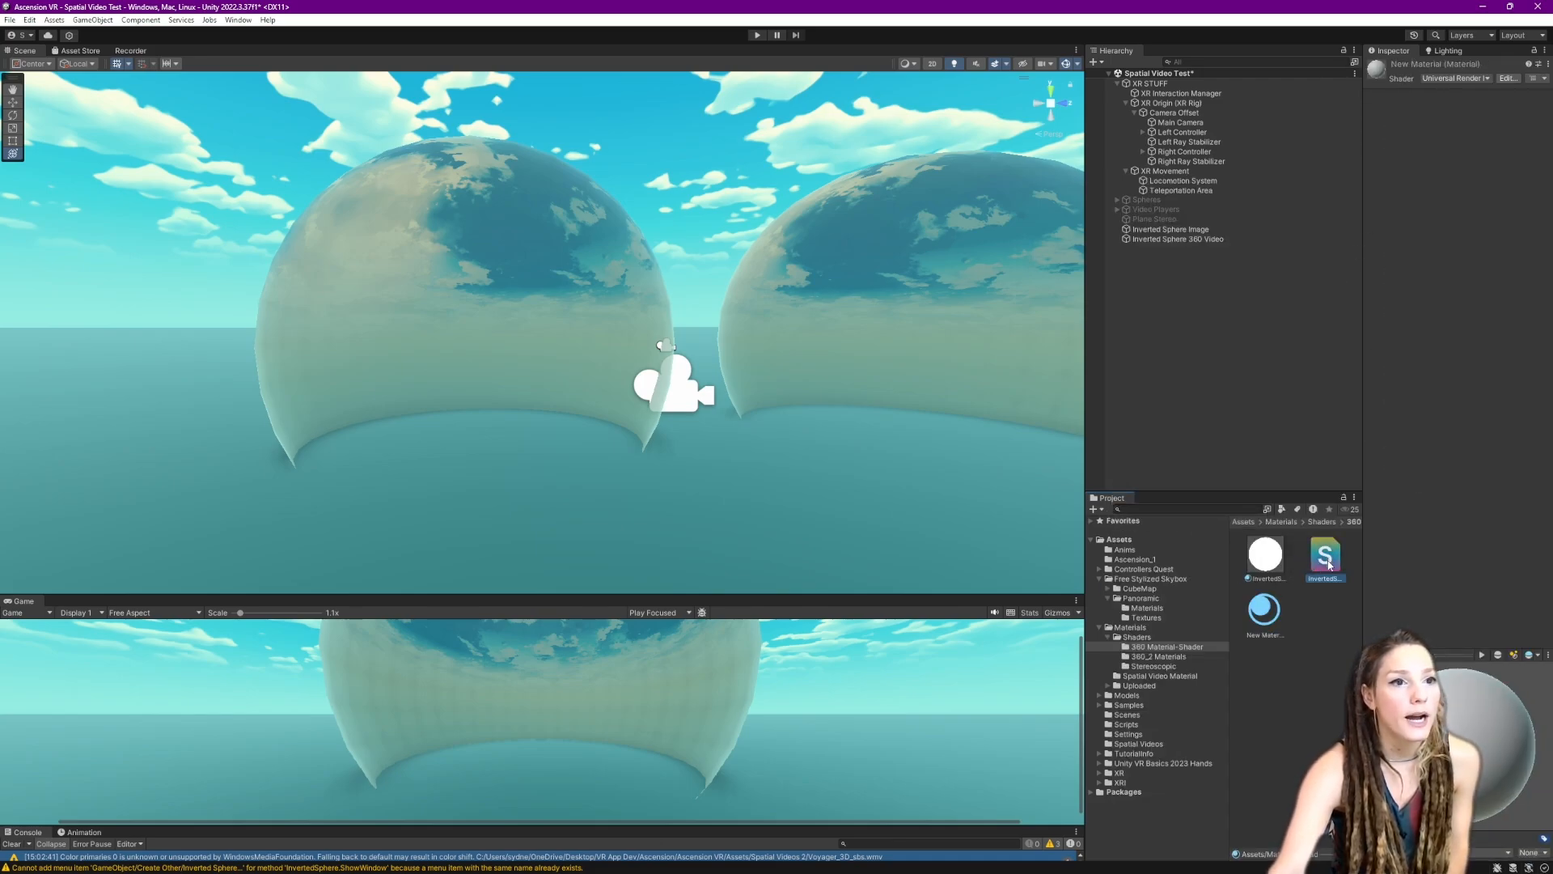
pyautogui.press('Return')
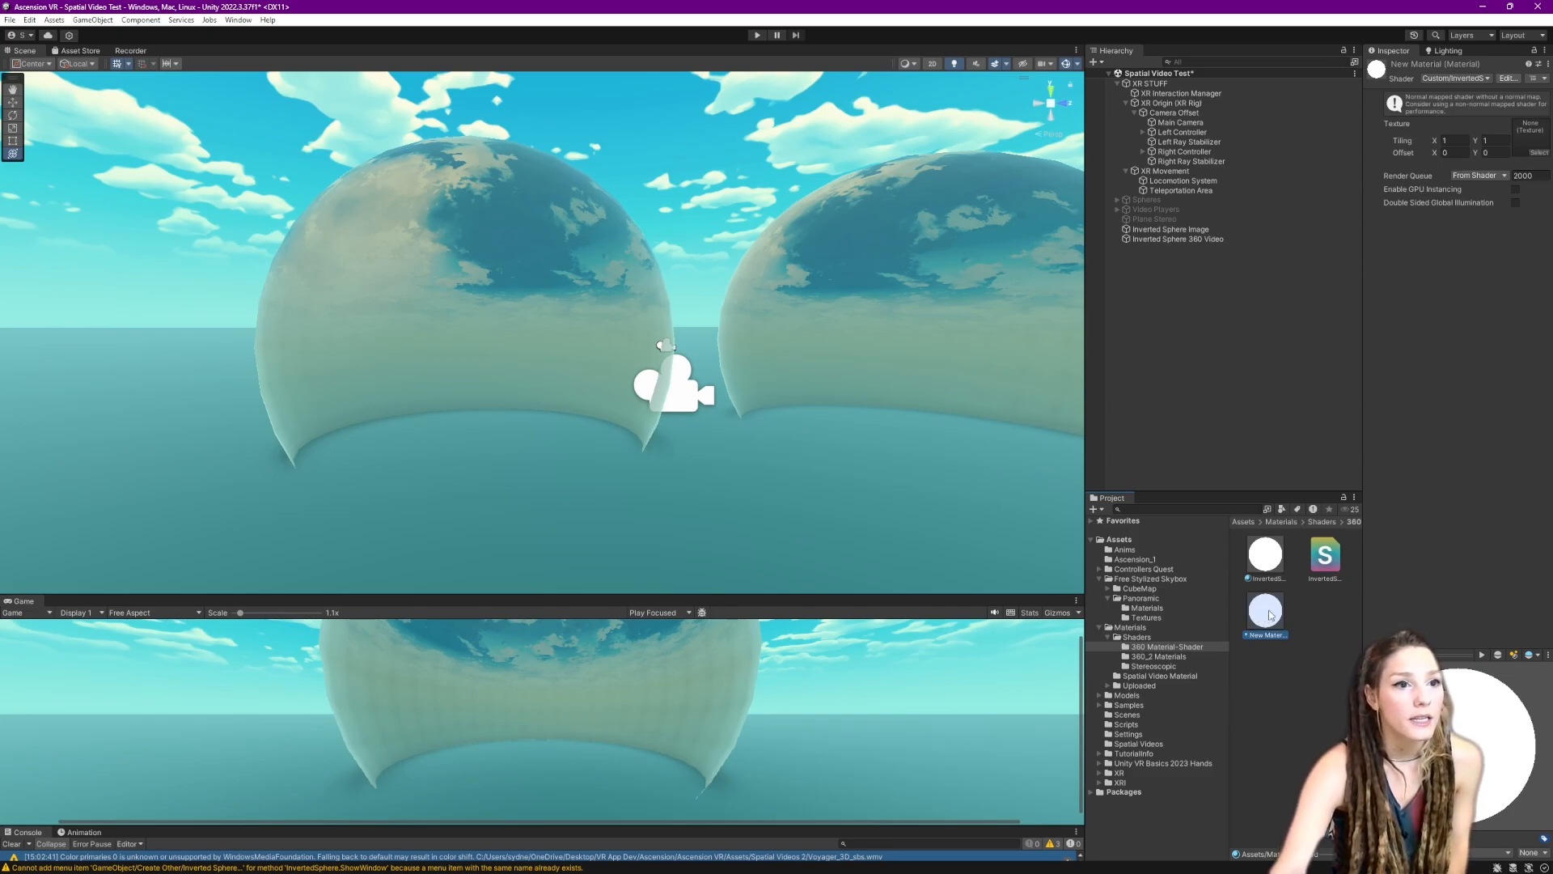
# - Apply the new material to the Inverted Sphere 360 Video object in the scene
pyautogui.moveTo(1270, 614); pyautogui.dragTo(497, 277)
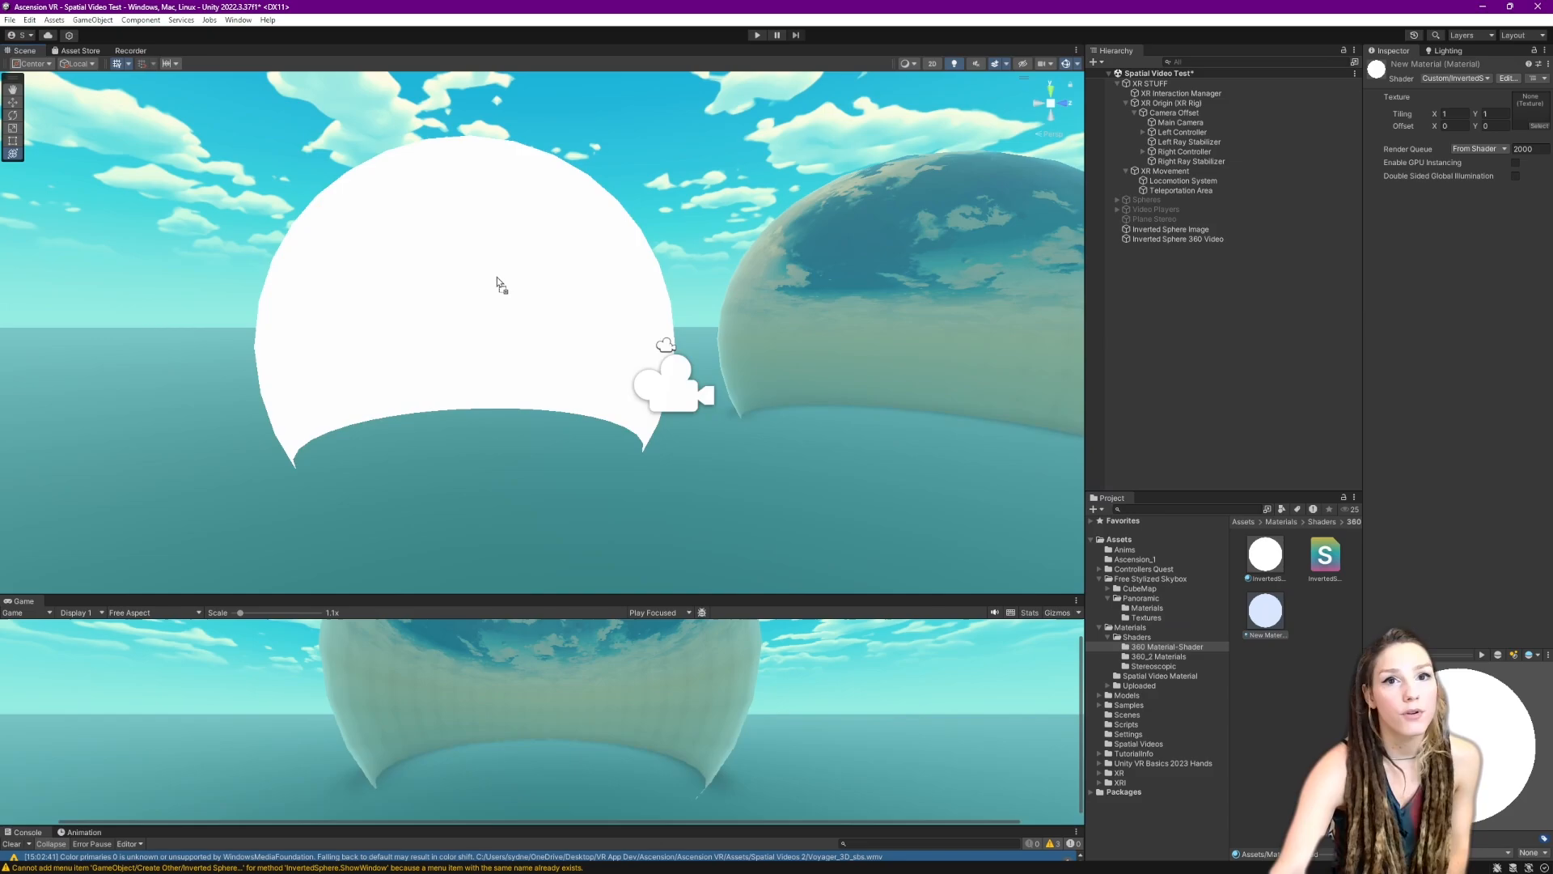
pyautogui.hotkey('ctrl', 'p')
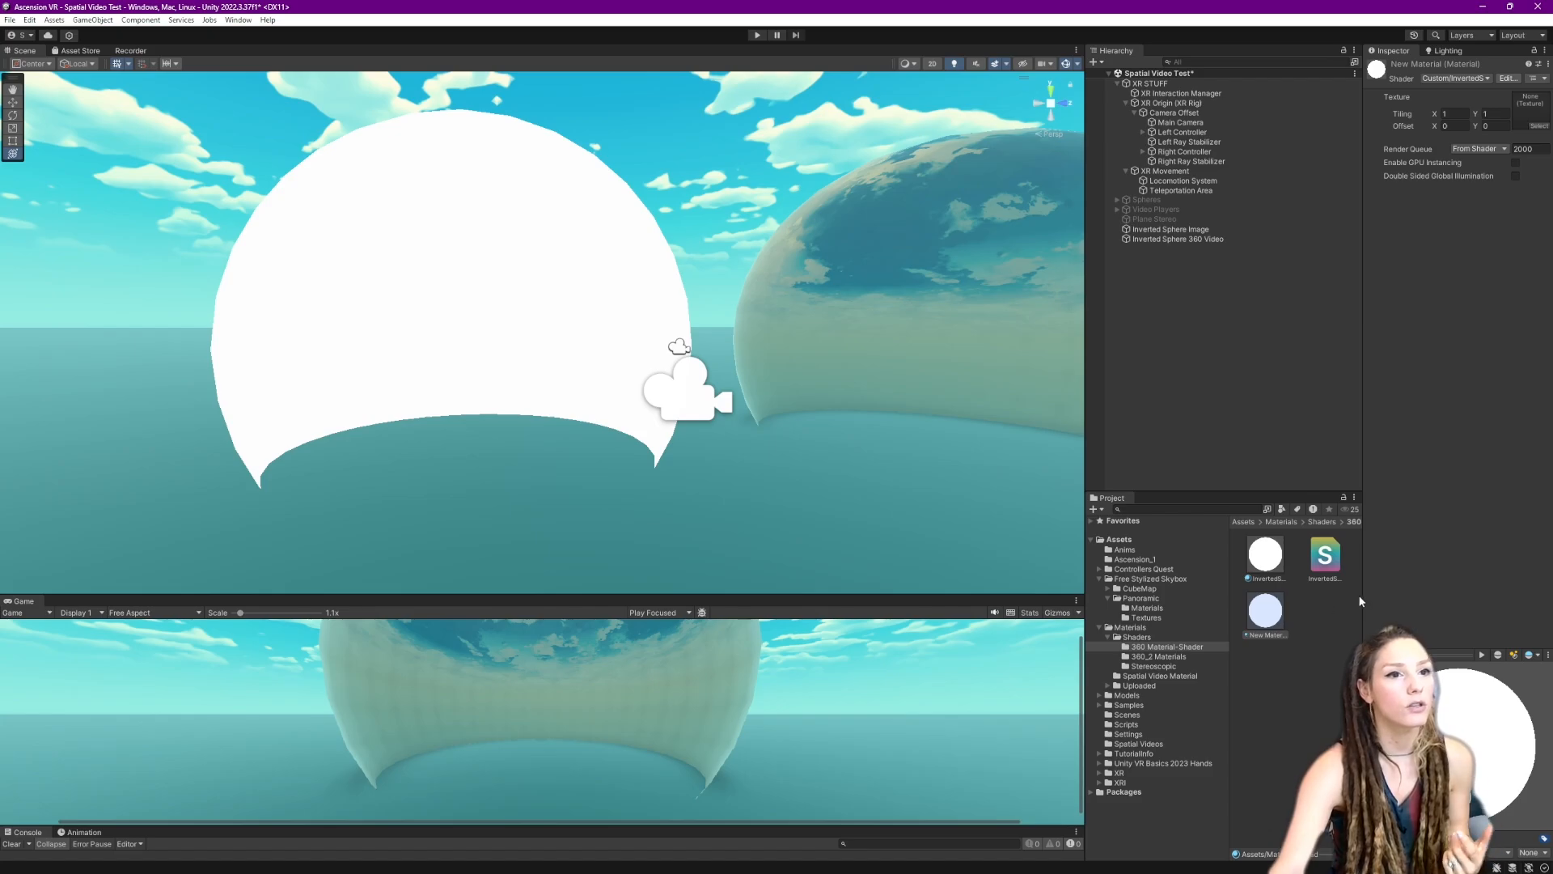
pyautogui.click(1171, 240)
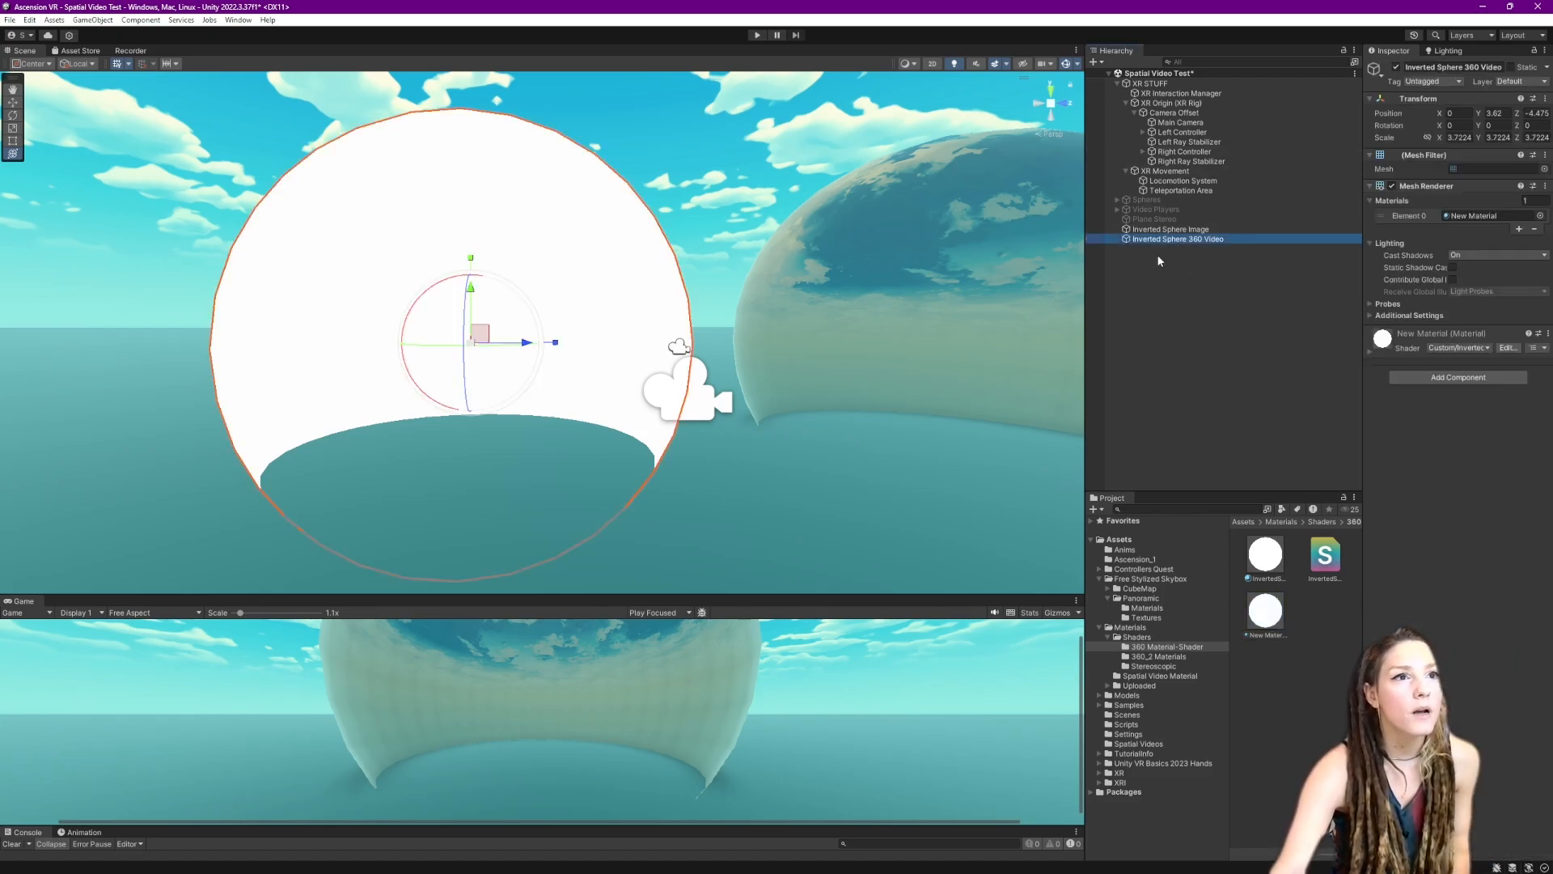
# - Add a Video Player object to the scene and name it "Video Player 360 Vid_Inv Sphere"
pyautogui.click(1158, 272)
pyautogui.rightClick(1158, 272)
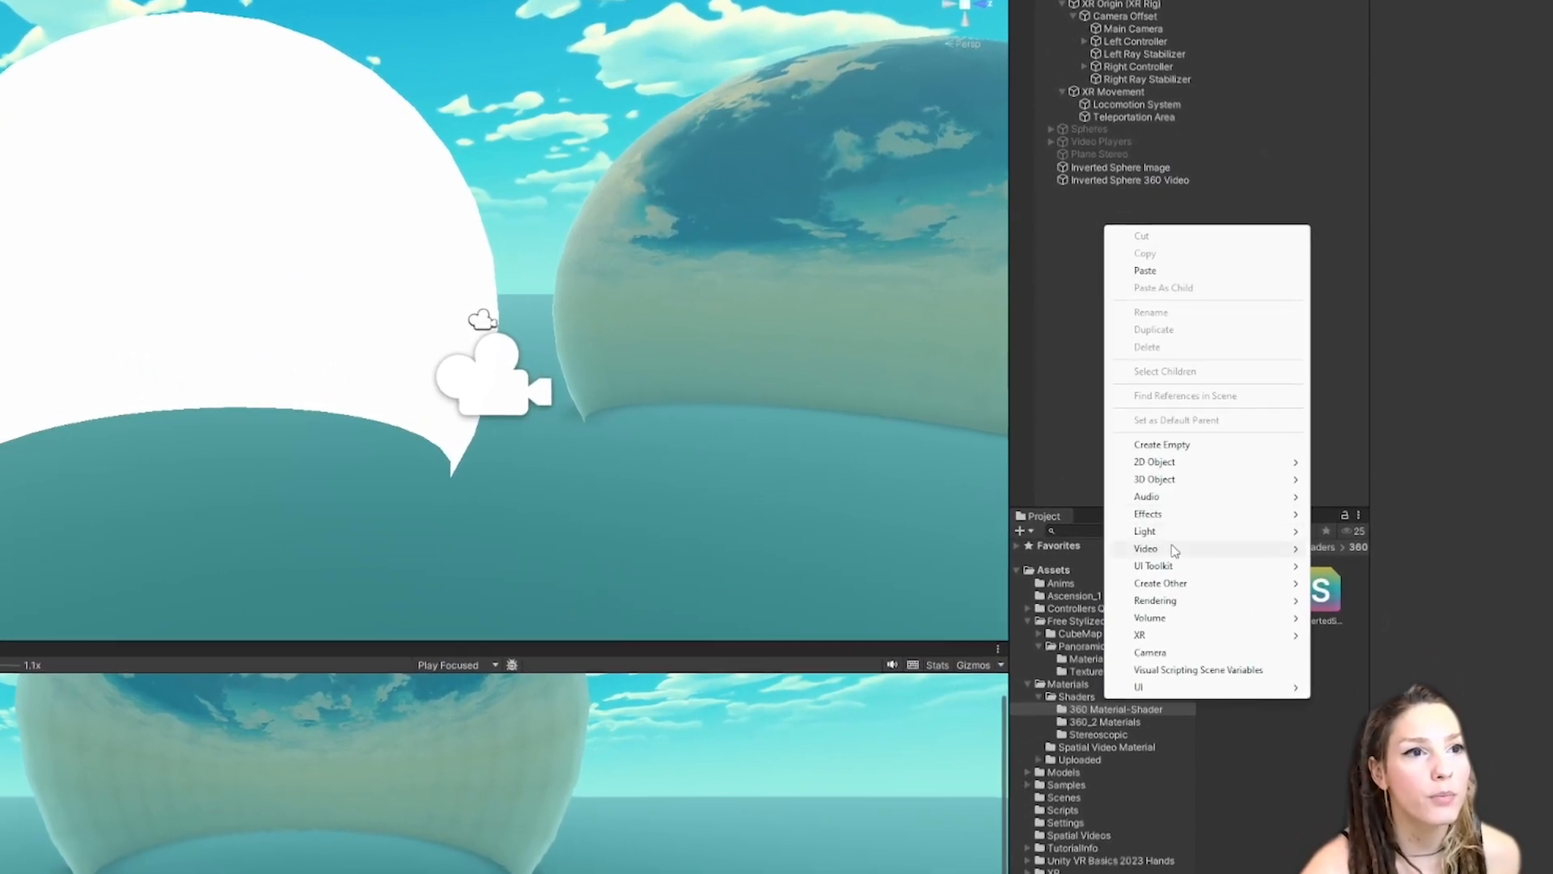
pyautogui.moveTo(1258, 523)
pyautogui.click(1367, 581)
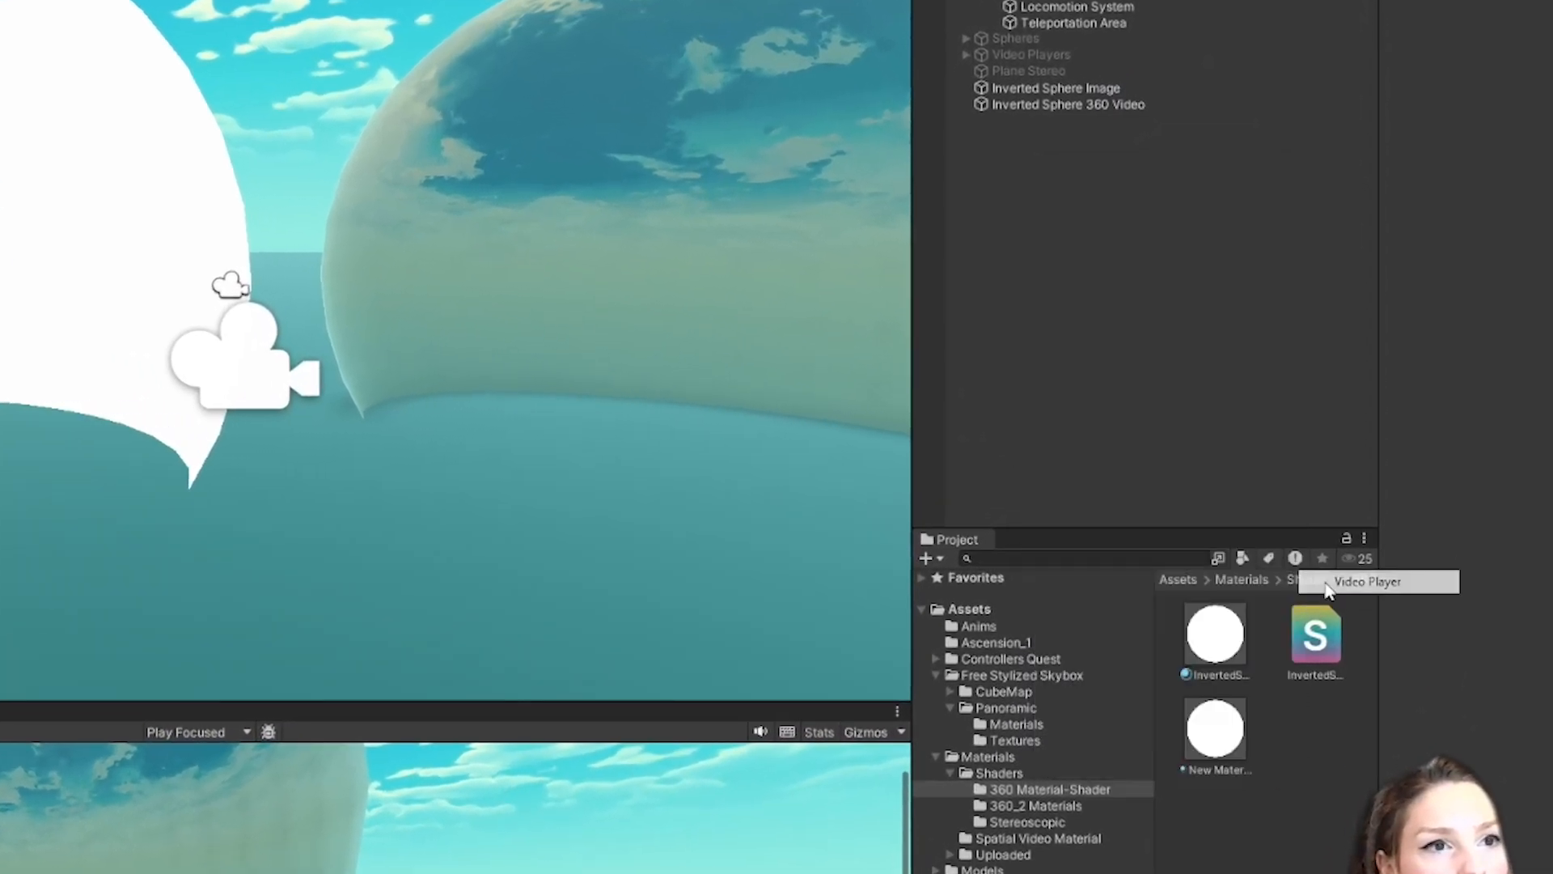
pyautogui.click(1093, 120)
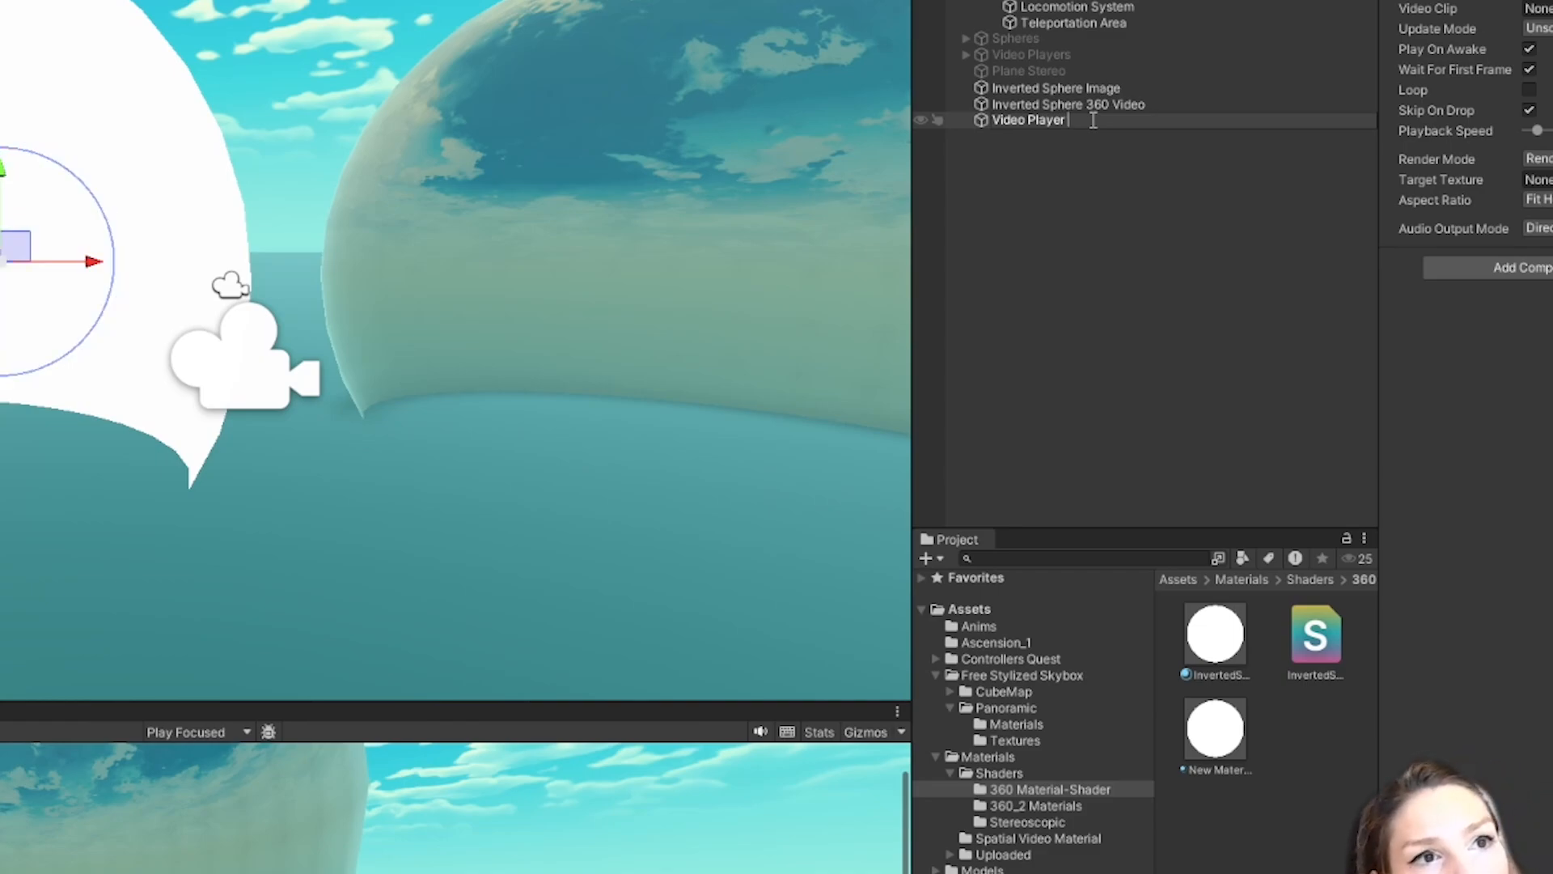
pyautogui.write('Sphere')
pyautogui.click(1063, 125)
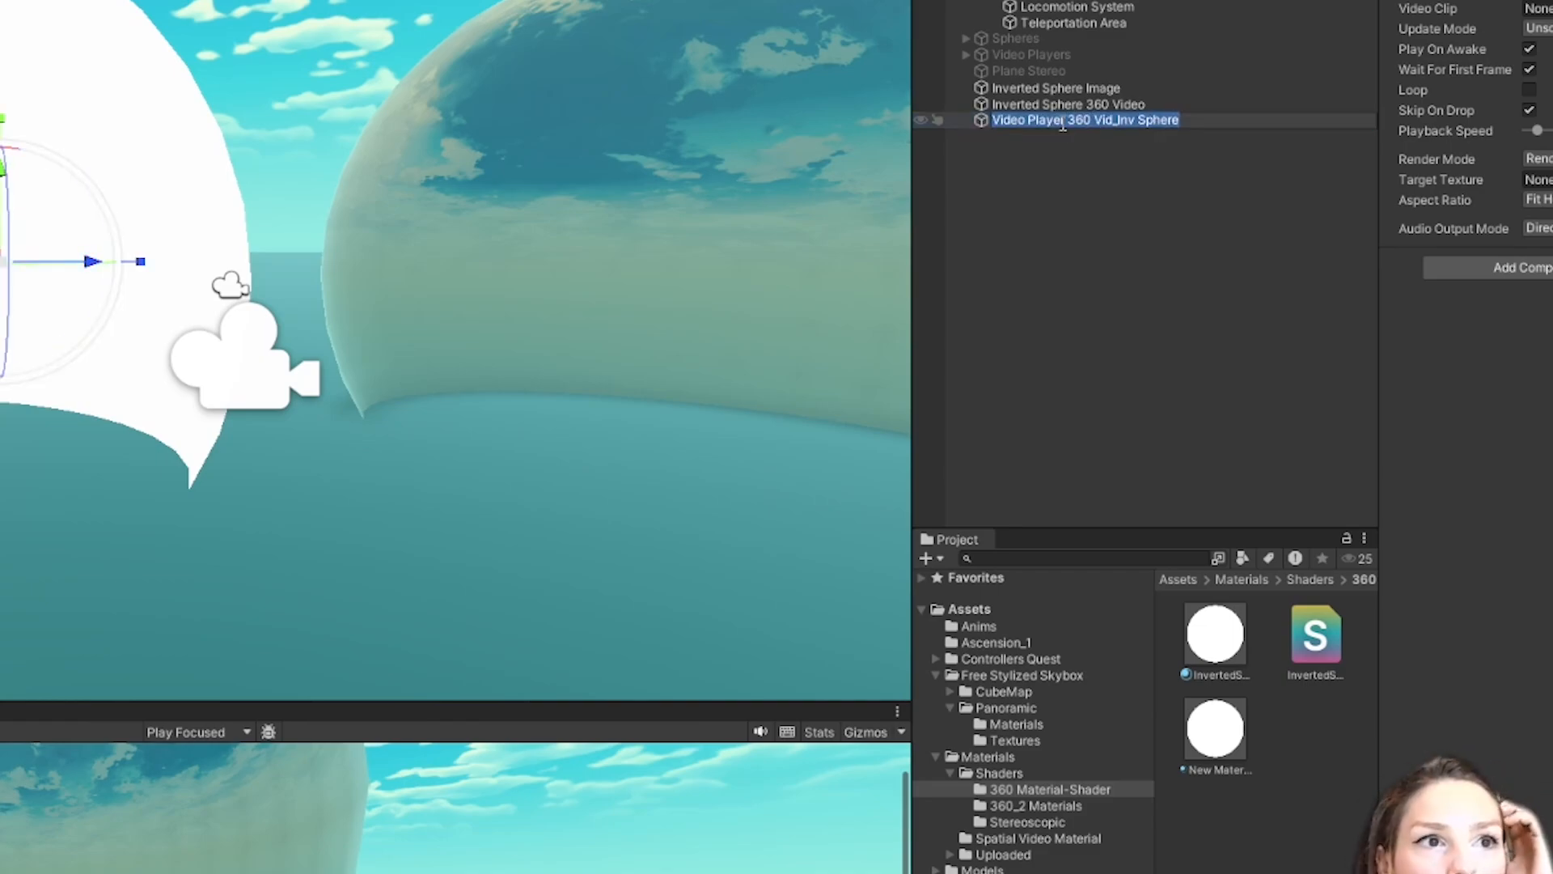
pyautogui.click(1136, 150)
pyautogui.click(1139, 123)
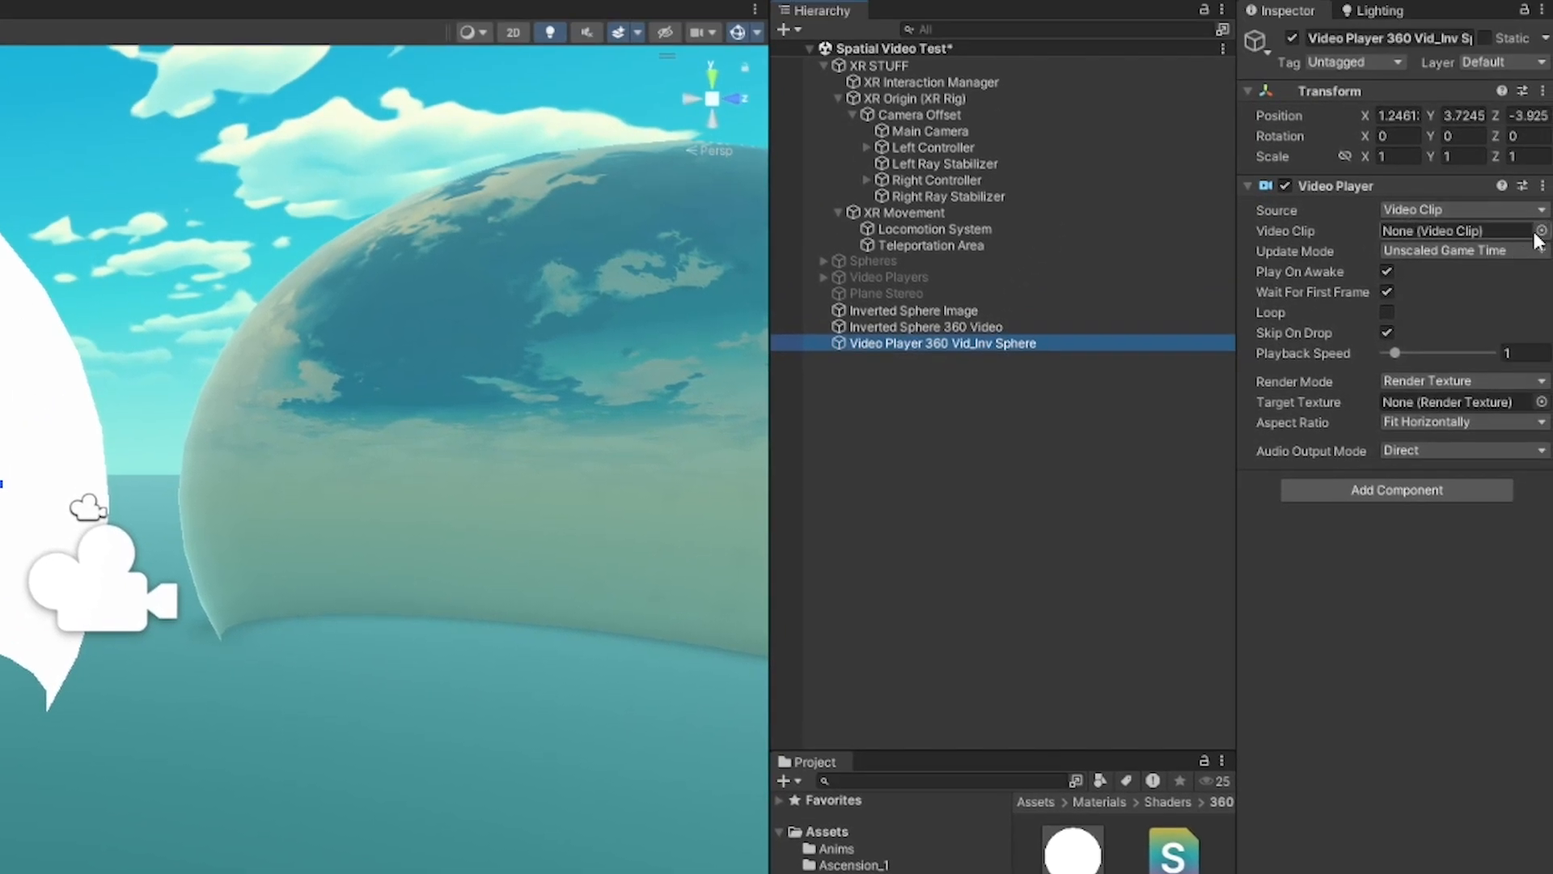
# - Assign the Color360_bought clip to the video player and enable Loop
pyautogui.click(1540, 232)
pyautogui.click(431, 271)
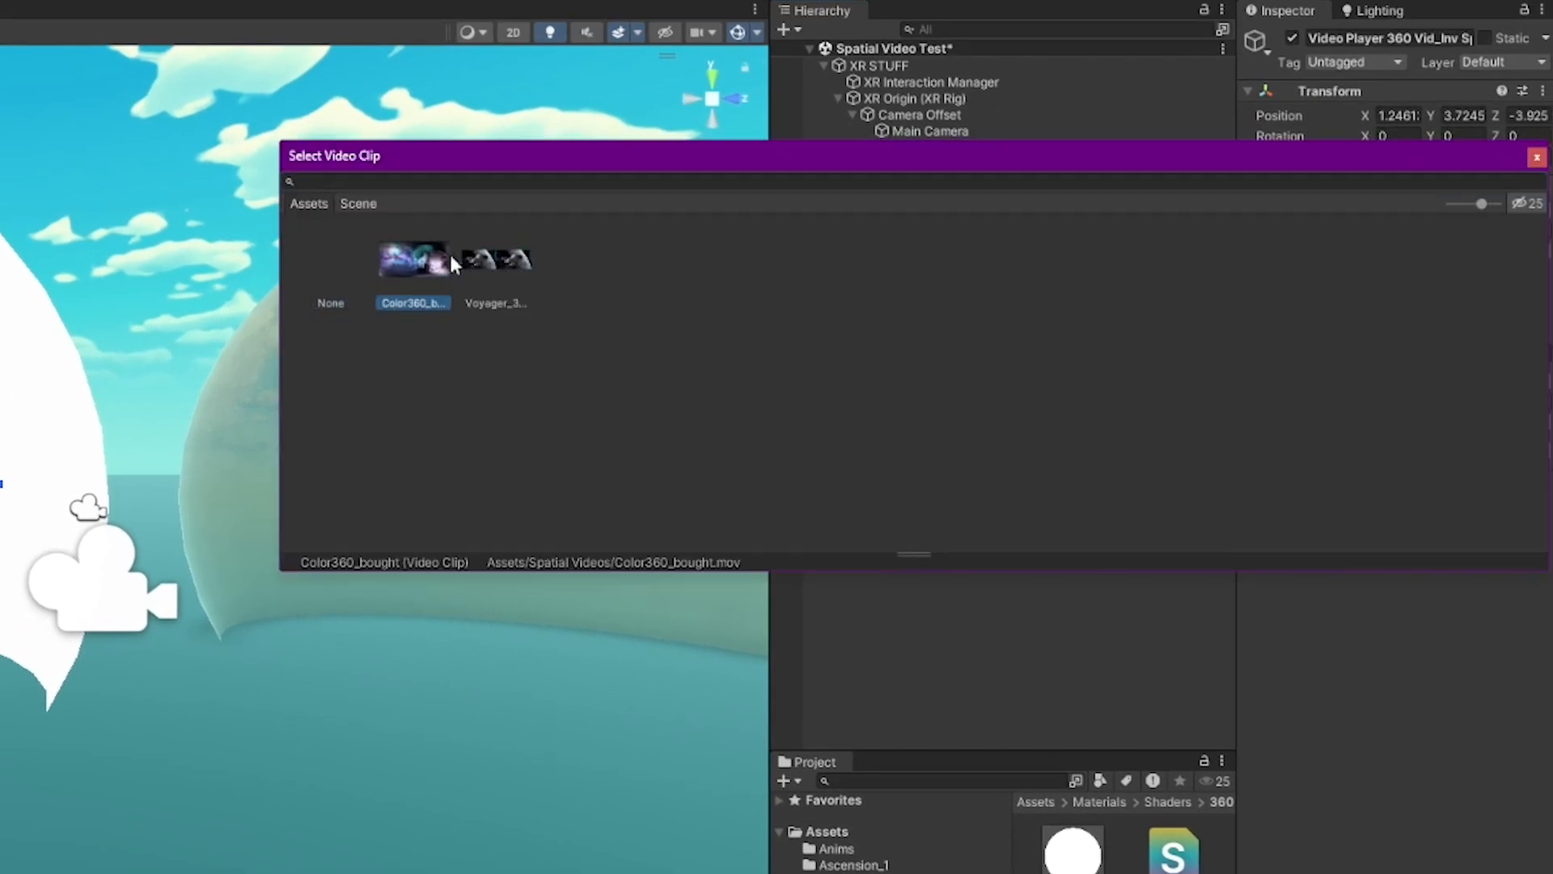
pyautogui.doubleClick(401, 269)
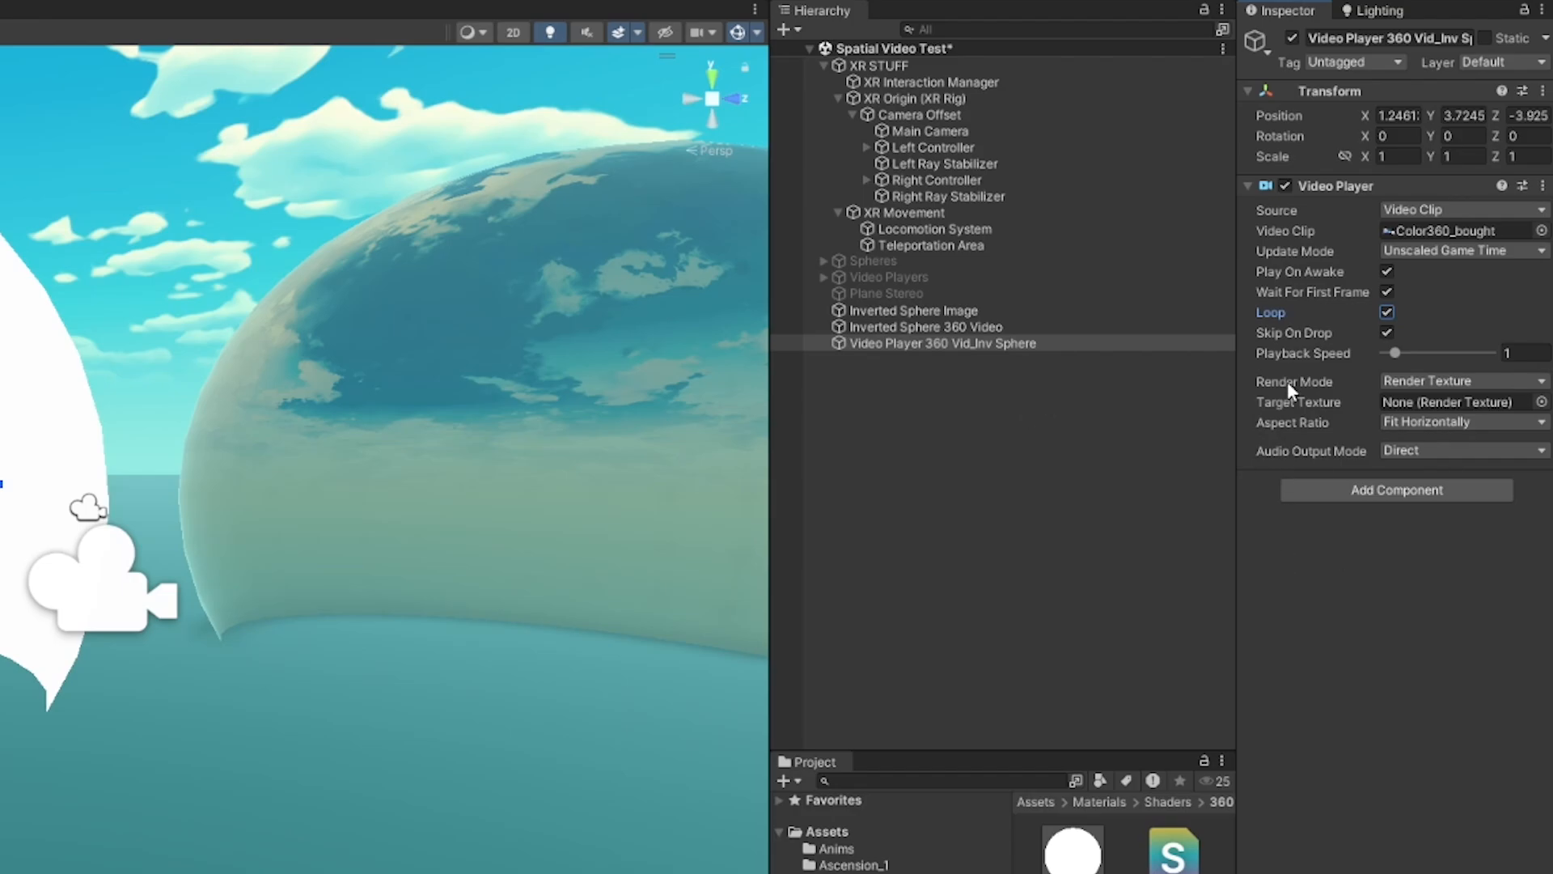
# - Set the video player's render mode to Material Override with Inverted Sphere 360 Video as the renderer
pyautogui.click(1412, 384)
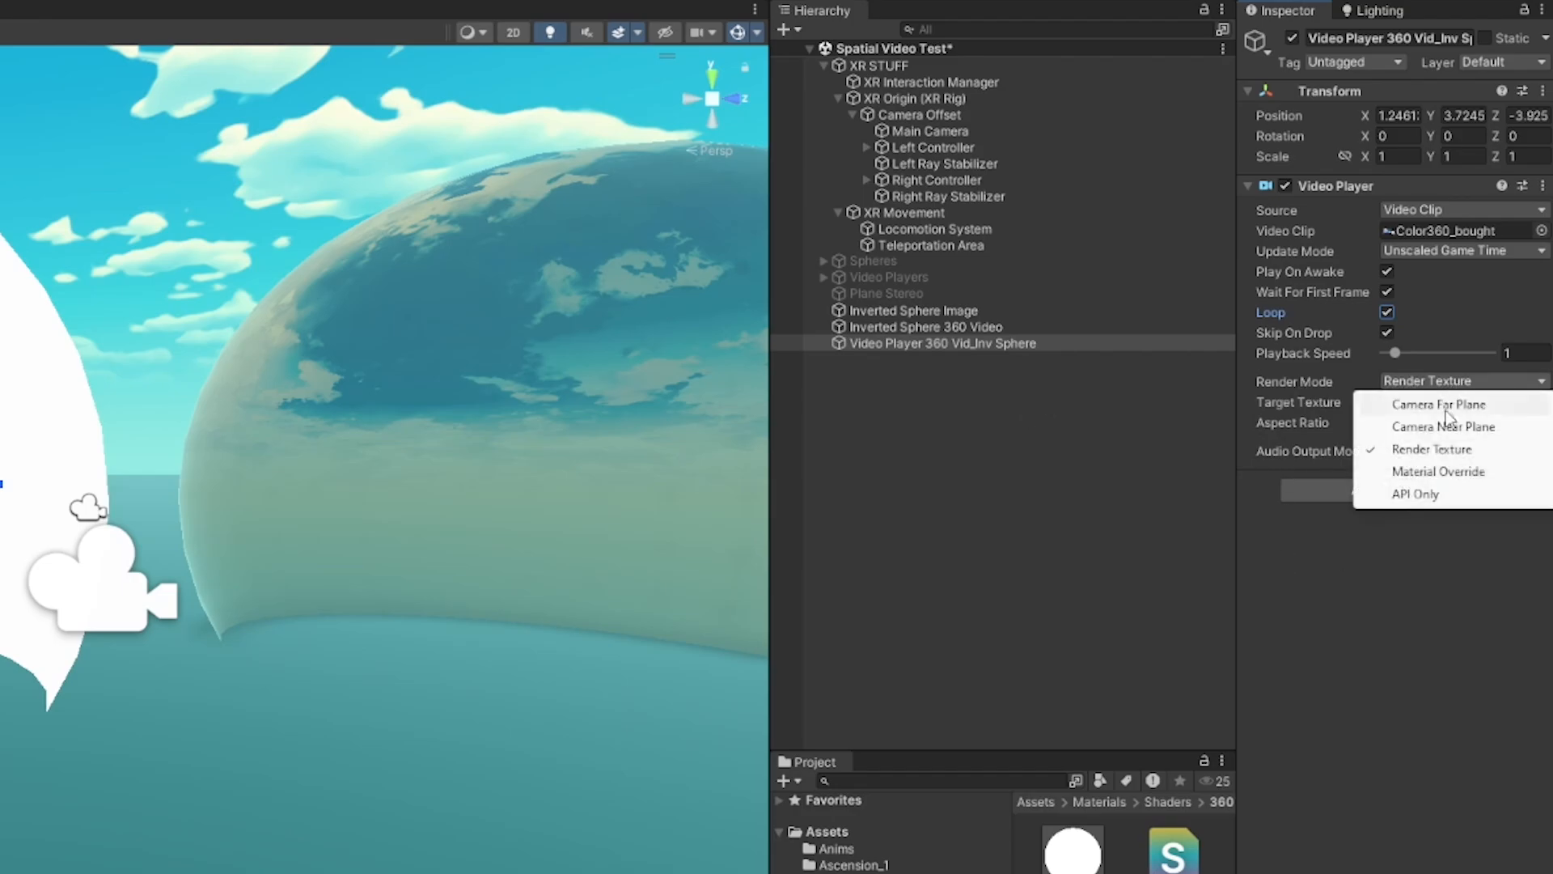
pyautogui.click(1463, 479)
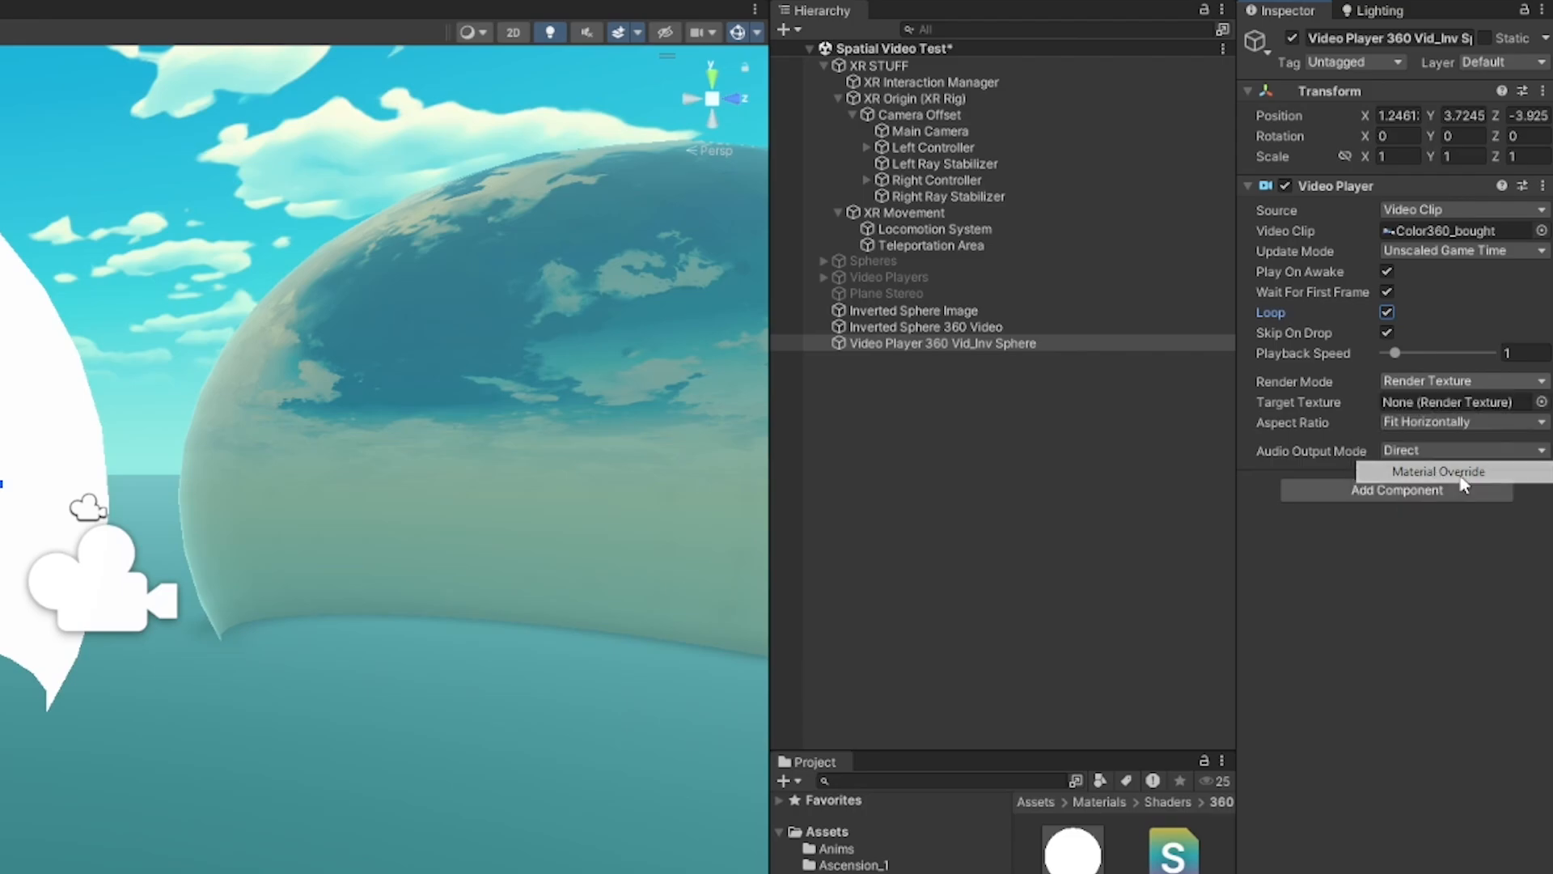
pyautogui.click(1541, 402)
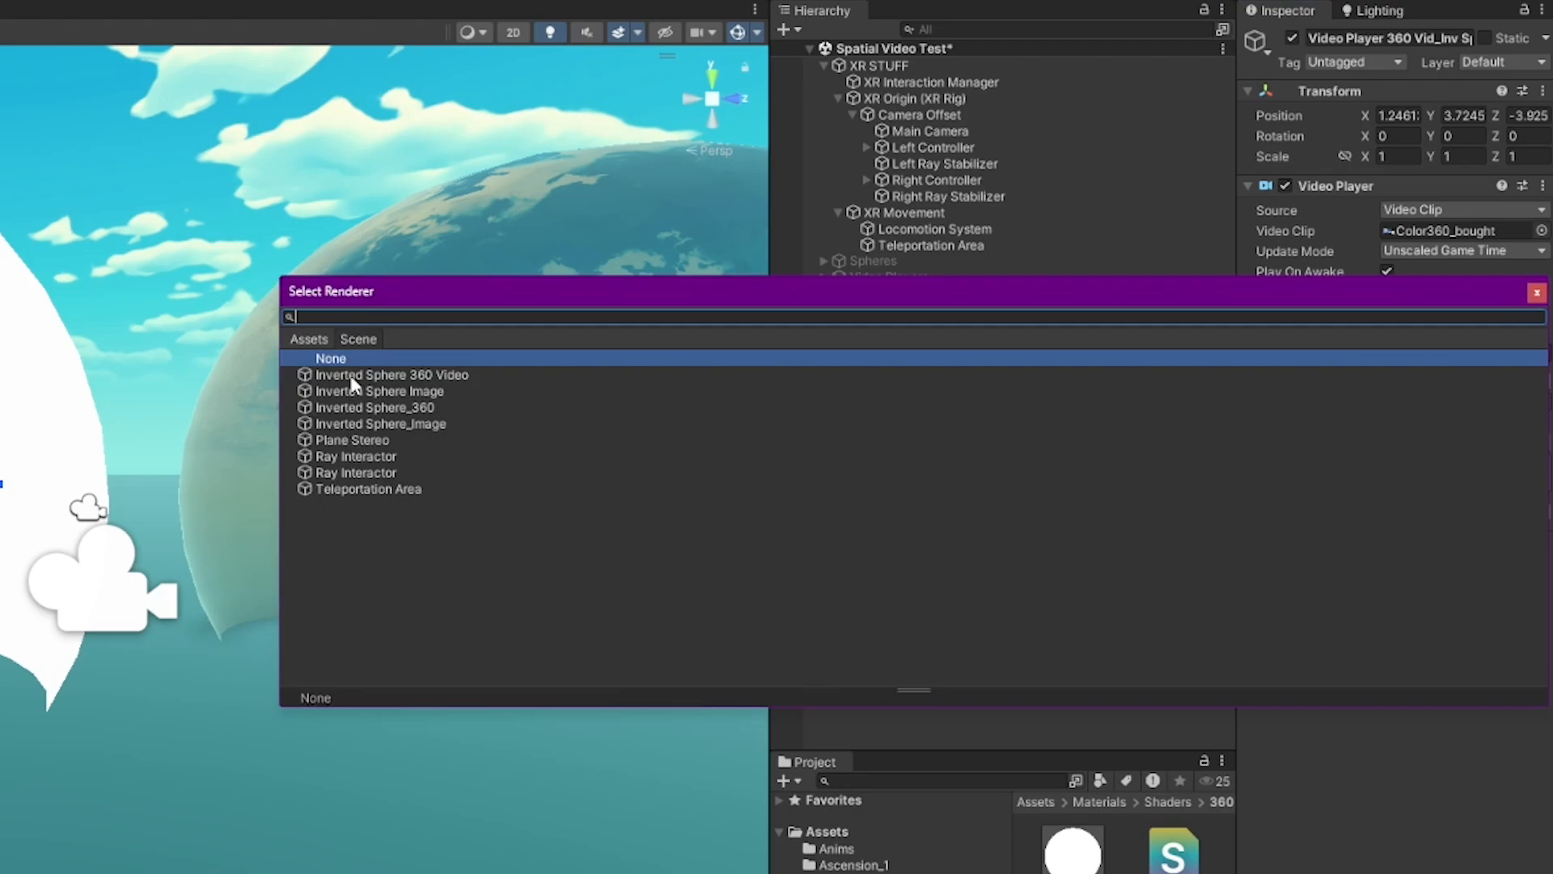
pyautogui.click(417, 375)
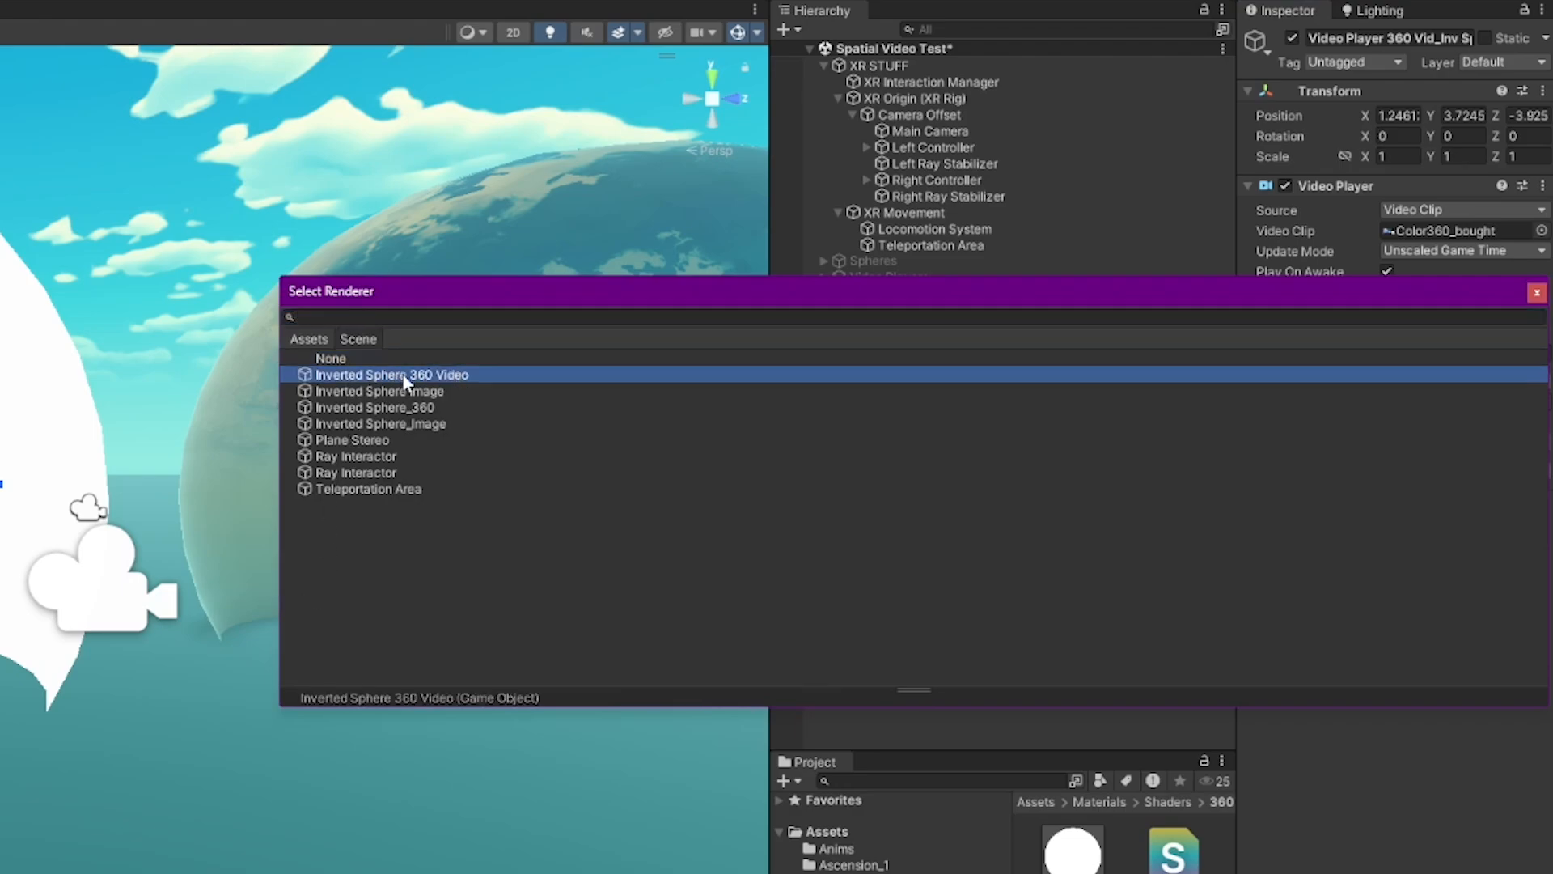
pyautogui.doubleClick(401, 375)
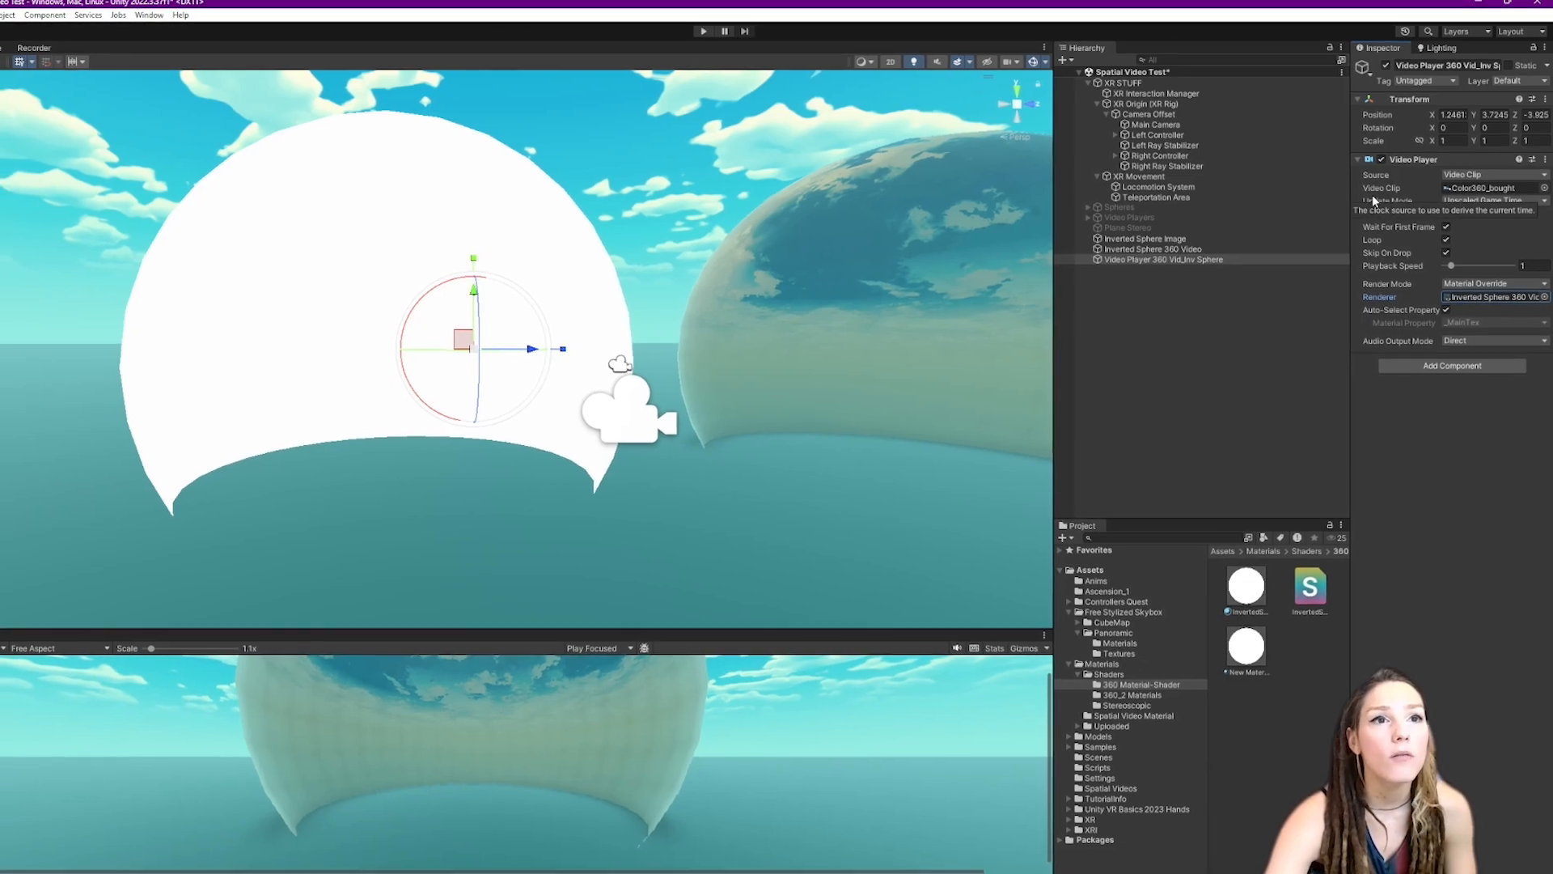
# - Run the scene, examine the 360 video playback from inside and outside the inverted sphere, and stop the run
pyautogui.click(698, 31)
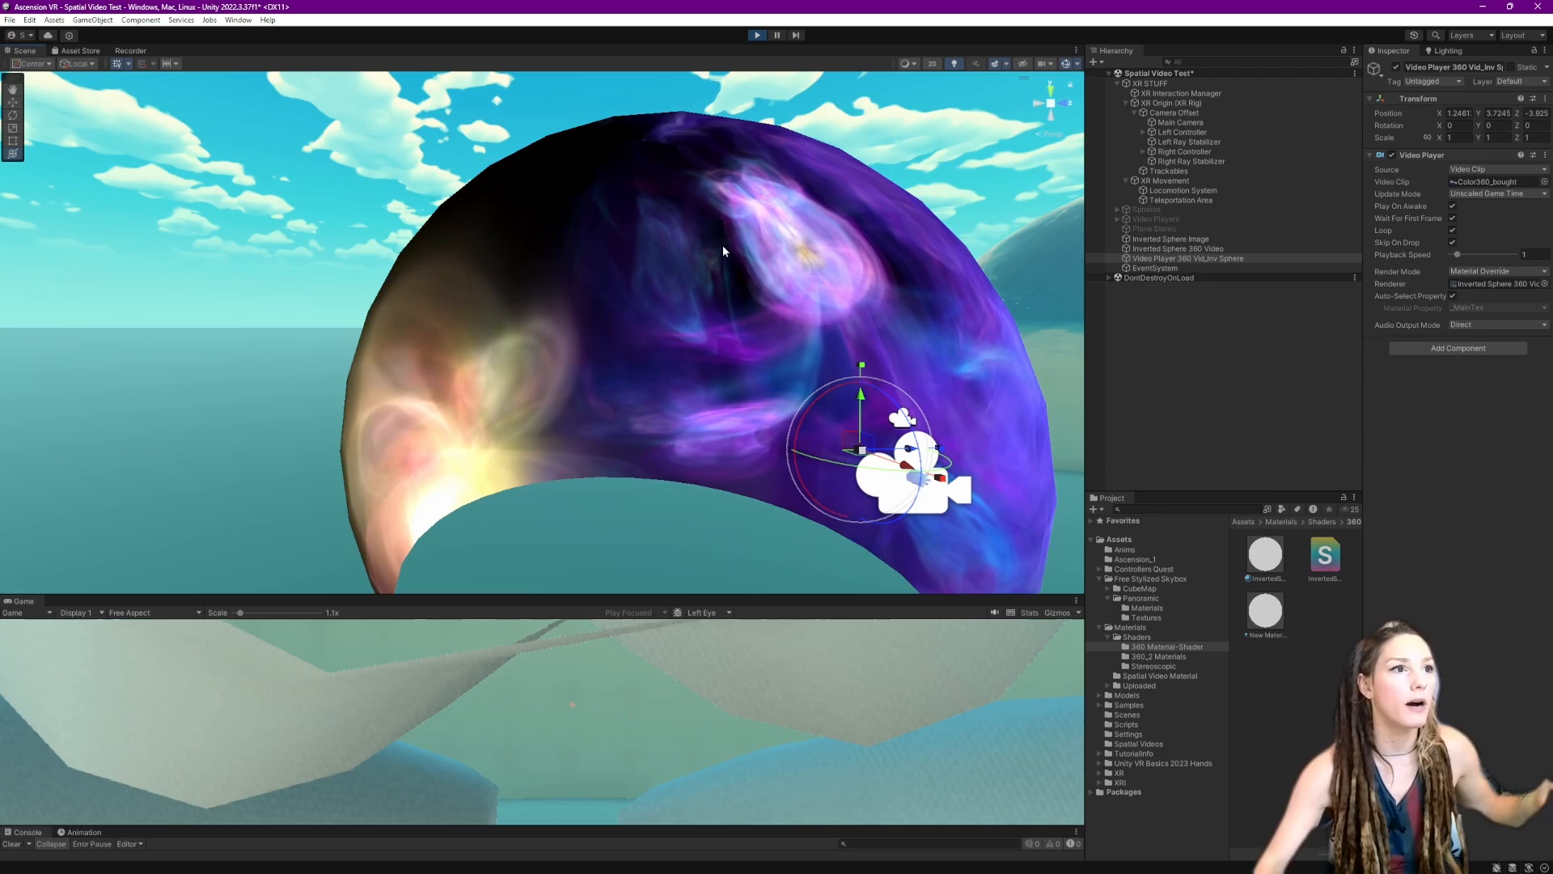
pyautogui.scroll(5, 723, 250)
pyautogui.scroll(3, 737, 263)
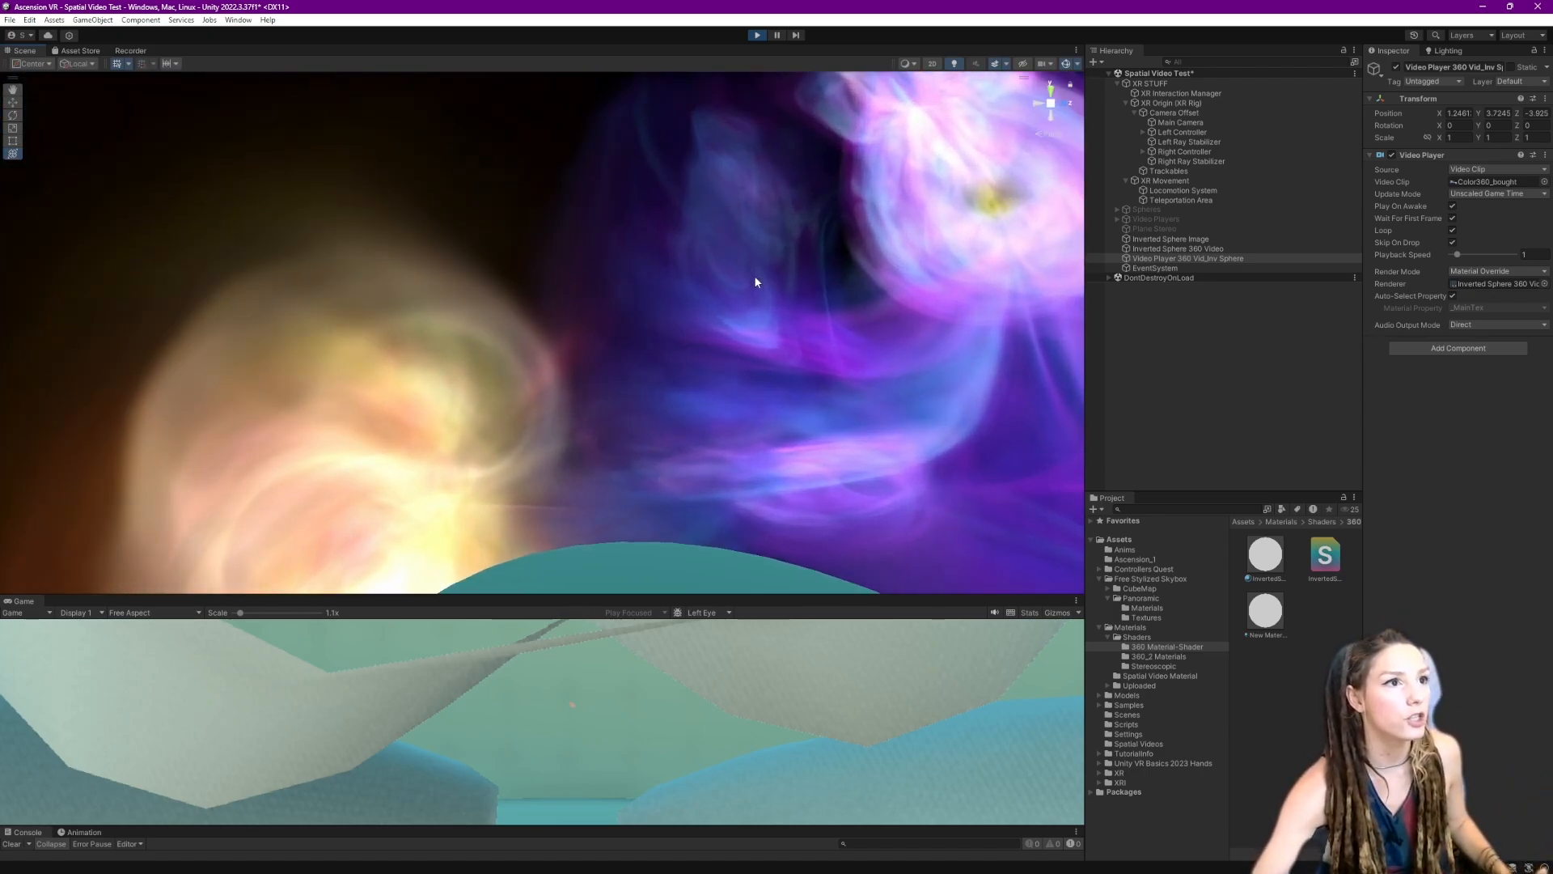
pyautogui.scroll(1, 647, 368)
pyautogui.moveTo(716, 374); pyautogui.dragTo(886, 387, button='right')
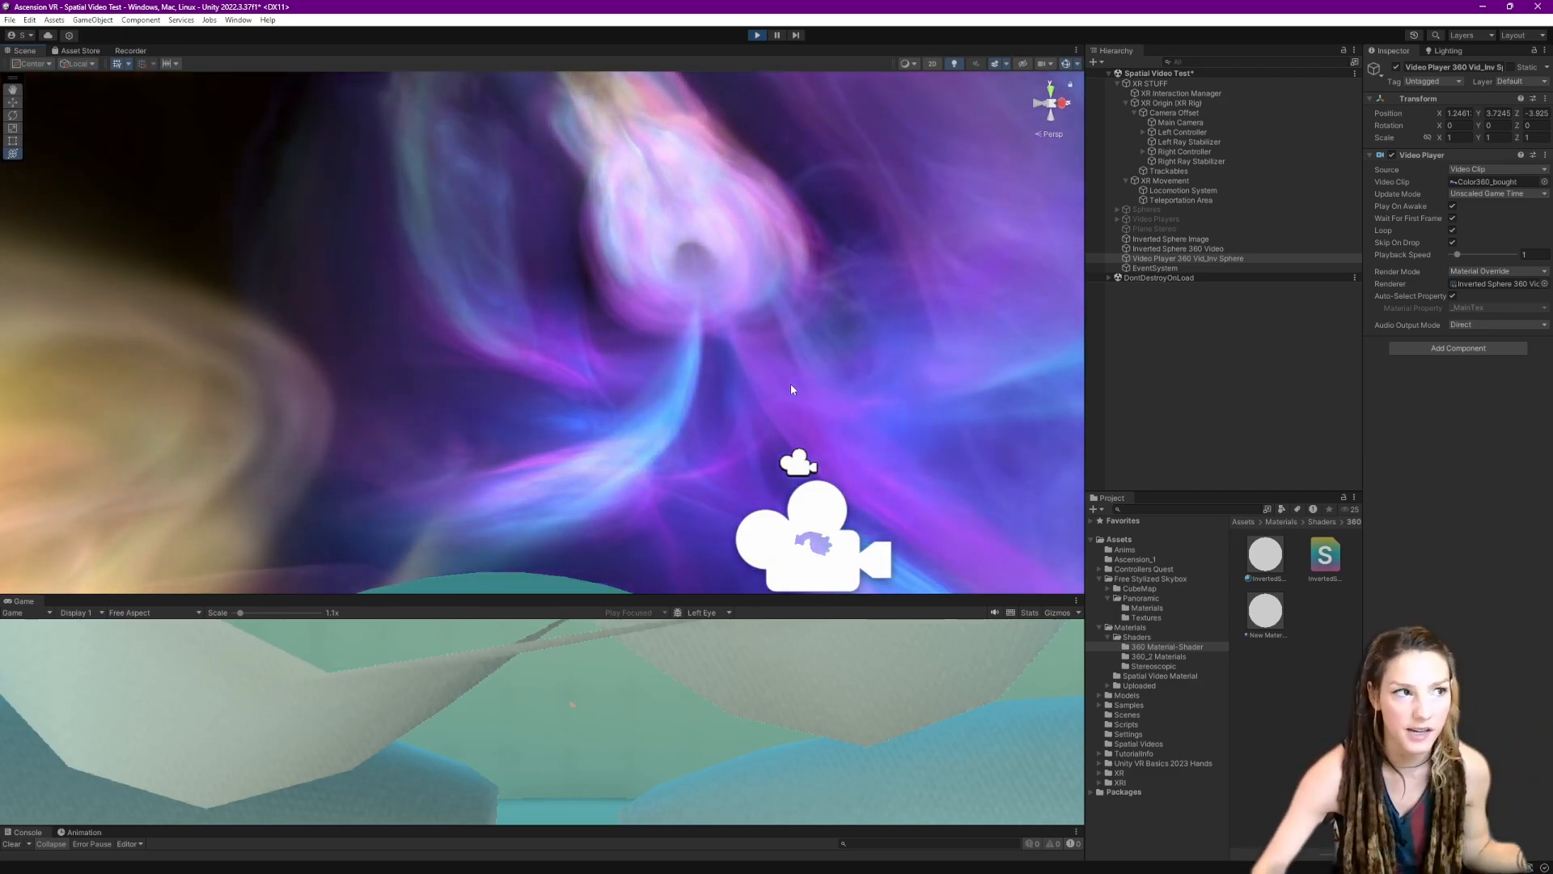
pyautogui.moveTo(791, 389); pyautogui.dragTo(620, 353, button='right')
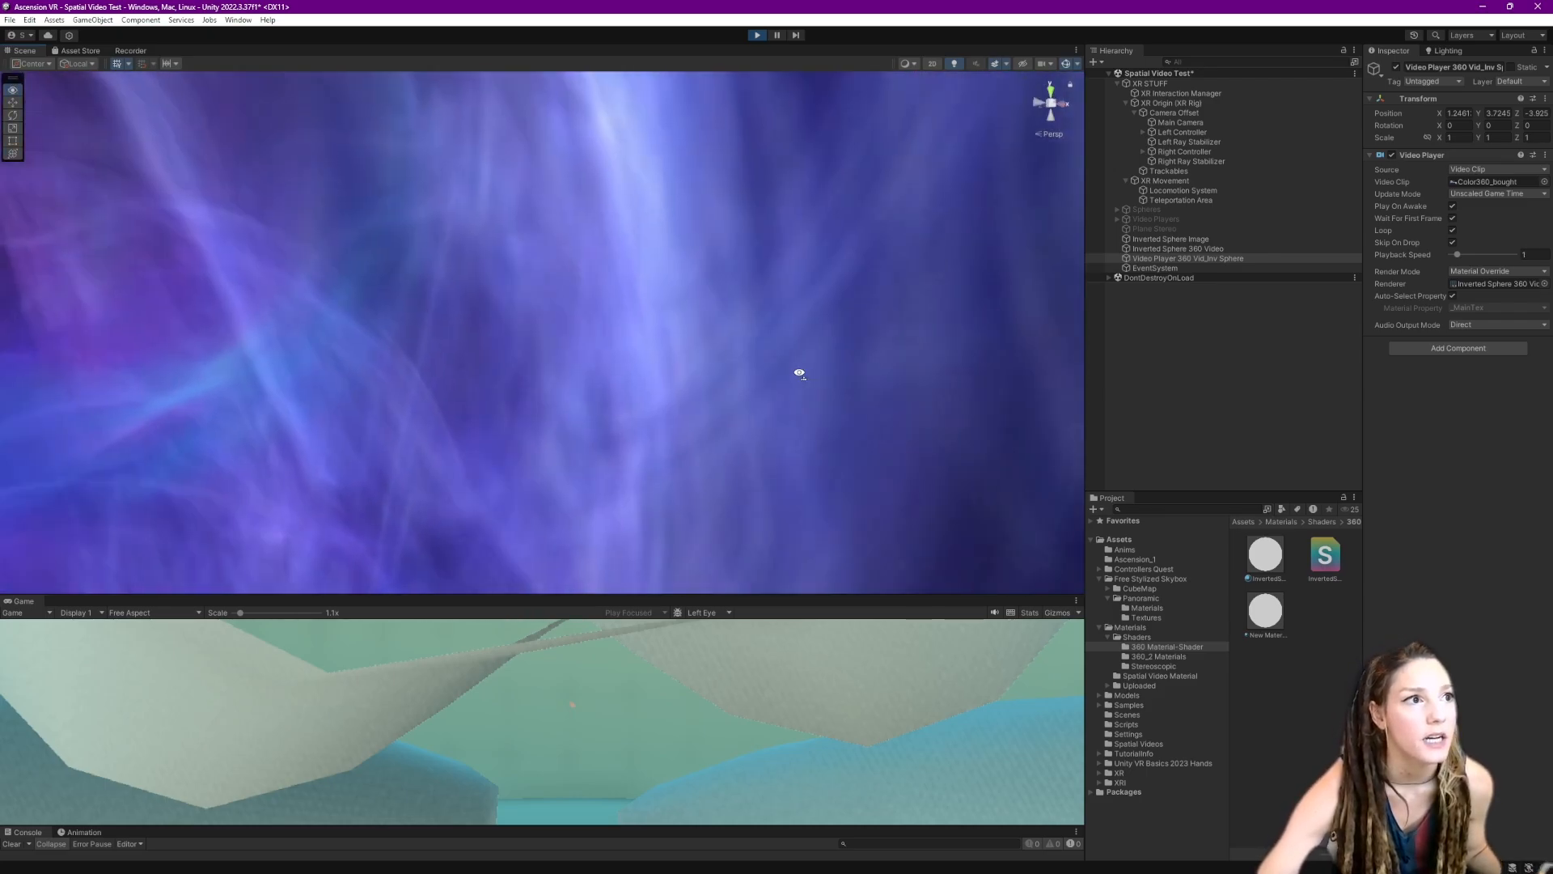
pyautogui.moveTo(798, 372); pyautogui.dragTo(557, 389, button='right')
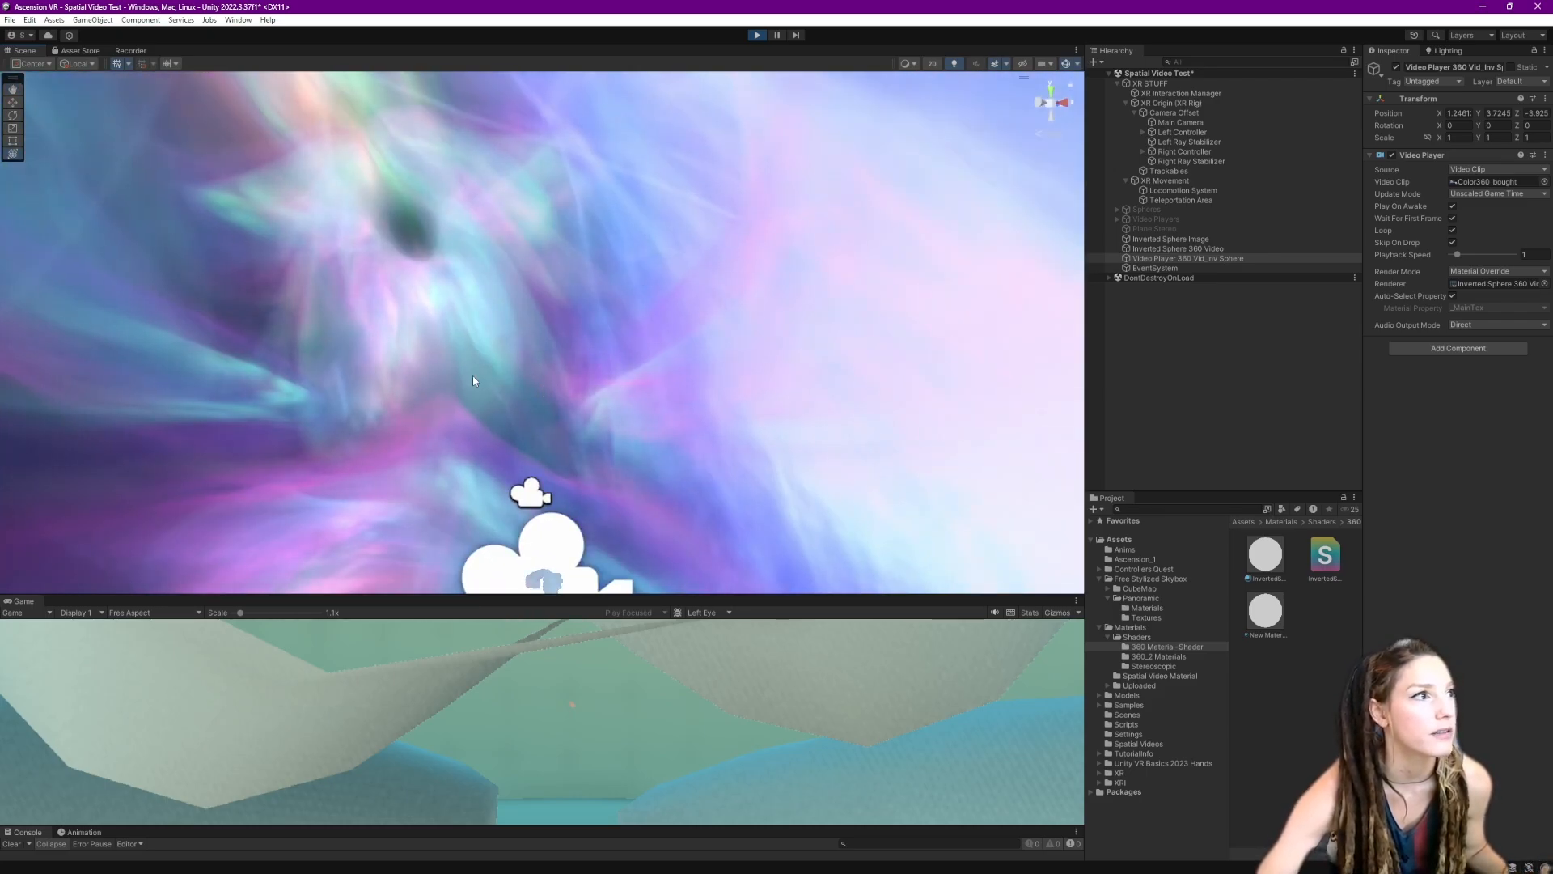
pyautogui.scroll(-4, 479, 379)
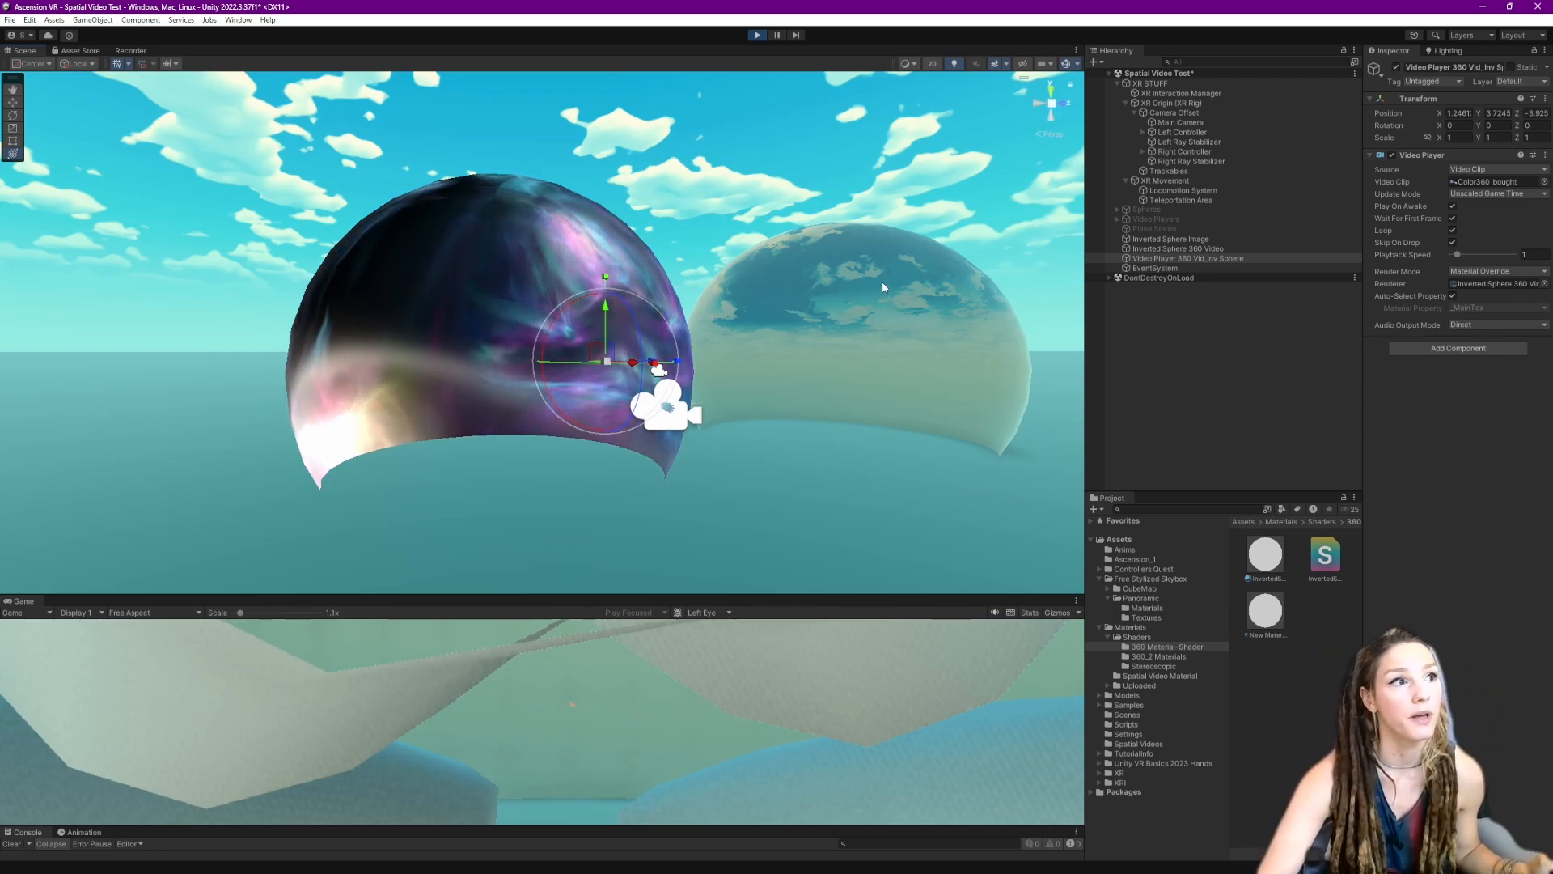
pyautogui.moveTo(902, 359); pyautogui.dragTo(891, 363, button='right')
pyautogui.moveTo(783, 301); pyautogui.dragTo(687, 325, button='middle')
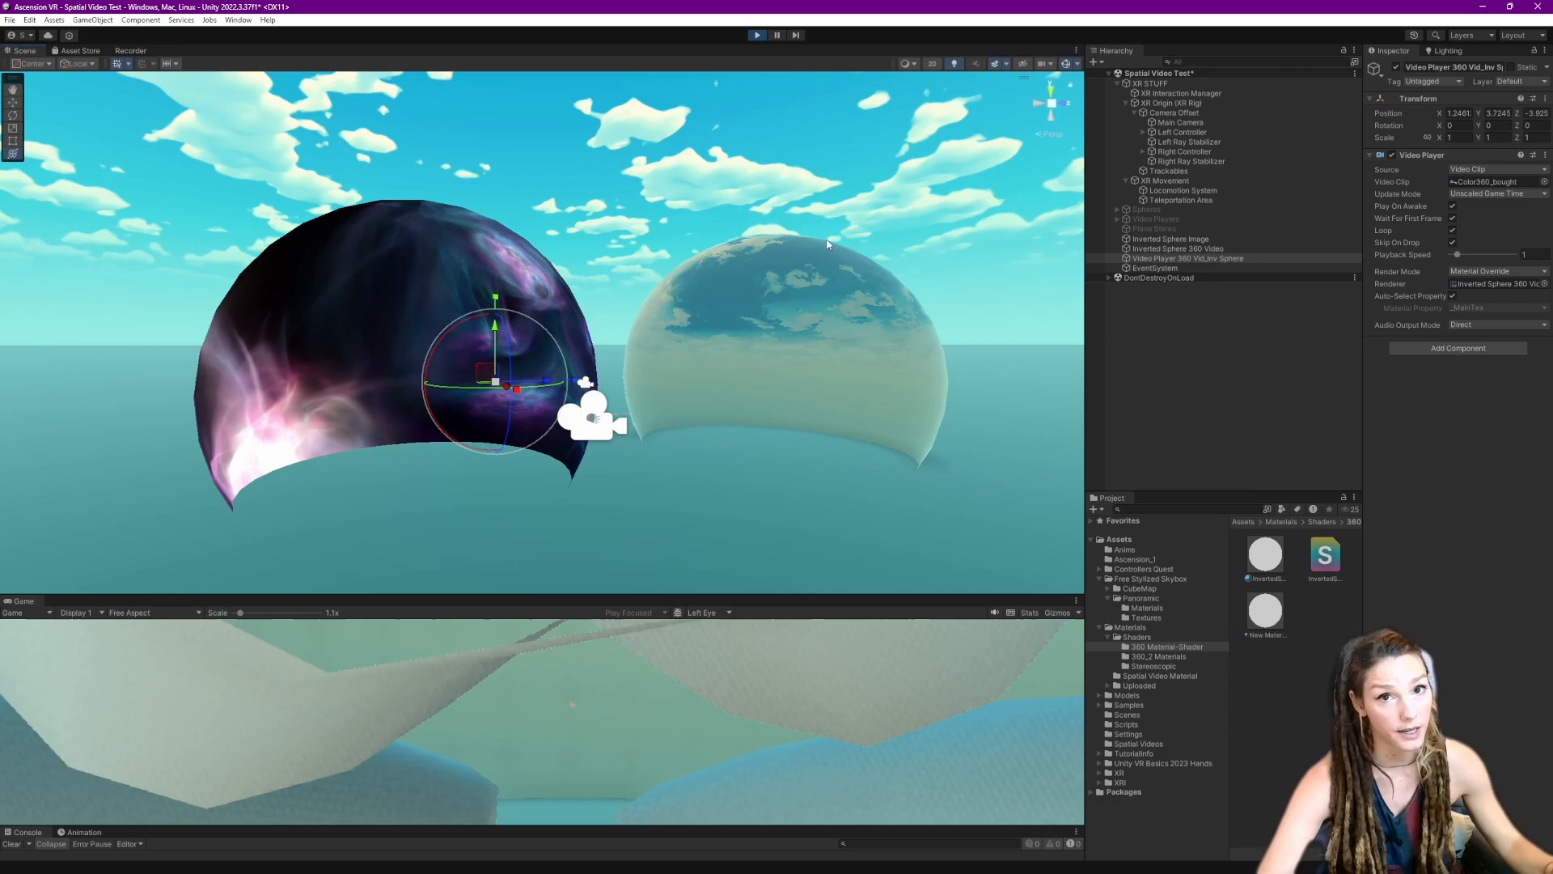
pyautogui.hotkey('ctrl', 'p')
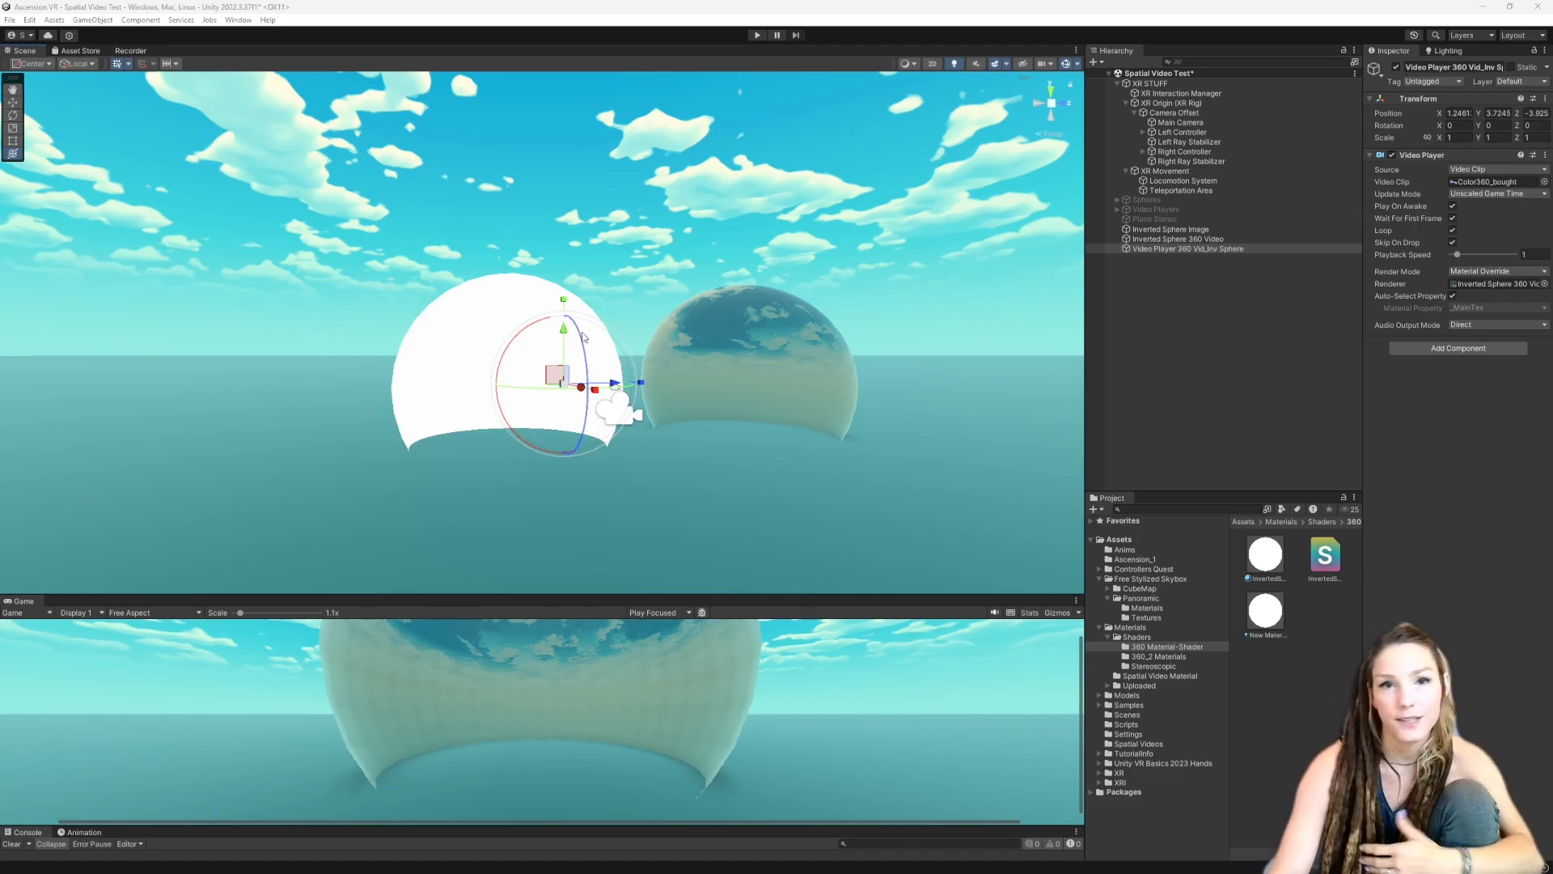
# - Create a plane named "Stereoscopic Screen" and set its X rotation to 90
pyautogui.scroll(1, 587, 351)
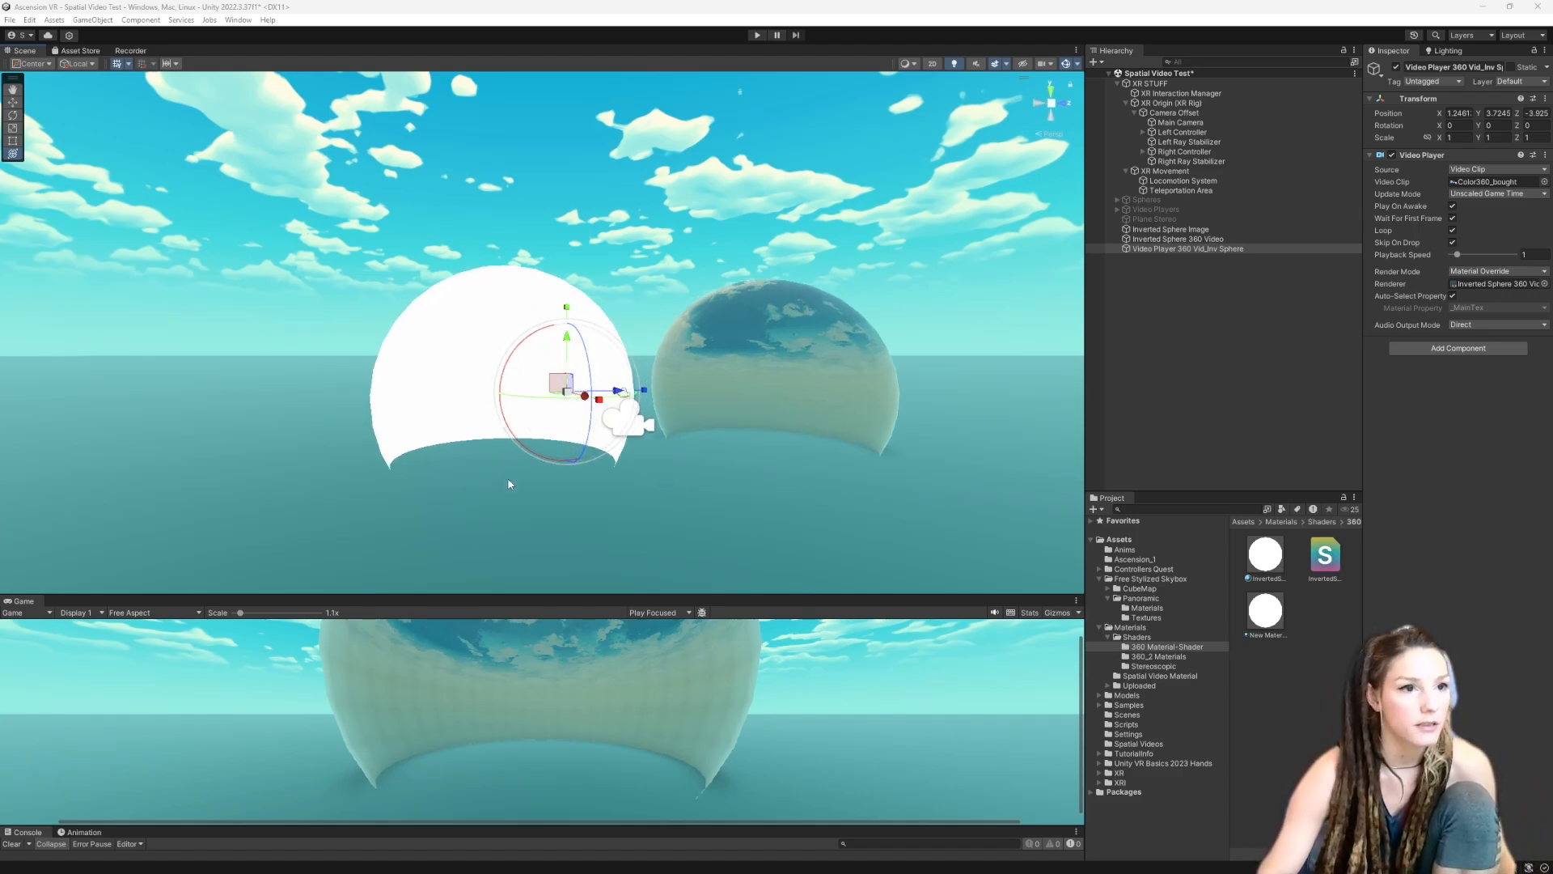
pyautogui.moveTo(765, 460); pyautogui.dragTo(646, 465, button='right')
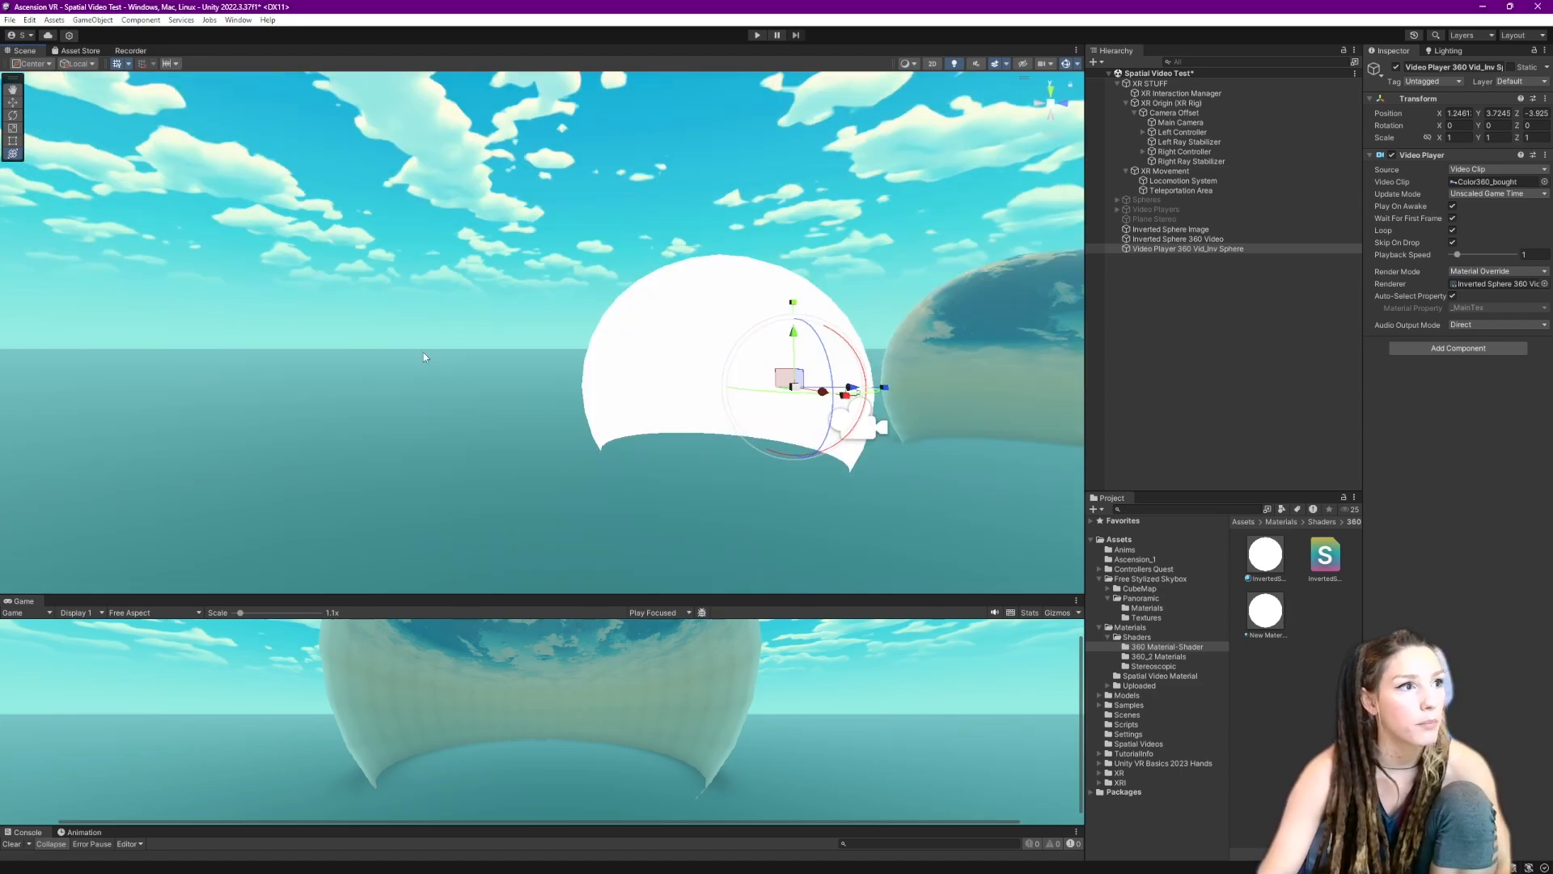
pyautogui.rightClick(1173, 281)
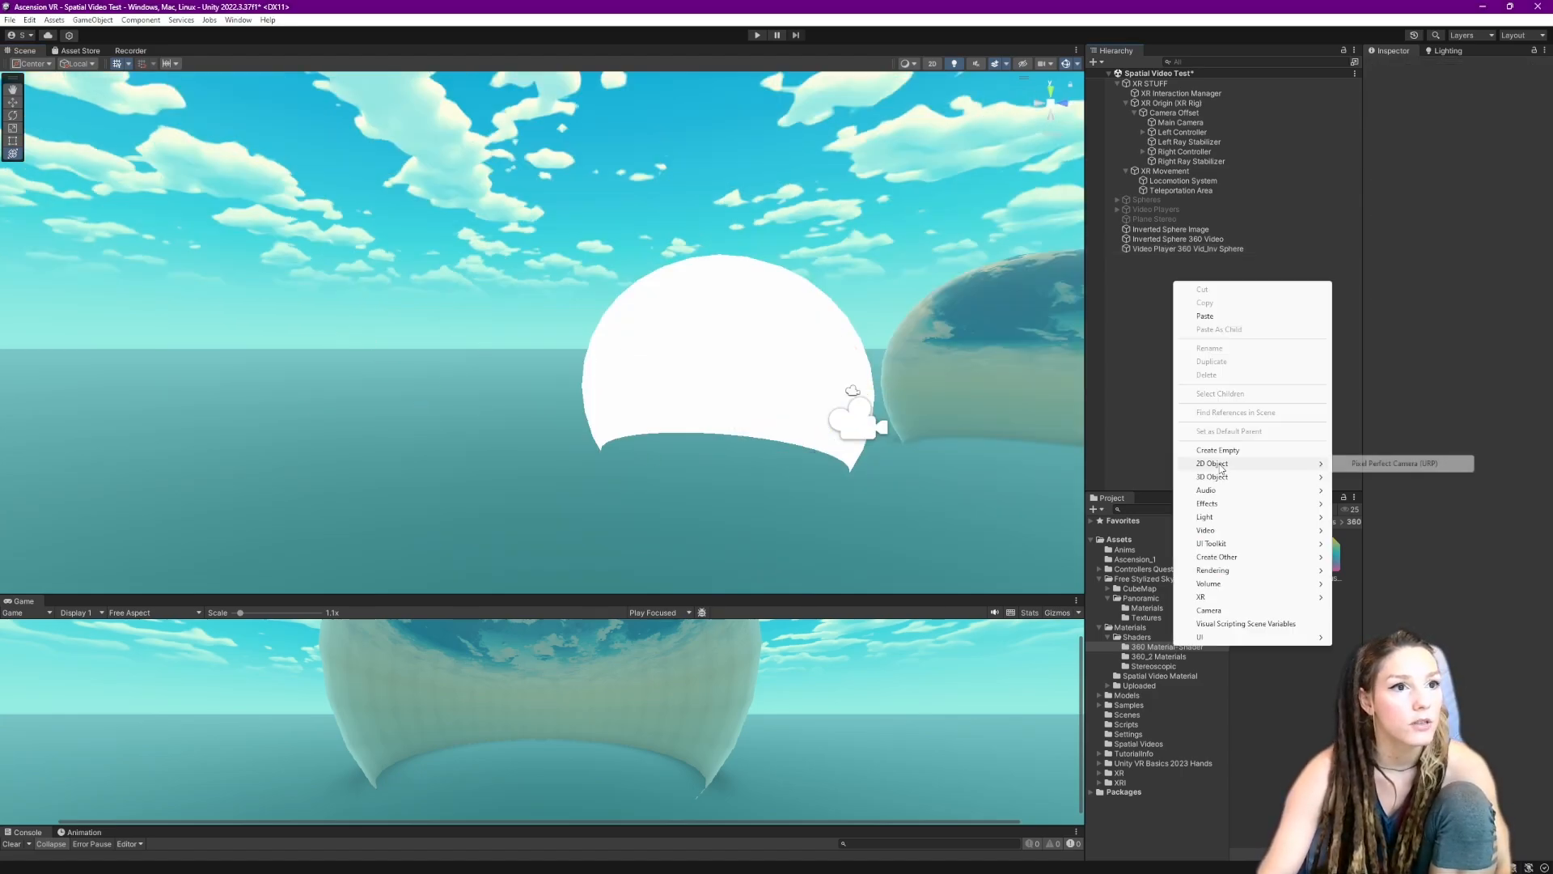
pyautogui.moveTo(1214, 476)
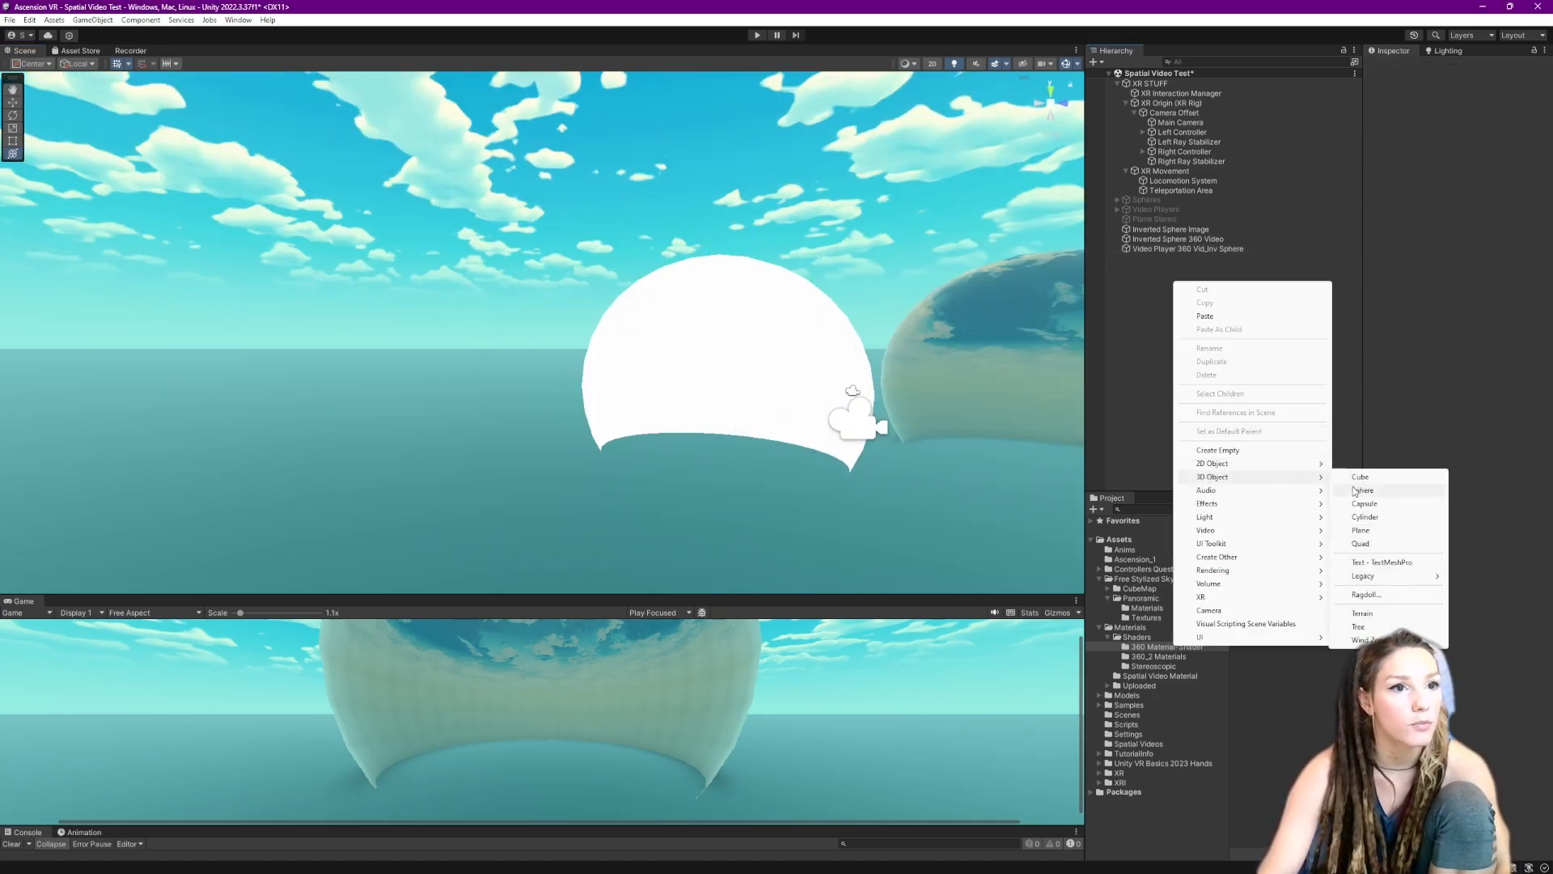
pyautogui.click(1385, 542)
pyautogui.write('Stereo Plane')
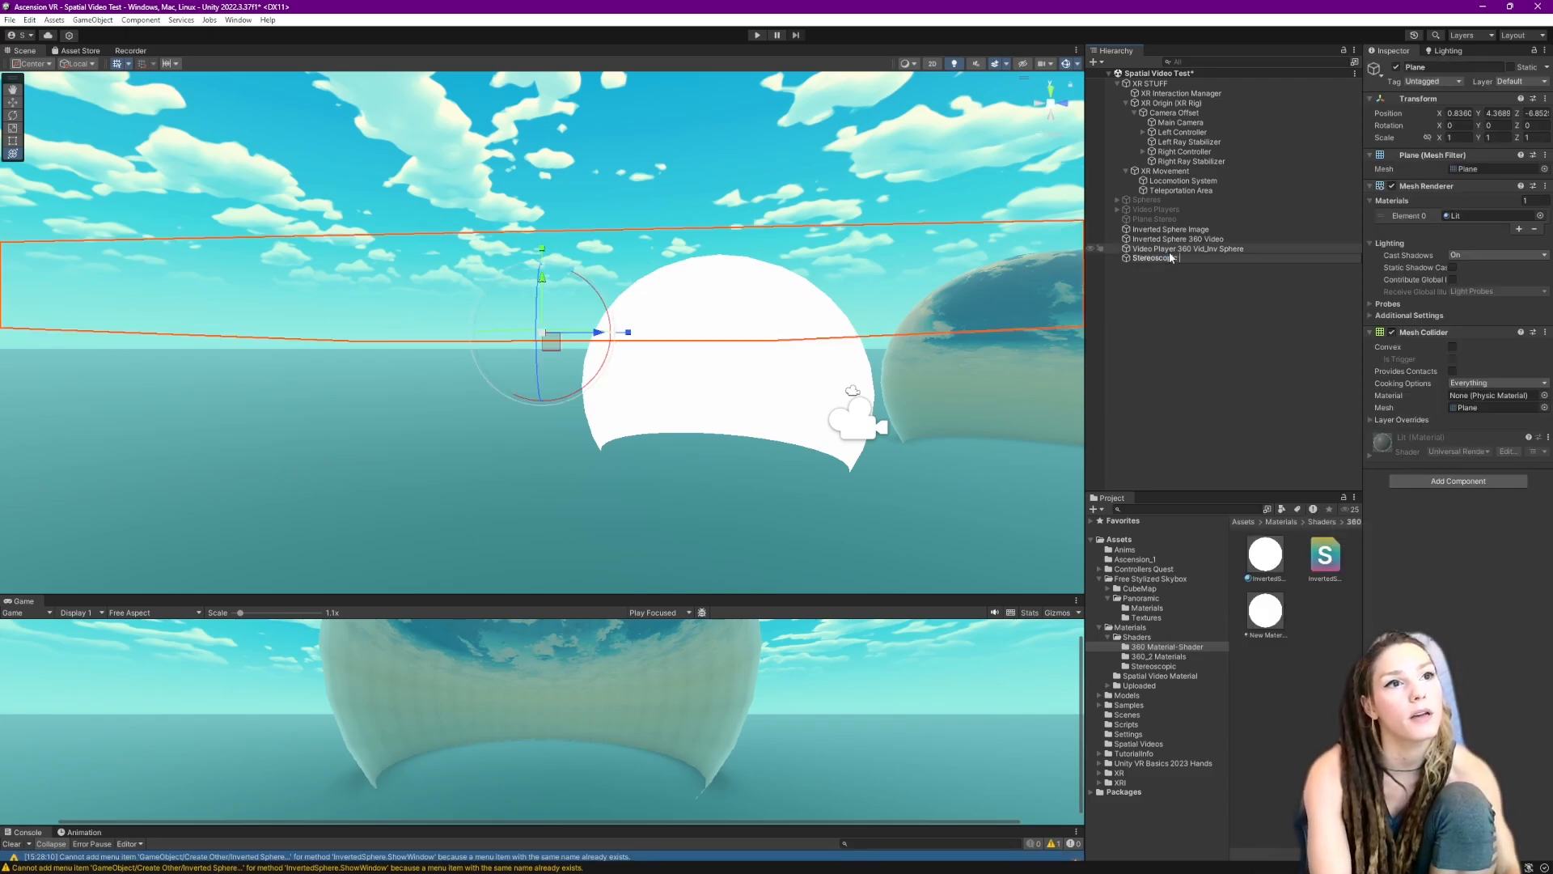
pyautogui.write('en')
pyautogui.press('Return')
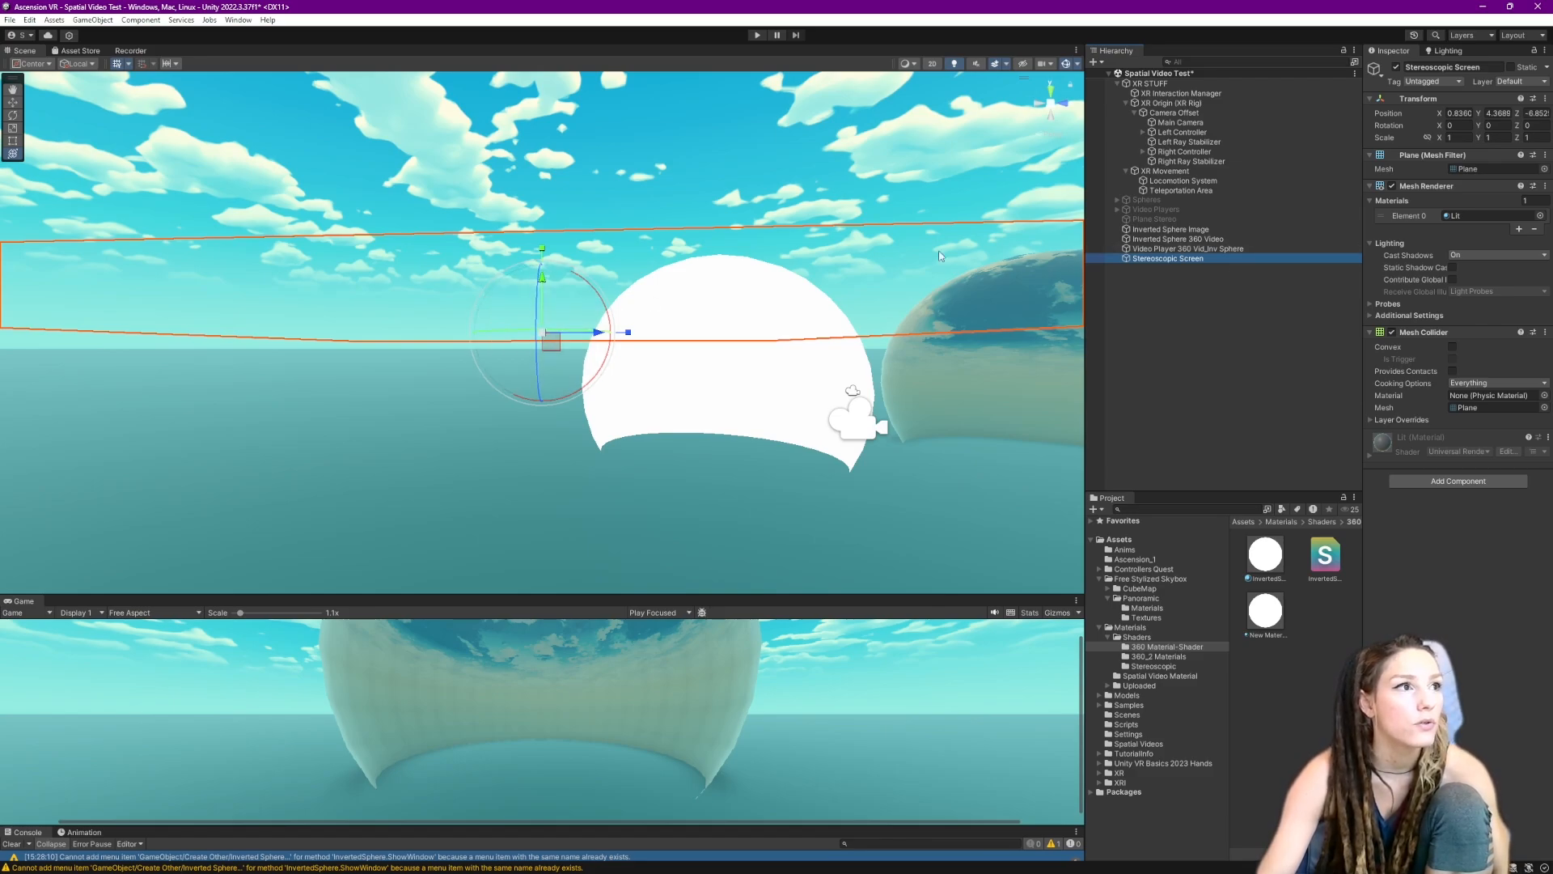
pyautogui.click(1468, 127)
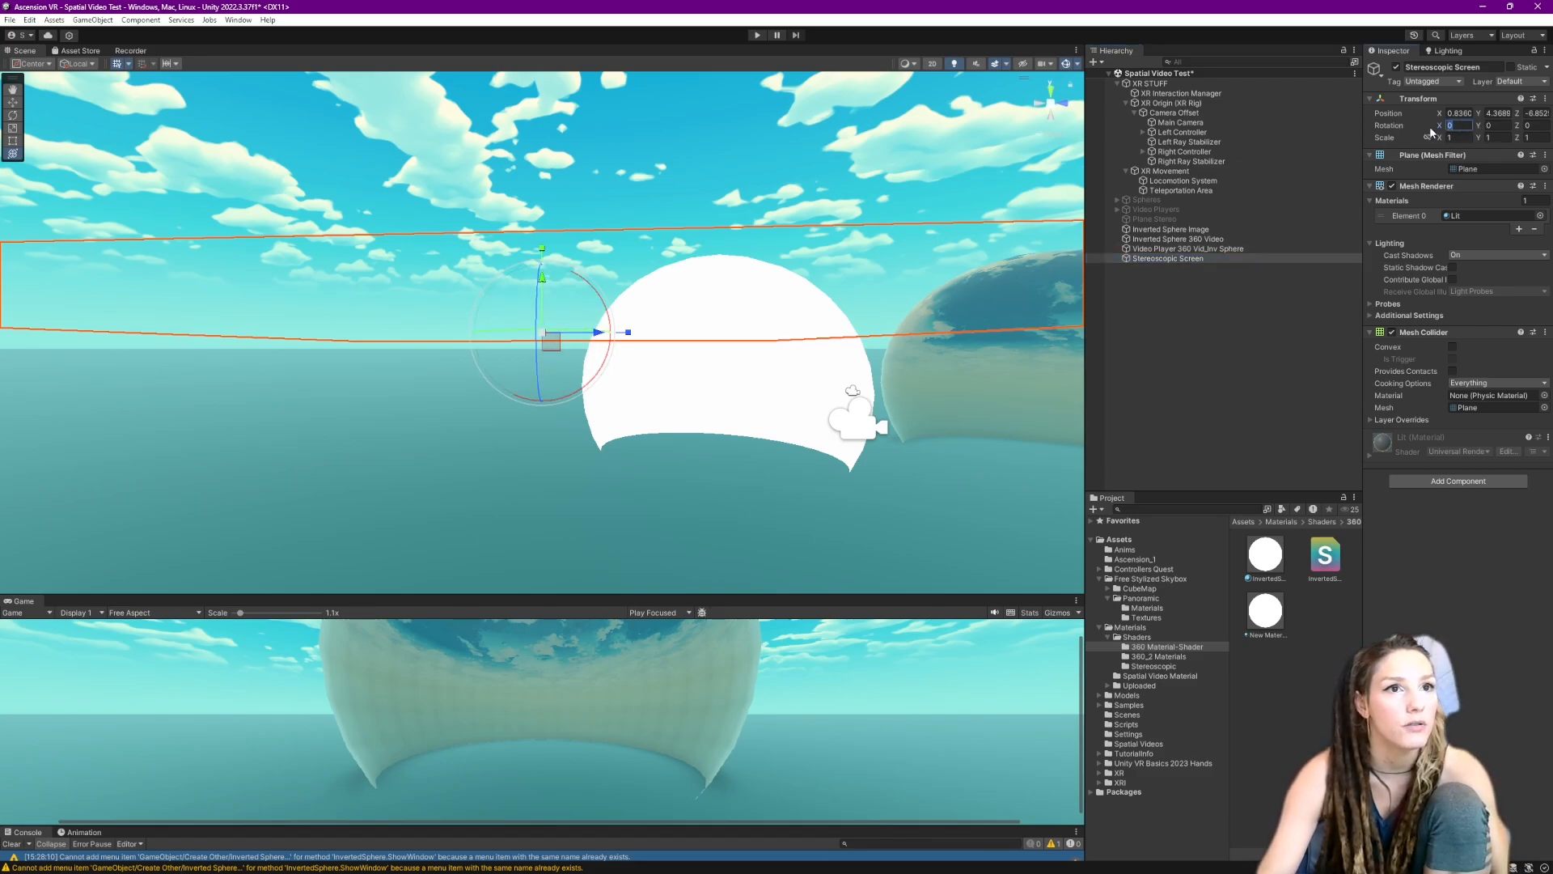
pyautogui.write('90')
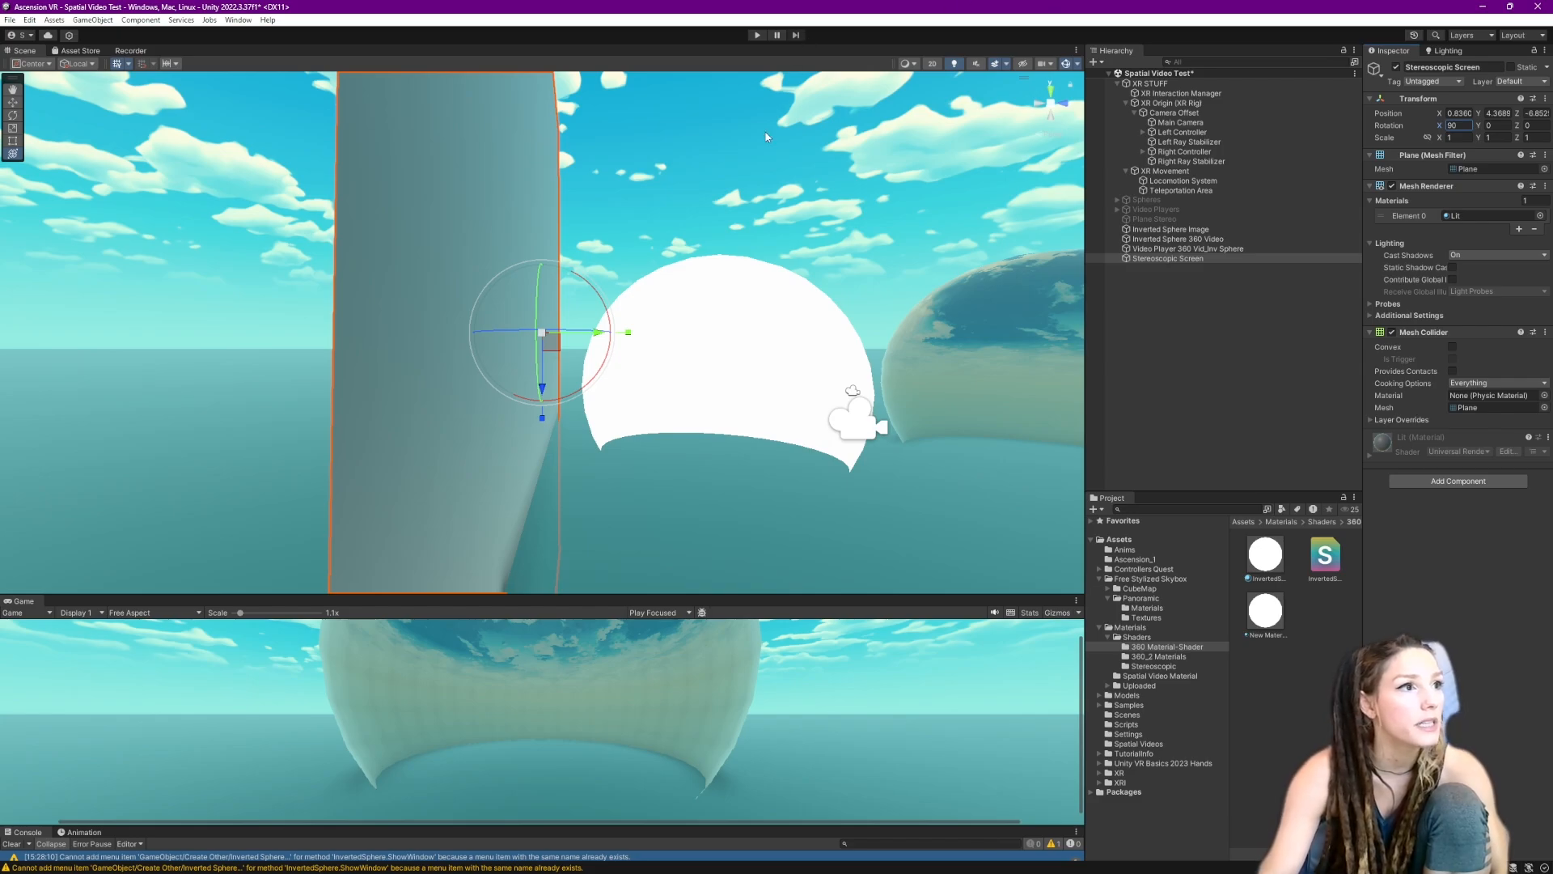
# - Rotate the Stereoscopic Screen plane to about -86 on Z and scale it down uniformly to about 0.33
pyautogui.moveTo(513, 331); pyautogui.dragTo(375, 347)
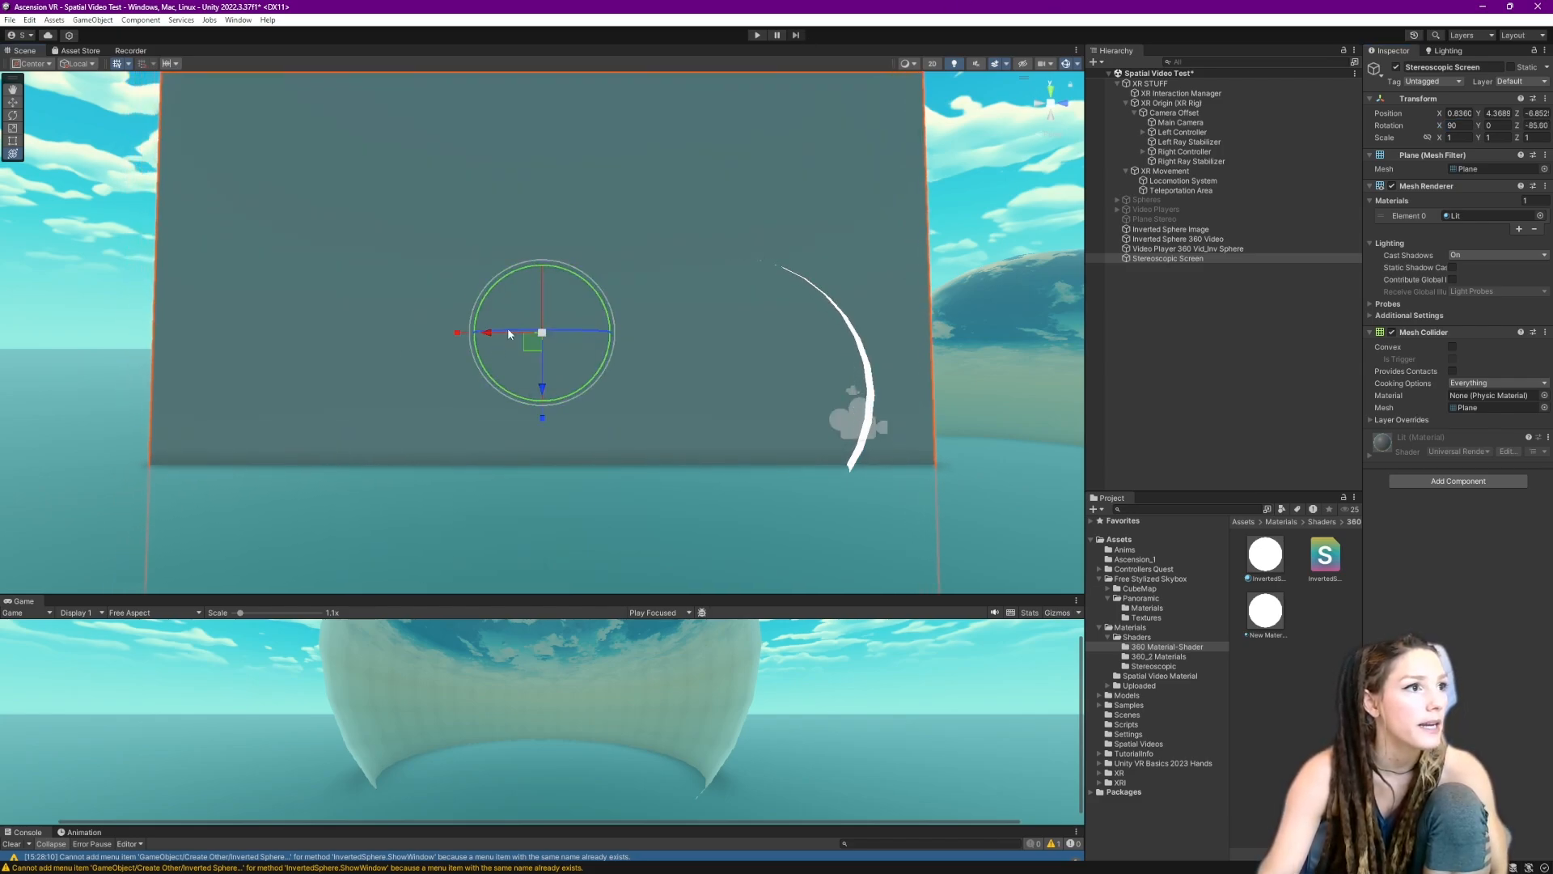
pyautogui.moveTo(542, 333); pyautogui.dragTo(480, 340)
pyautogui.press('e')
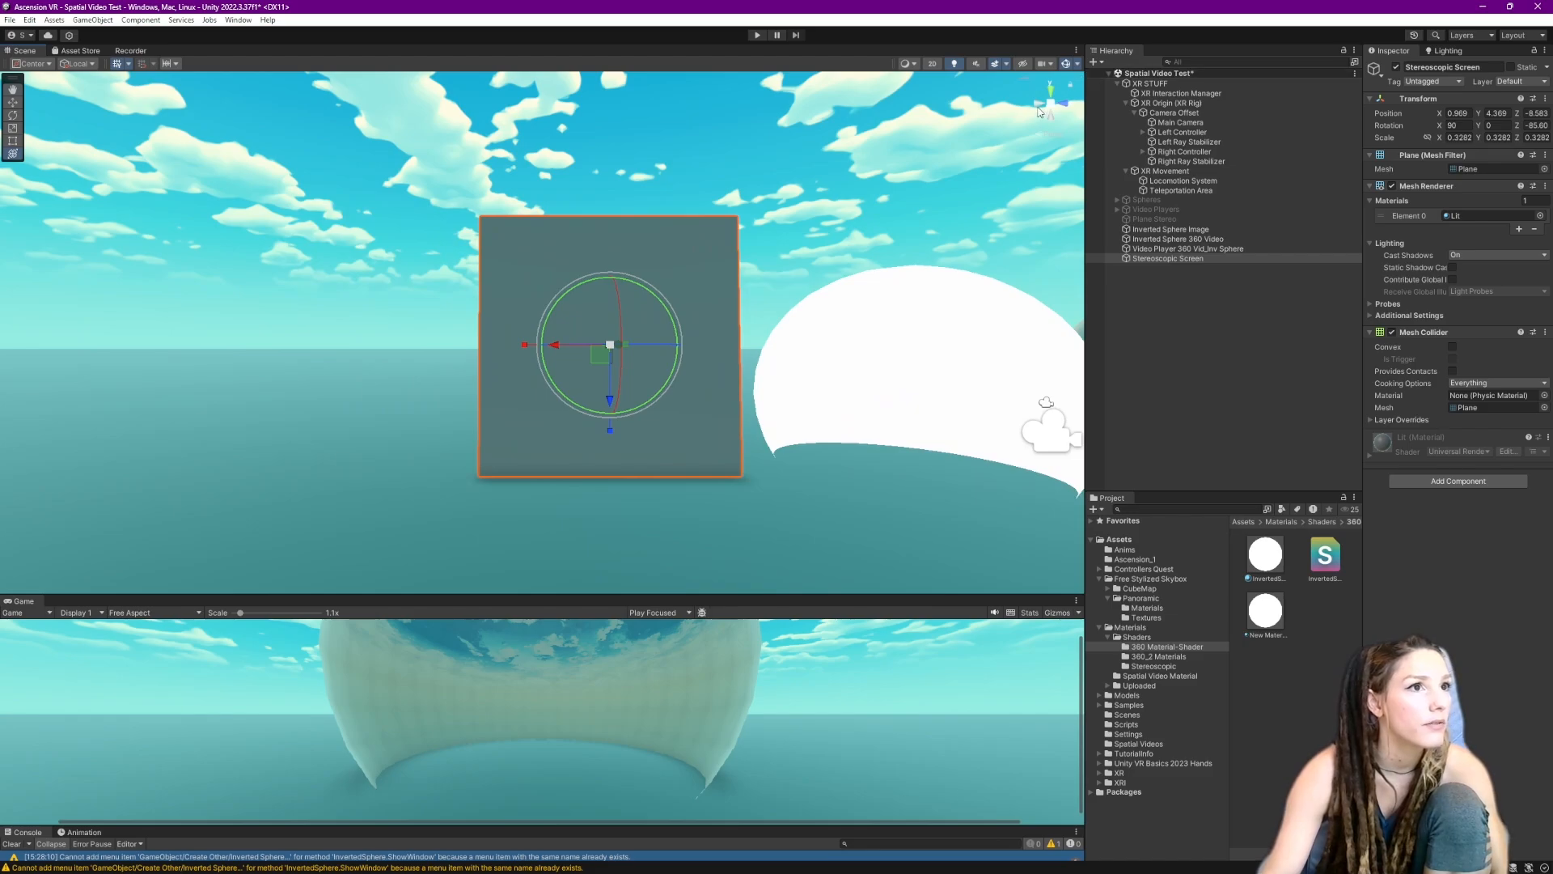
# - Move the Stereoscopic Screen plane sideways to about X 0.45 so it lines up with the inverted spheres
pyautogui.click(1040, 111)
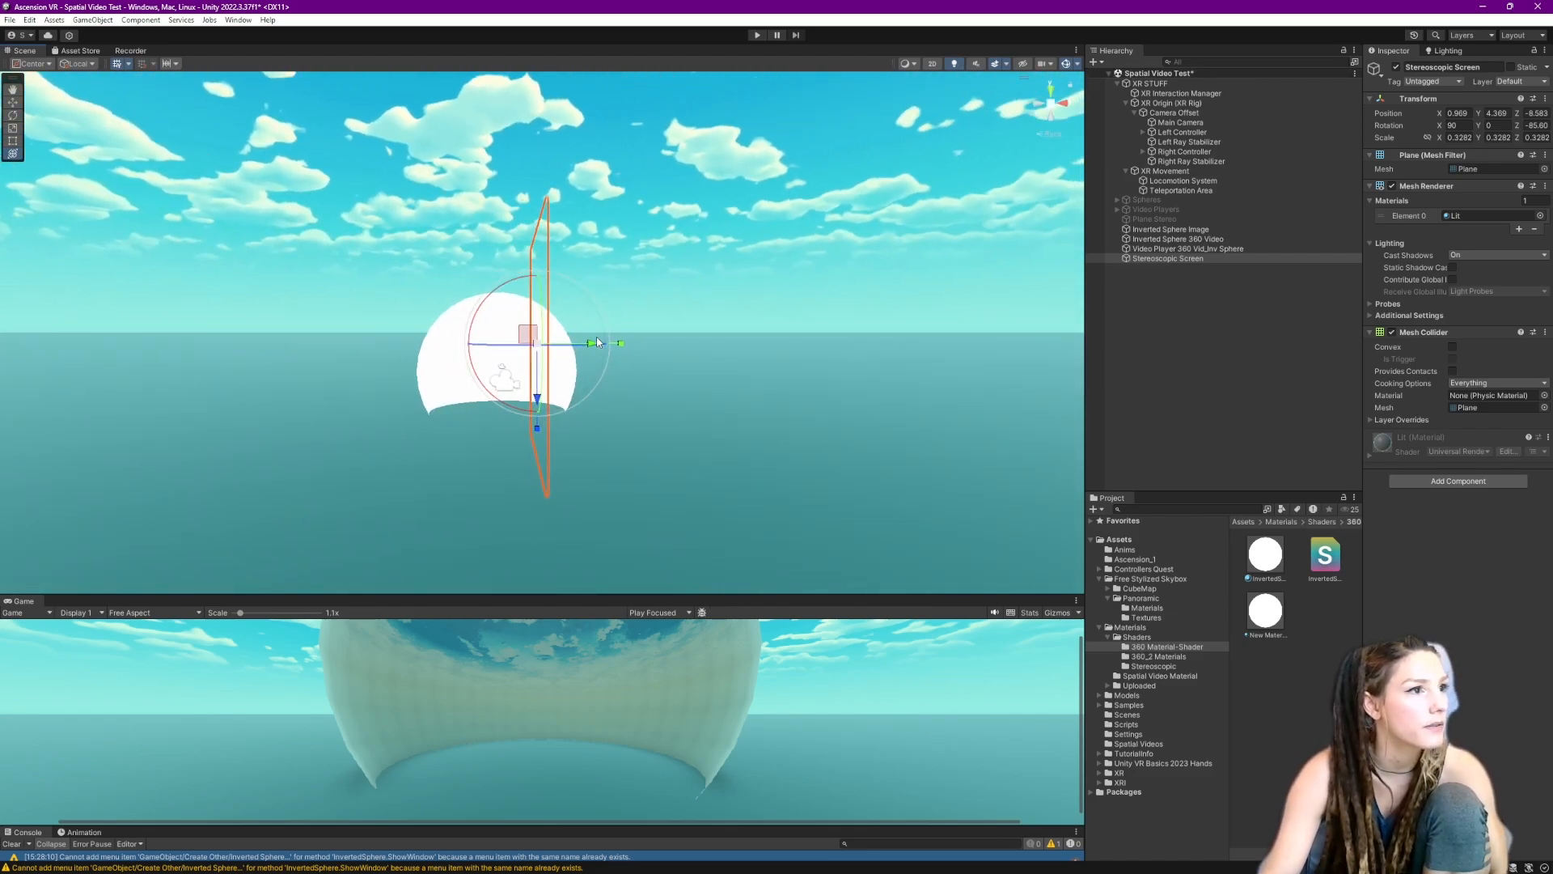
pyautogui.moveTo(597, 342); pyautogui.dragTo(562, 371)
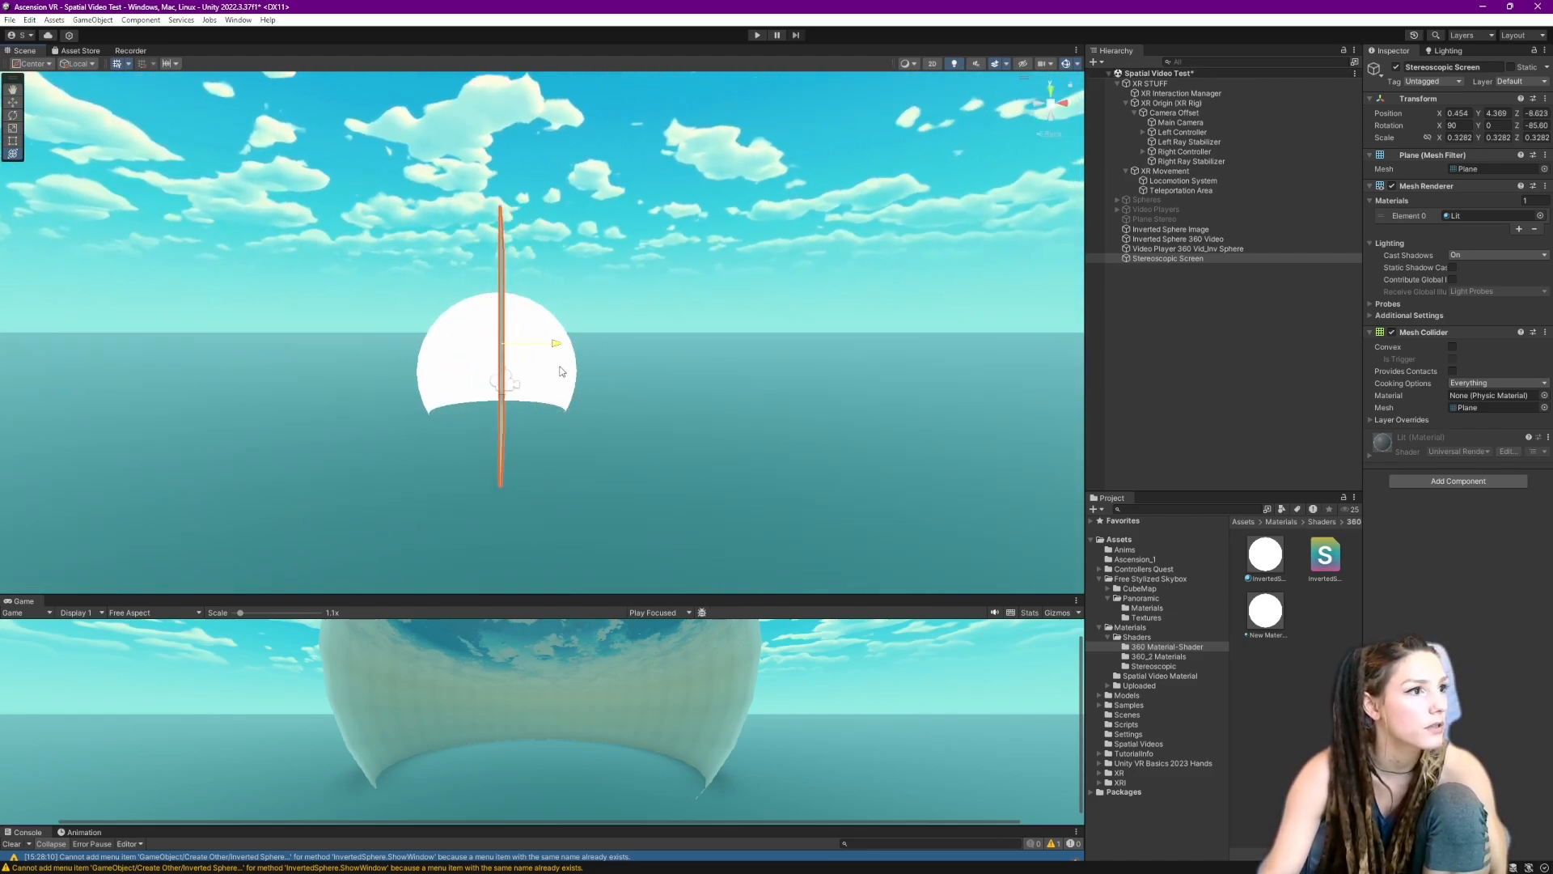
pyautogui.press('e')
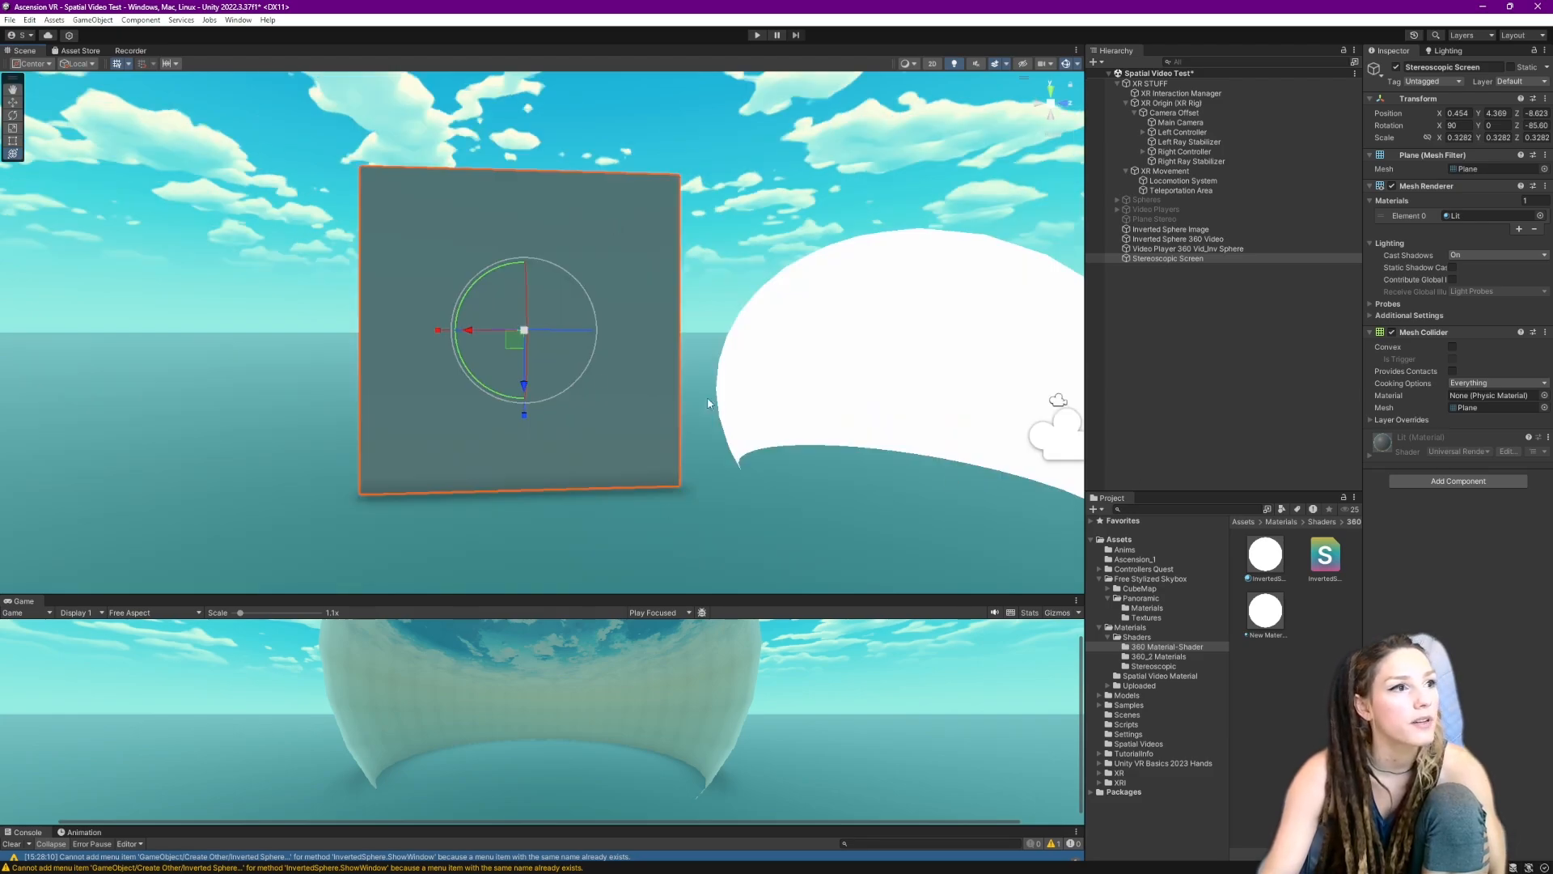
pyautogui.click(707, 396)
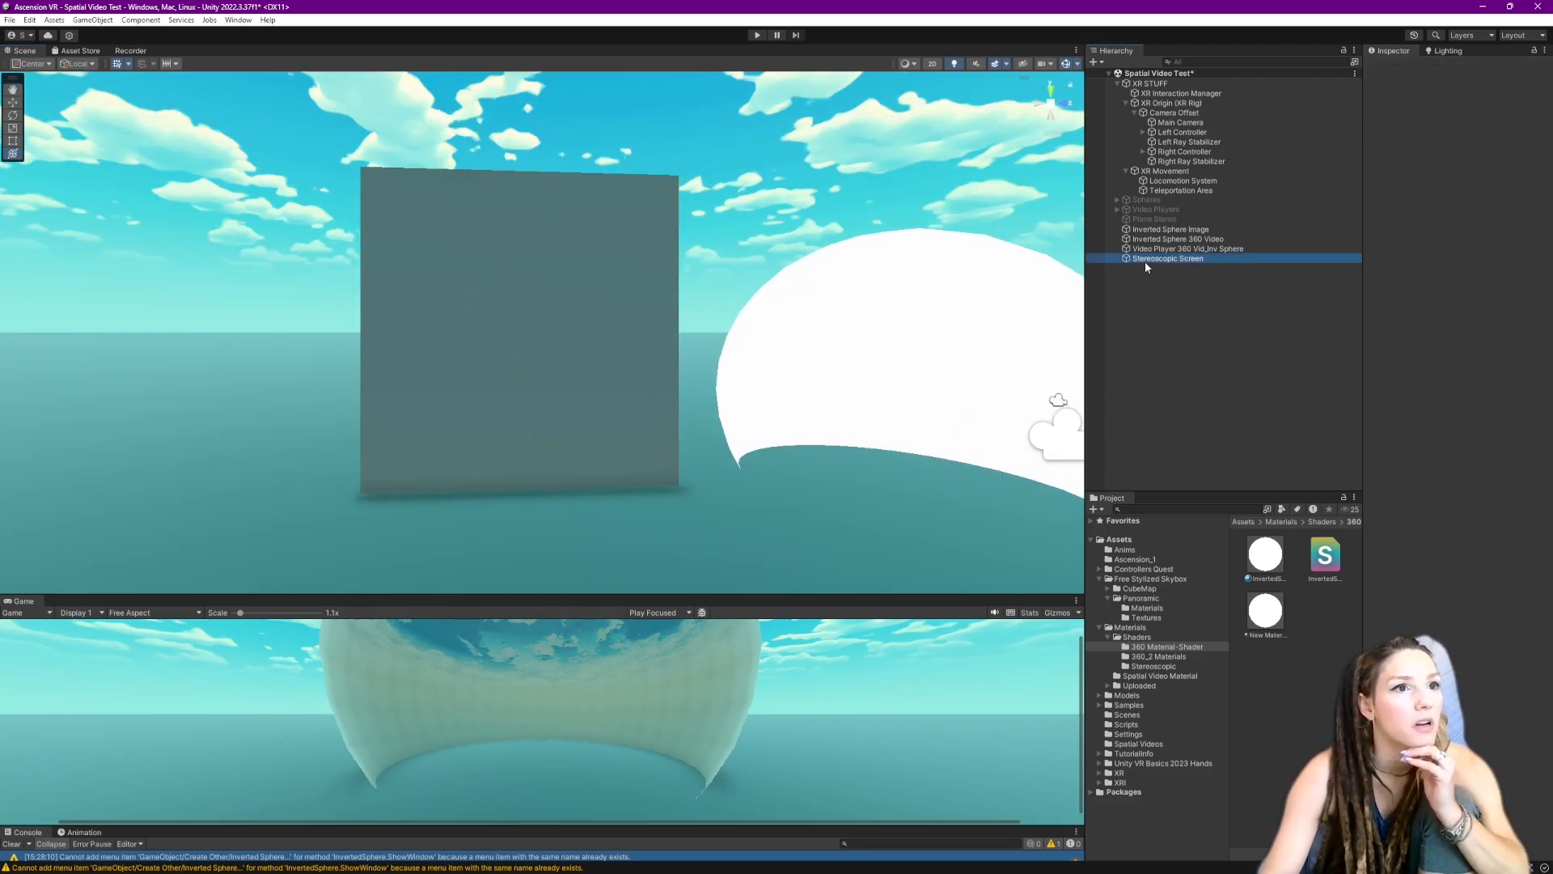
pyautogui.click(1147, 259)
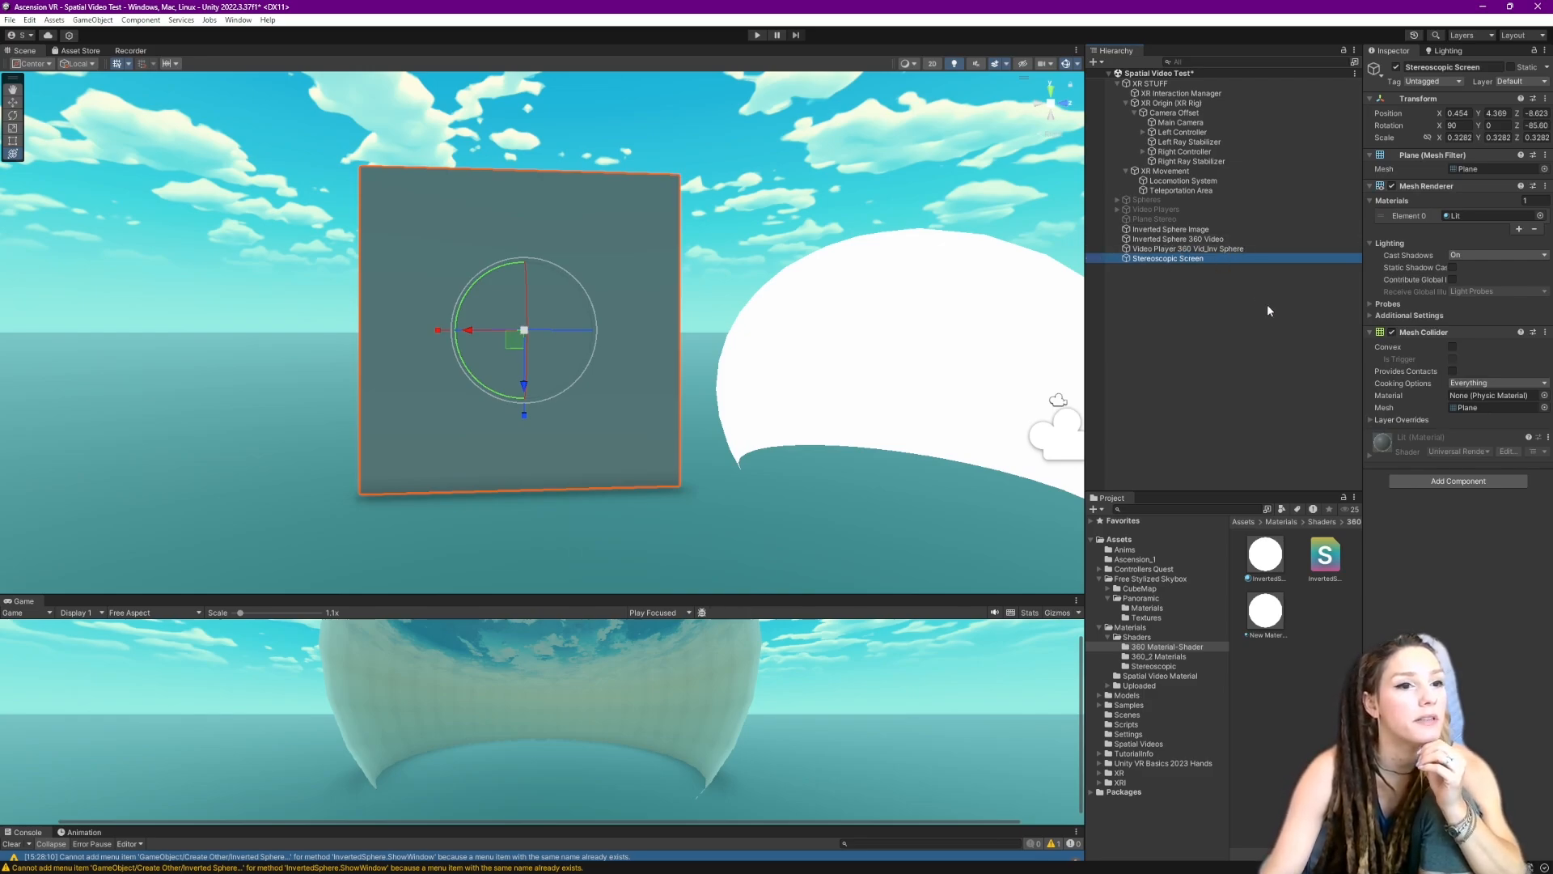
# - Open the Stereoscopic folder within Materials/Shaders and look at the available shader creation options
pyautogui.click(1136, 637)
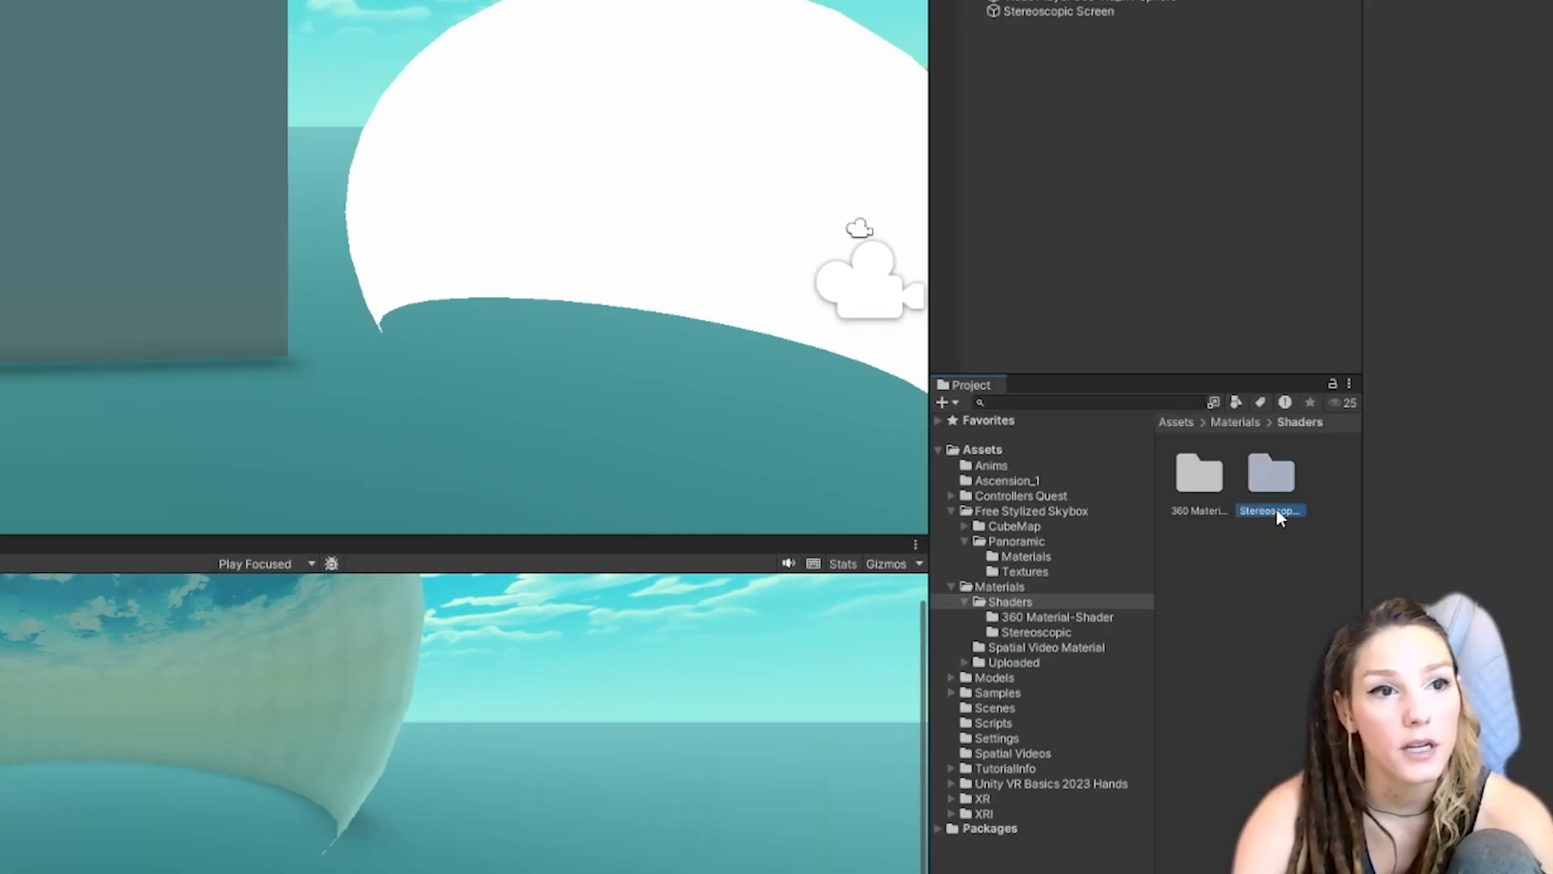
pyautogui.doubleClick(1271, 477)
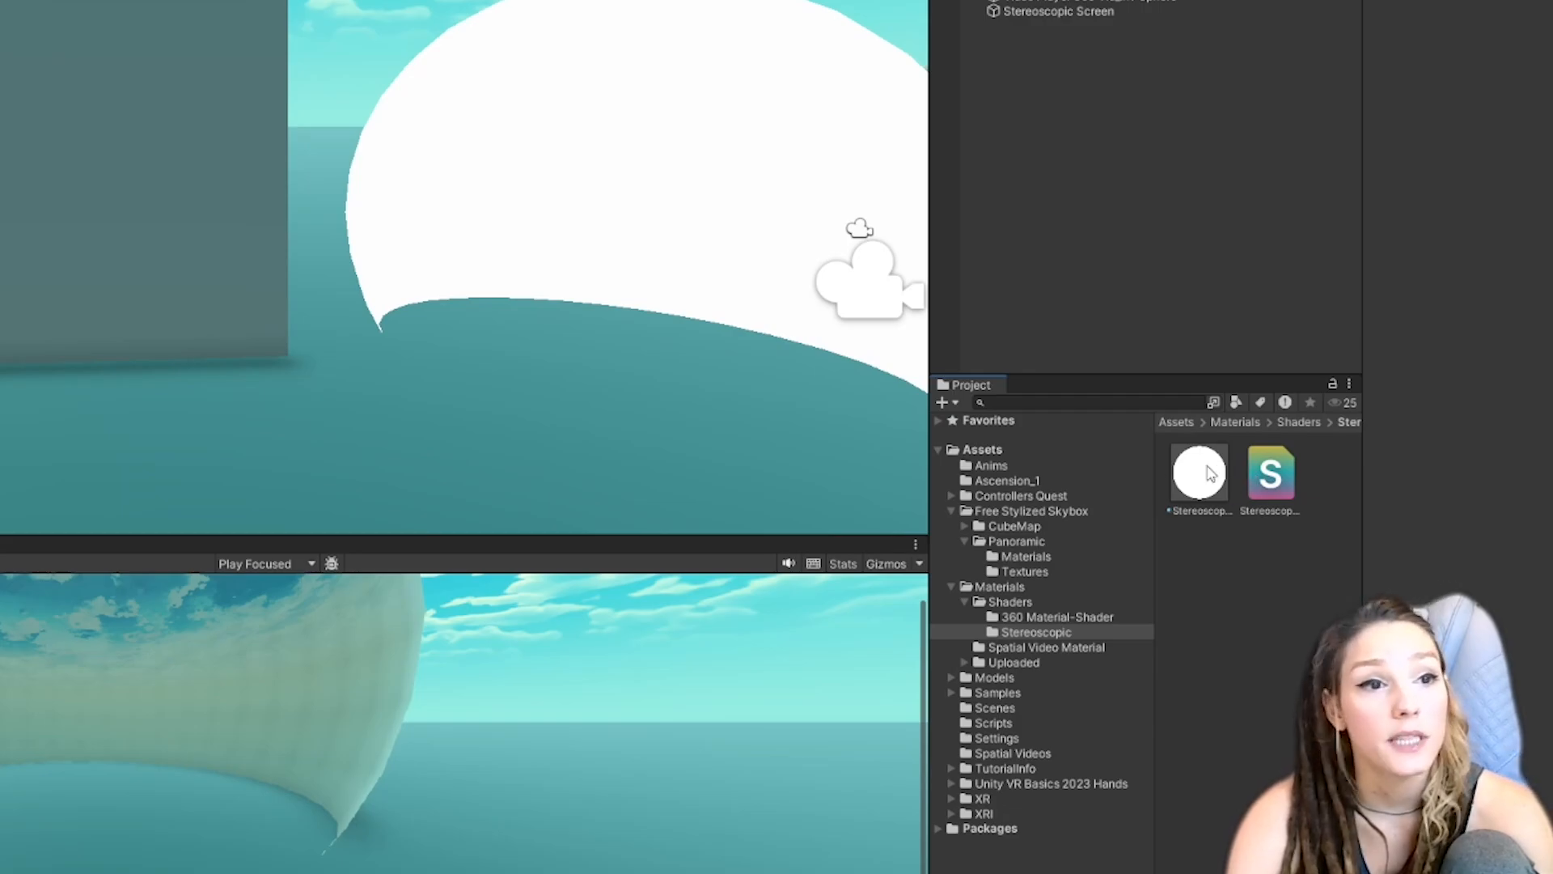
pyautogui.rightClick(1260, 590)
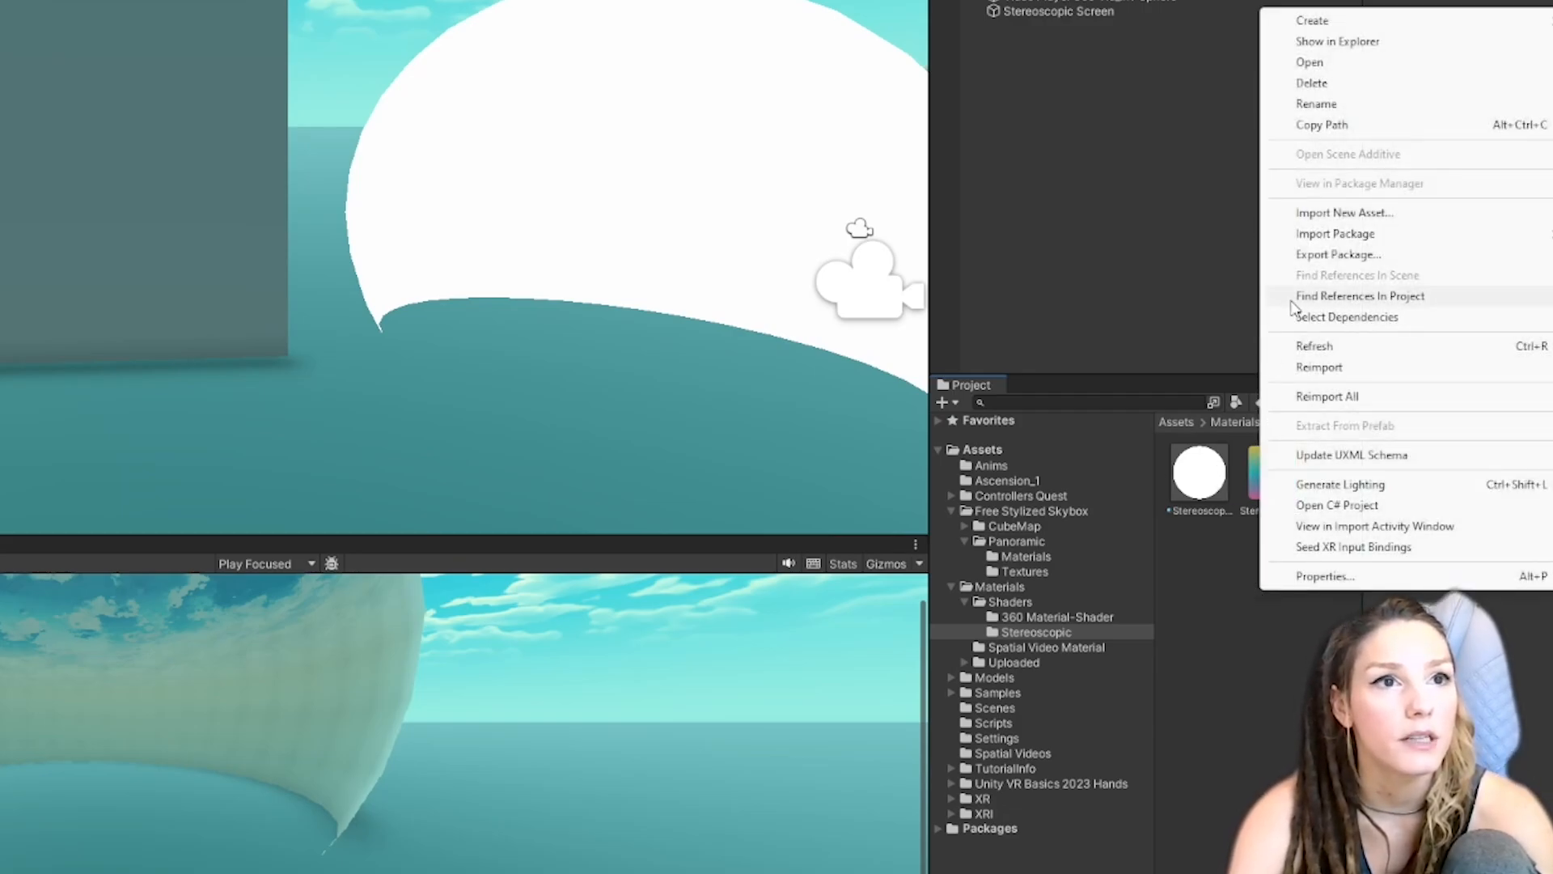
pyautogui.moveTo(1336, 24)
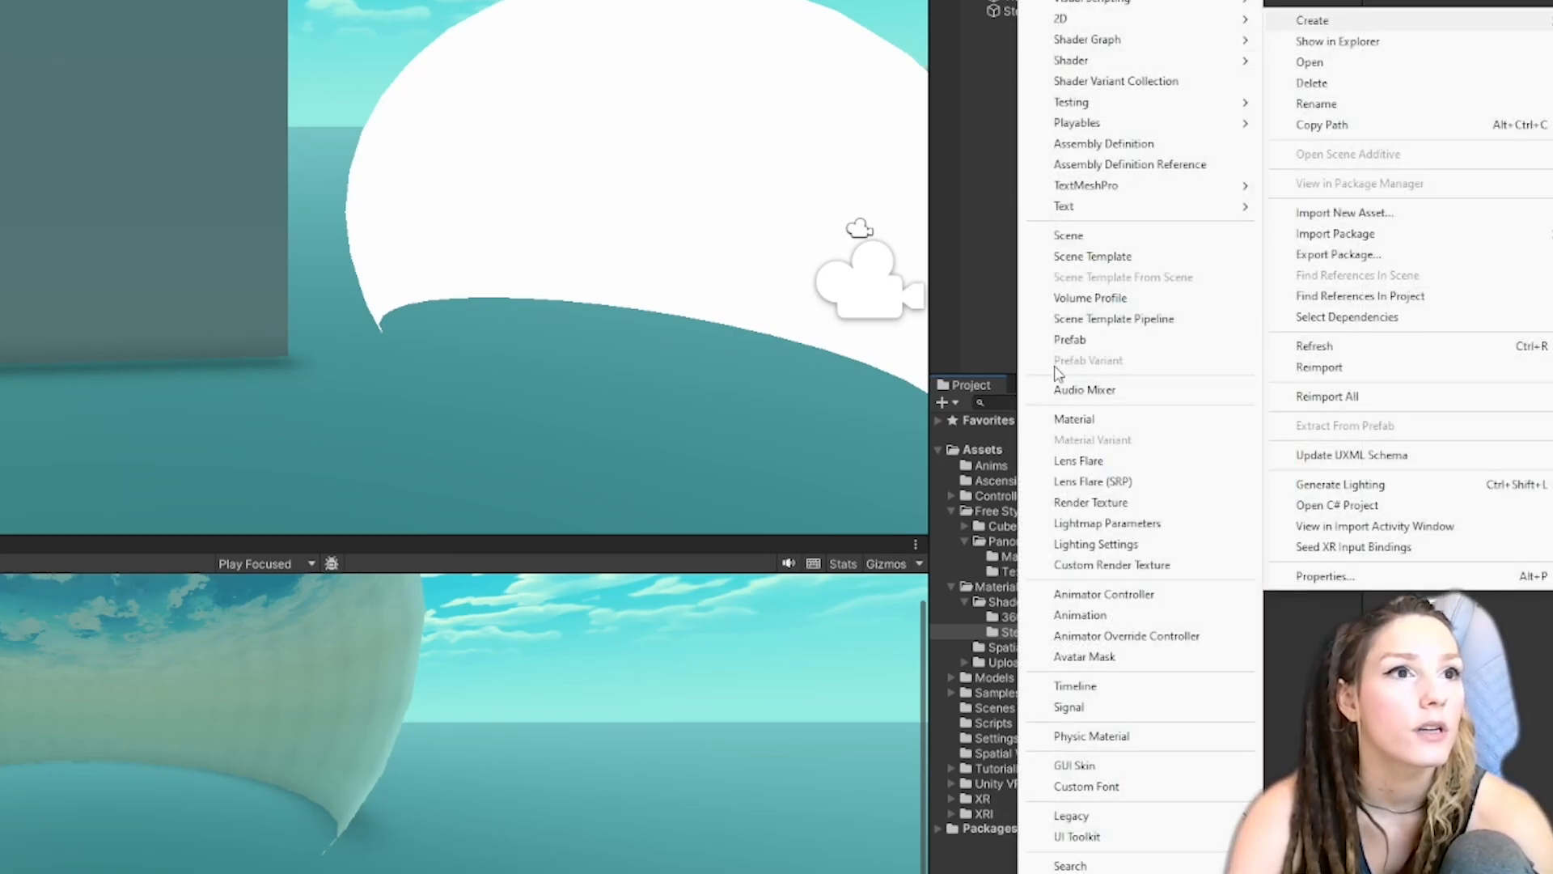
pyautogui.moveTo(1080, 59)
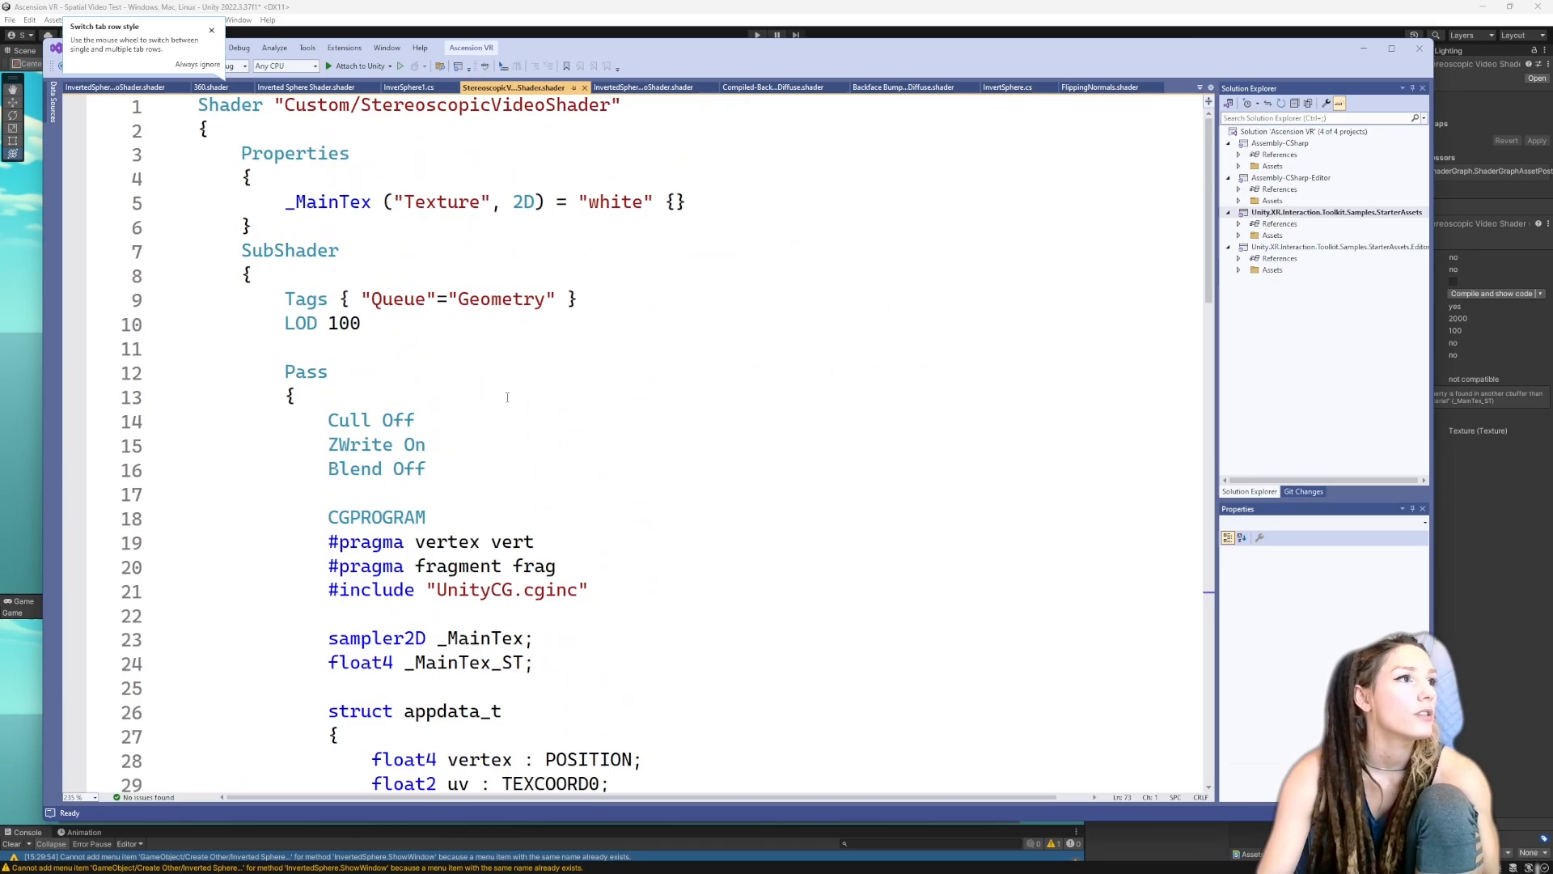
# - Examine the Custom/StereoscopicVideoShader code, highlighting the shader's name, and close the code editor
pyautogui.moveTo(393, 106); pyautogui.dragTo(617, 108)
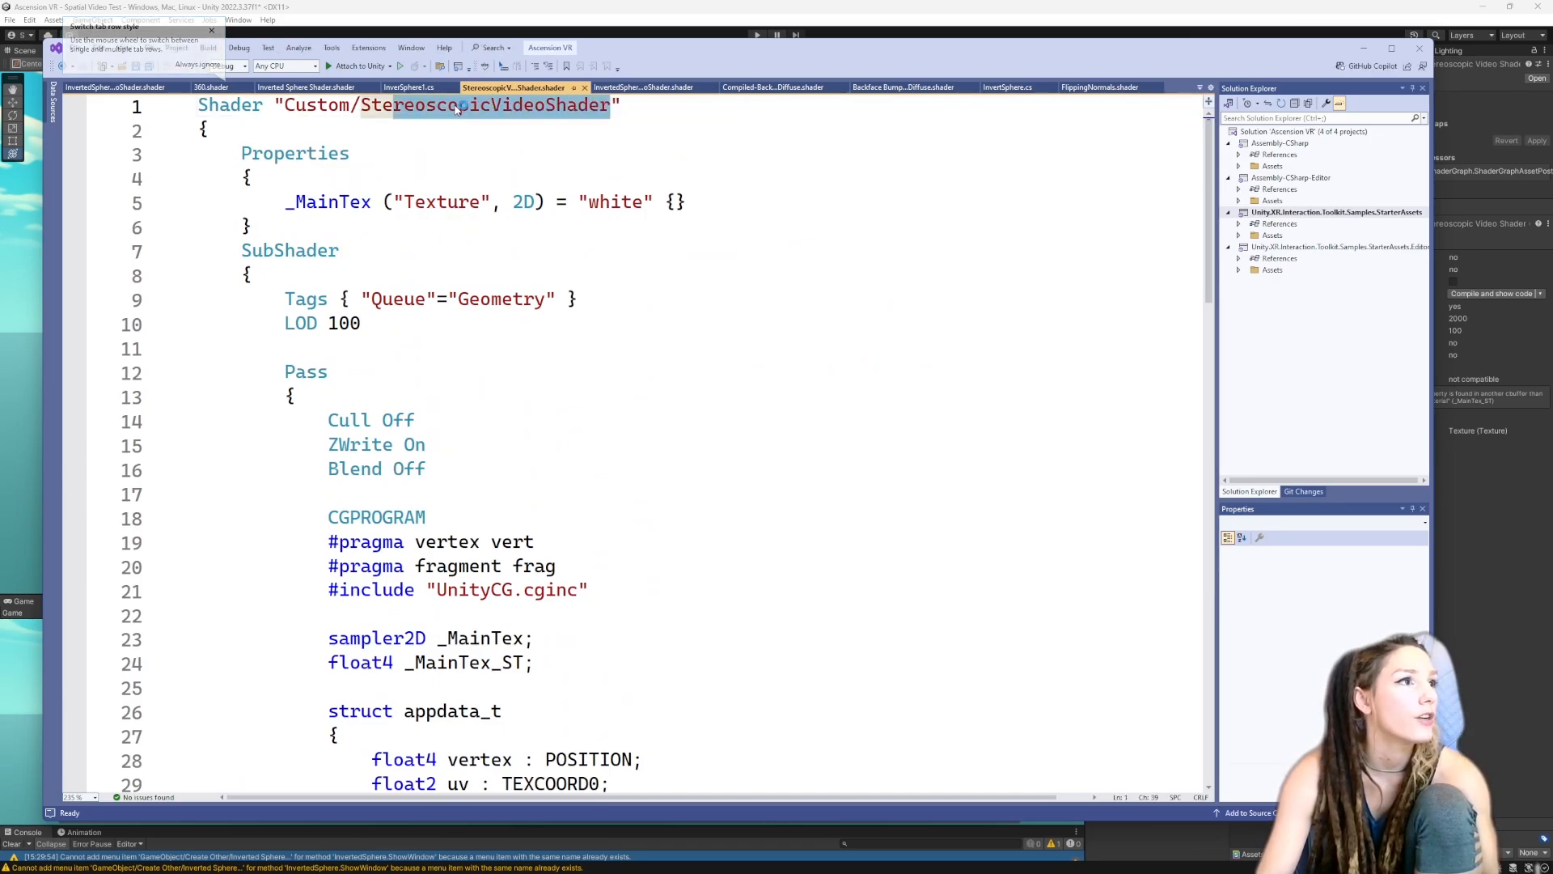
pyautogui.moveTo(361, 107); pyautogui.dragTo(620, 108)
pyautogui.click(617, 111)
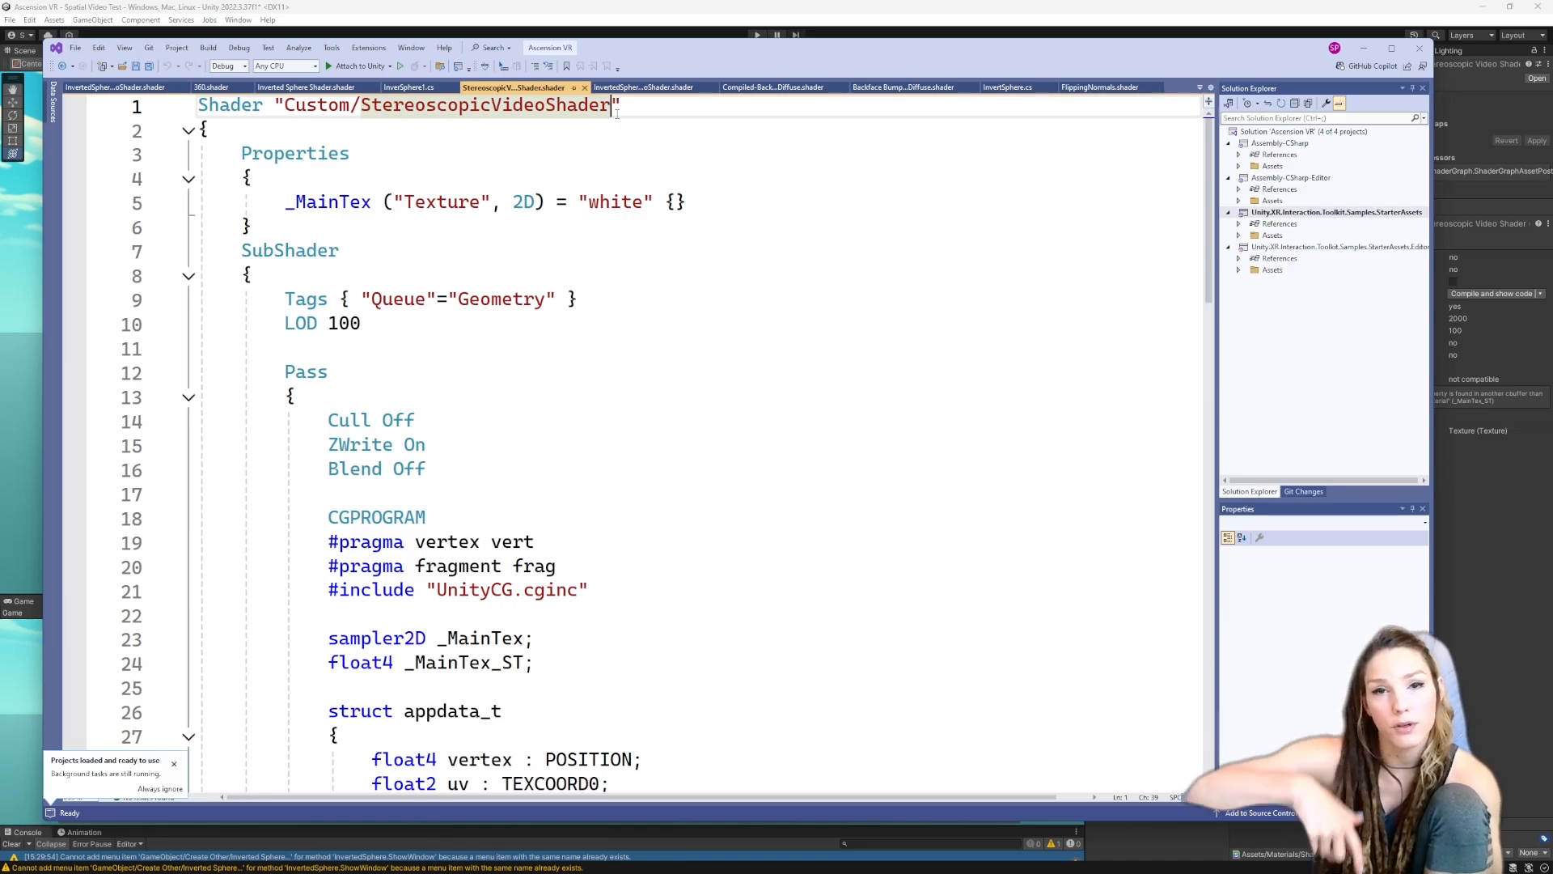
pyautogui.click(547, 442)
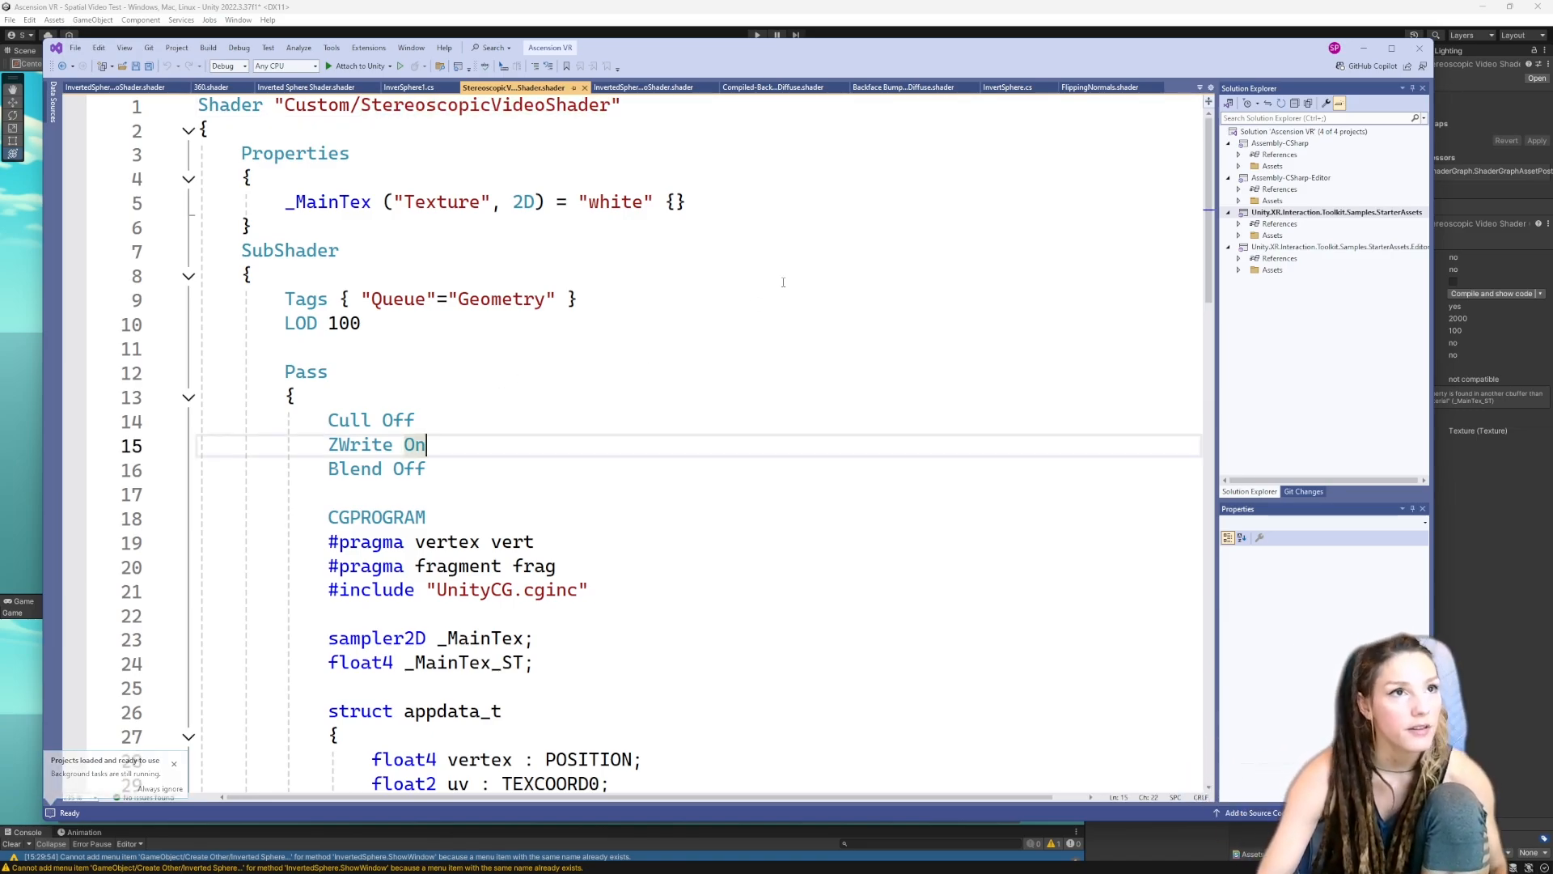
pyautogui.click(1421, 48)
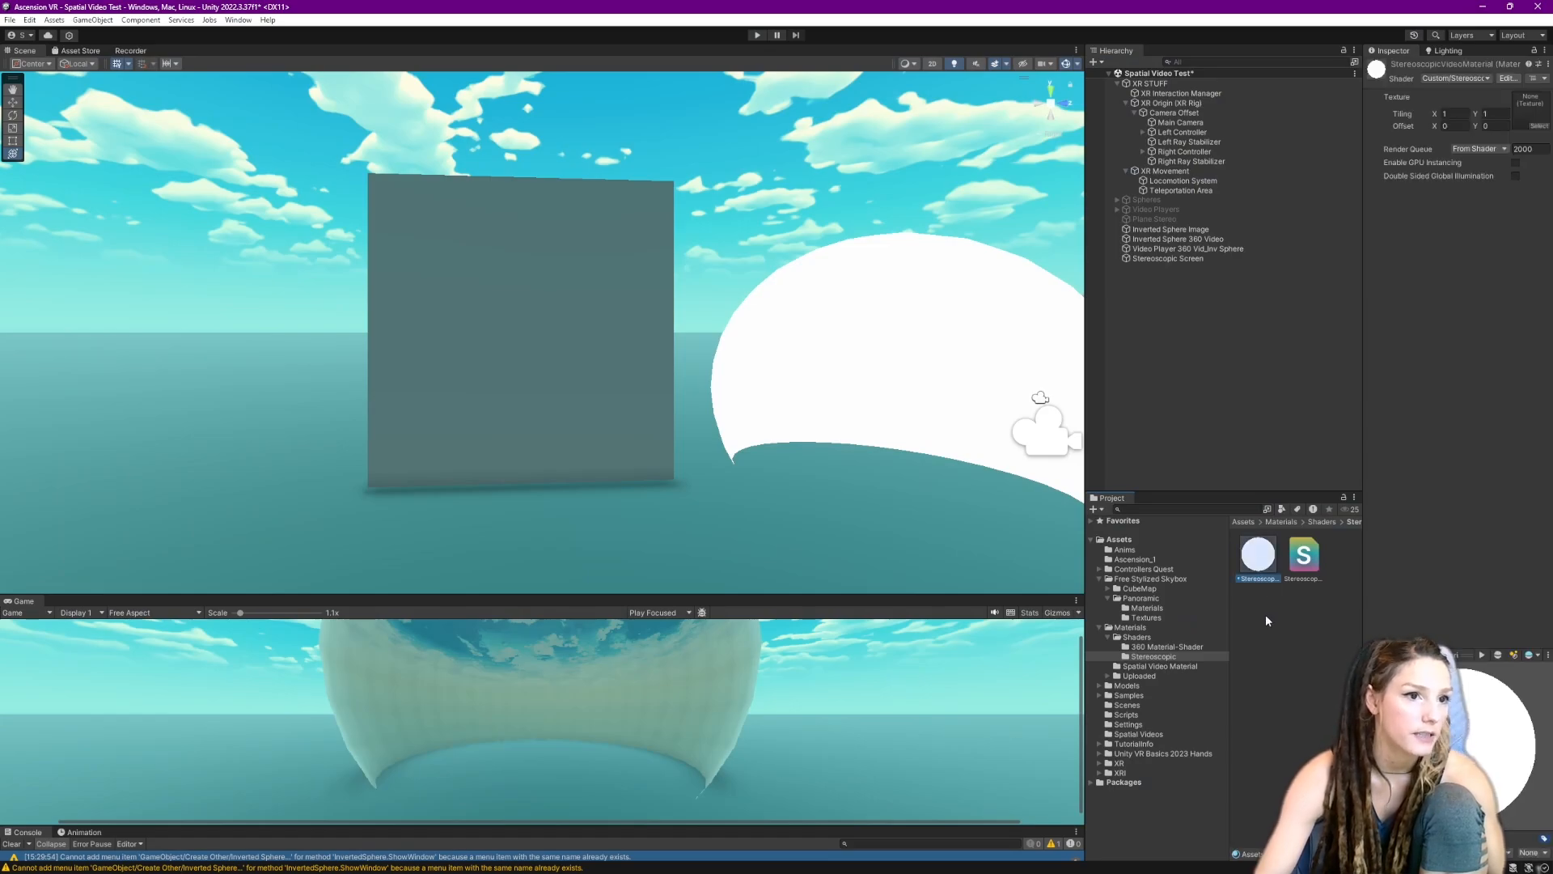
pyautogui.rightClick(1264, 618)
pyautogui.moveTo(1298, 257)
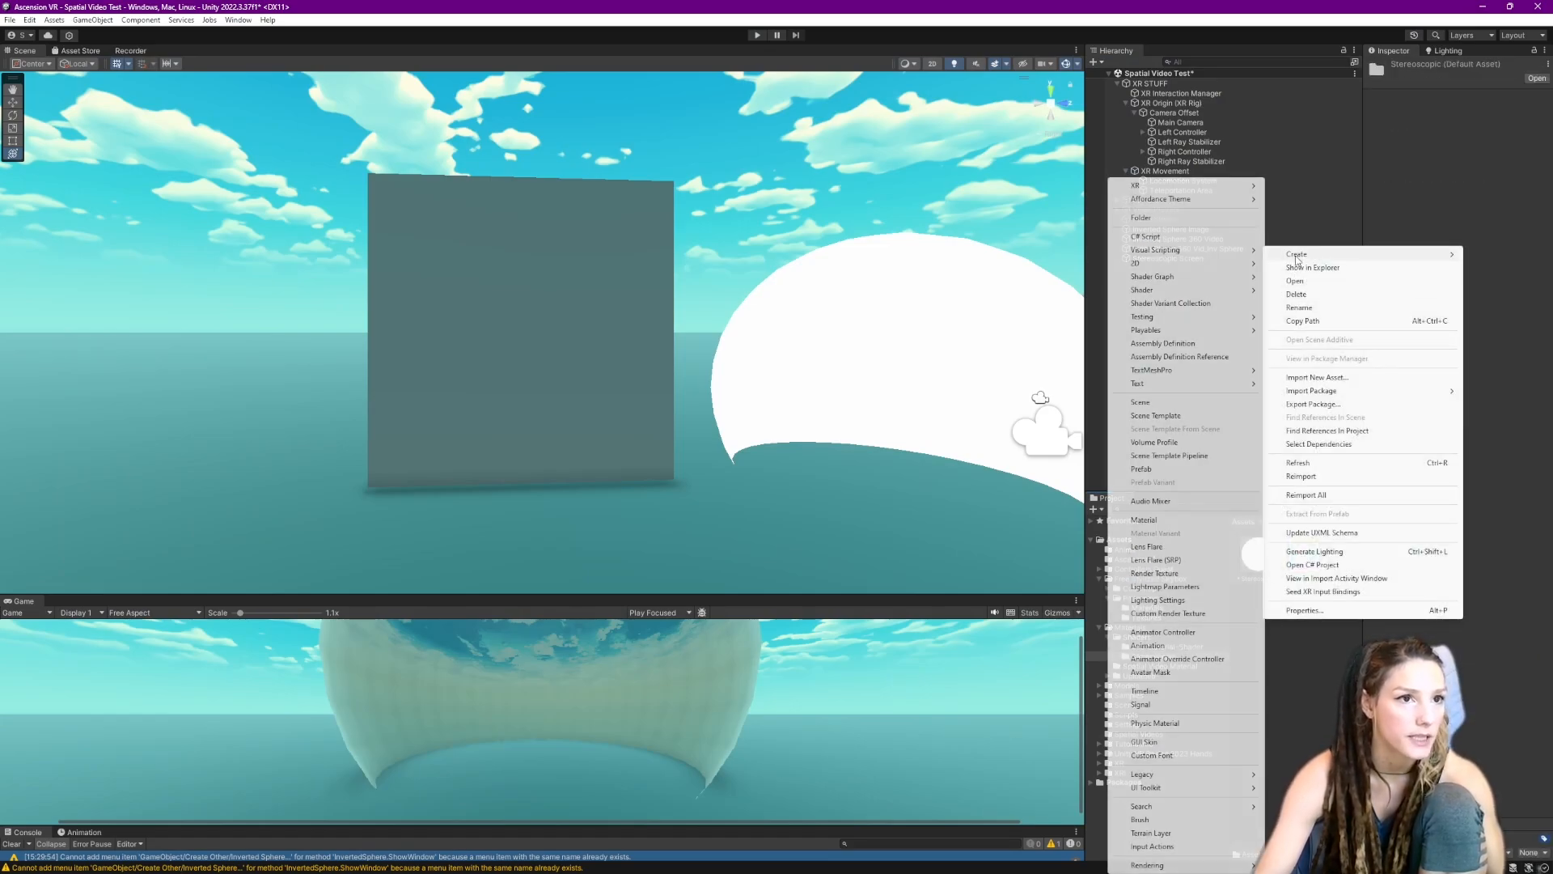
pyautogui.click(1143, 519)
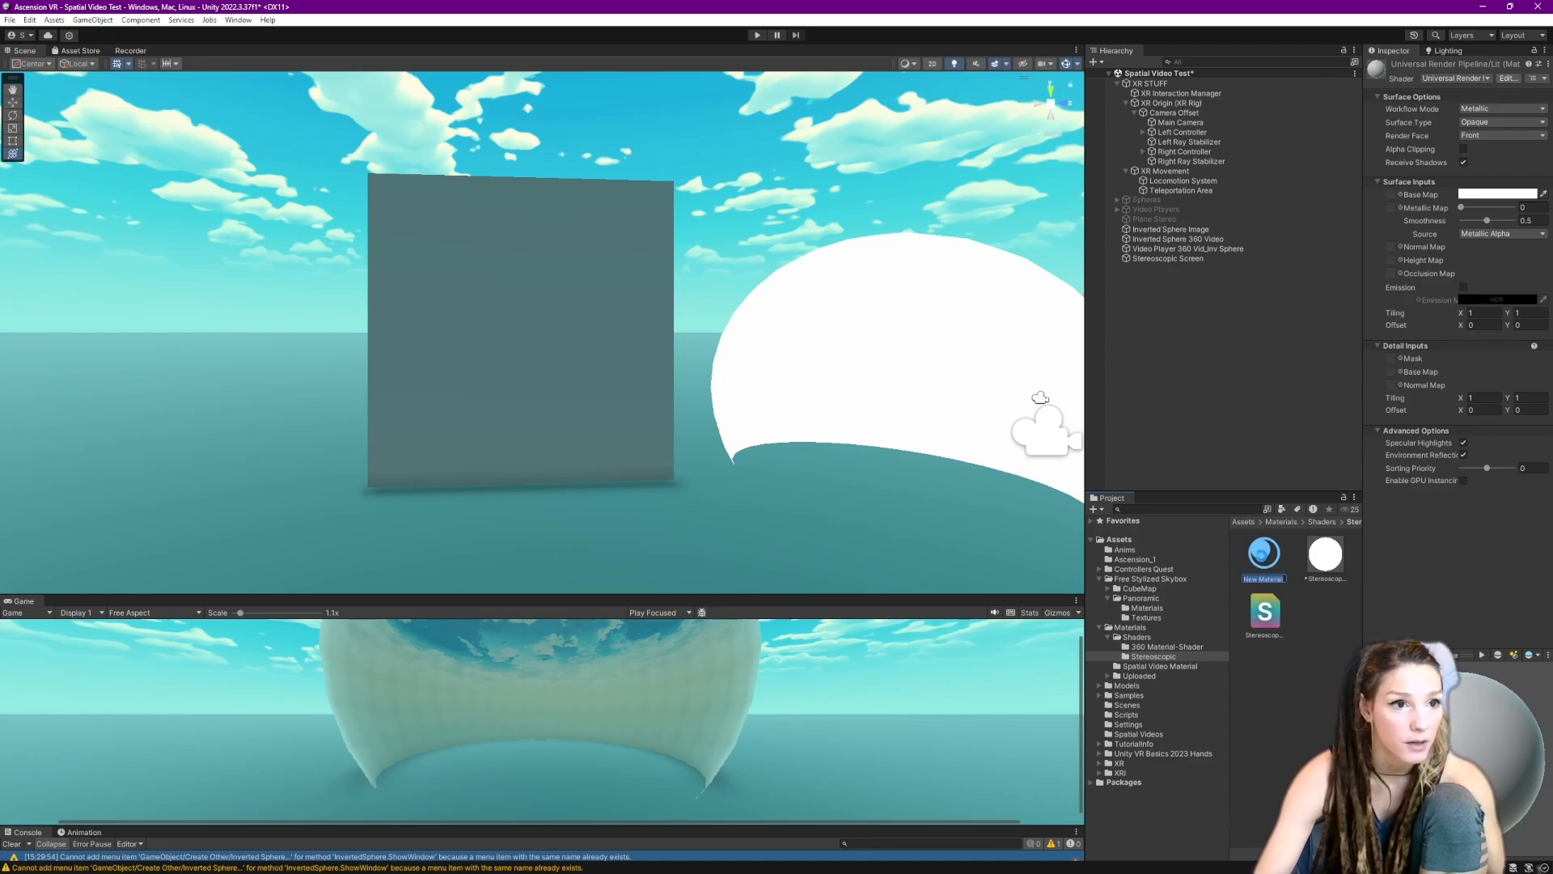
pyautogui.click(1263, 559)
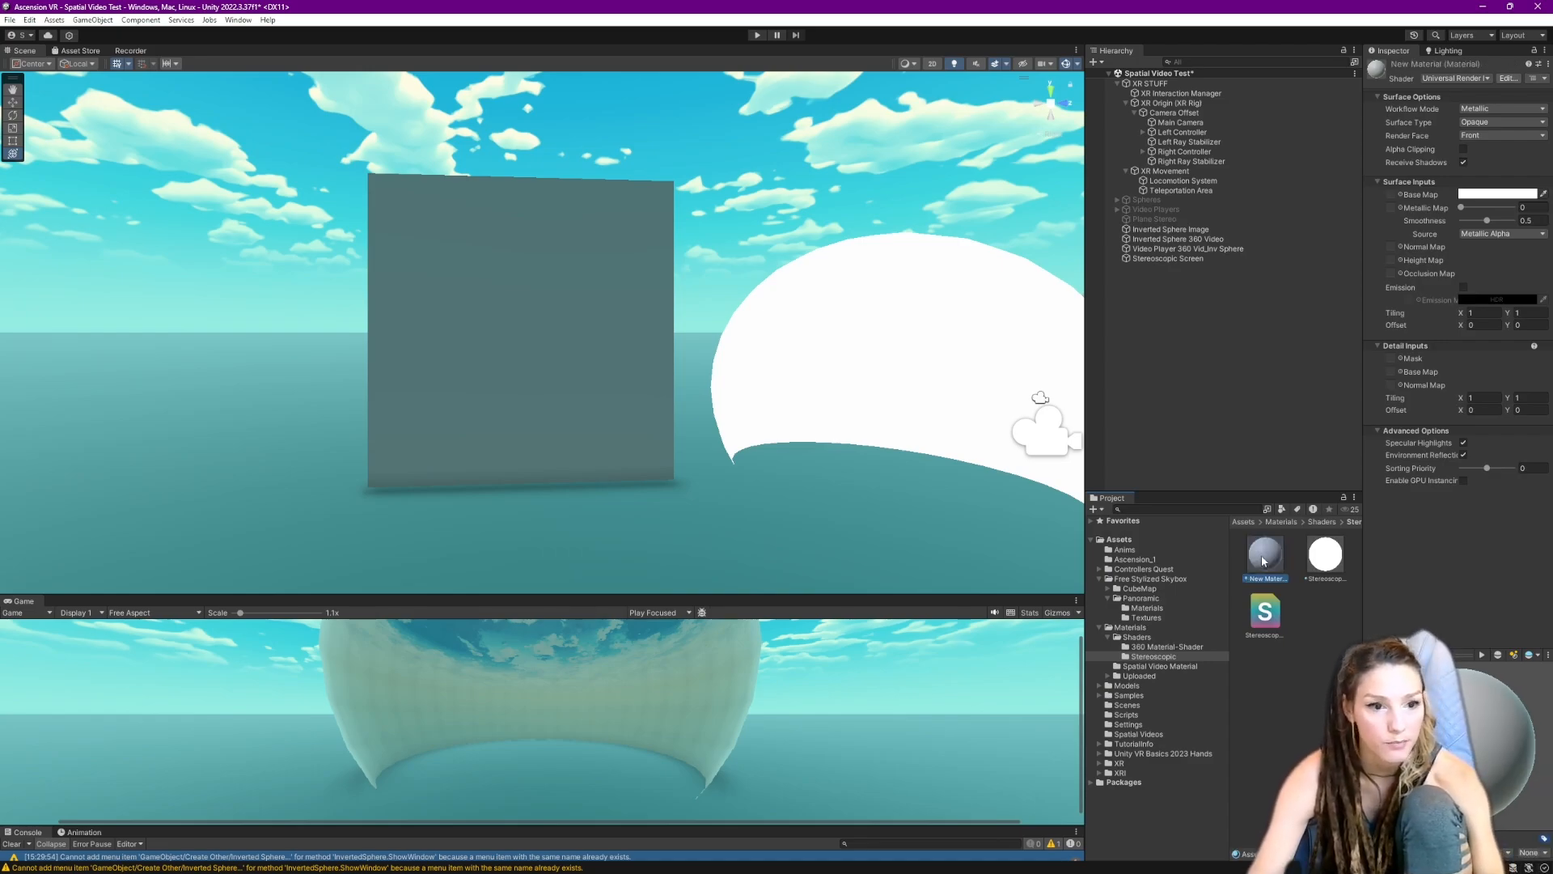
pyautogui.press('Delete')
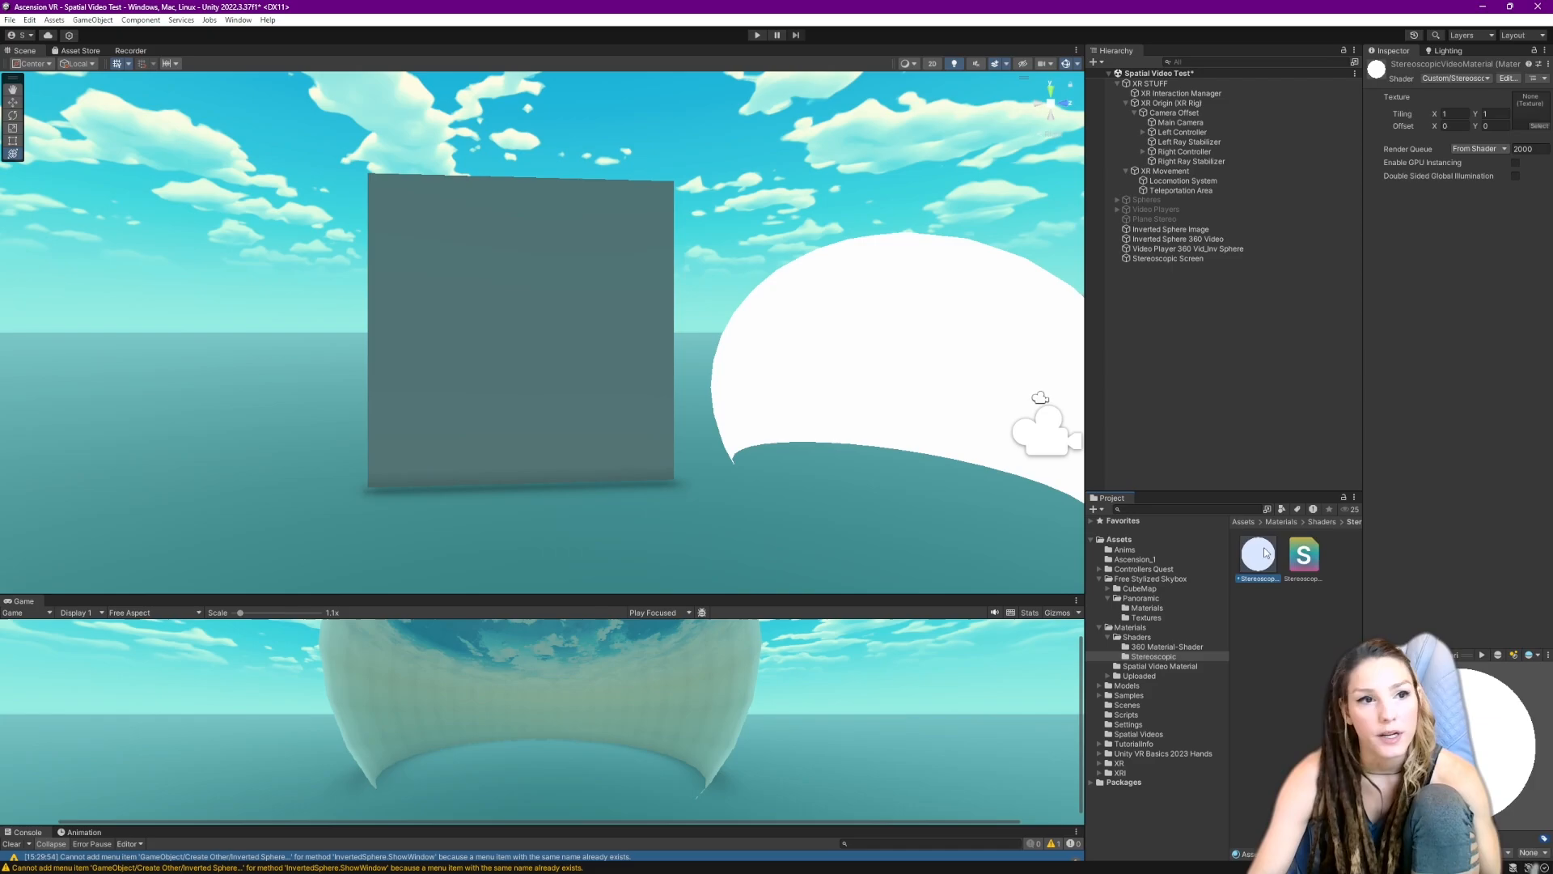
# - Apply StereoscopicVideoMaterial to the Stereoscopic Screen plane and inspect the plane in the scene
pyautogui.click(1306, 556)
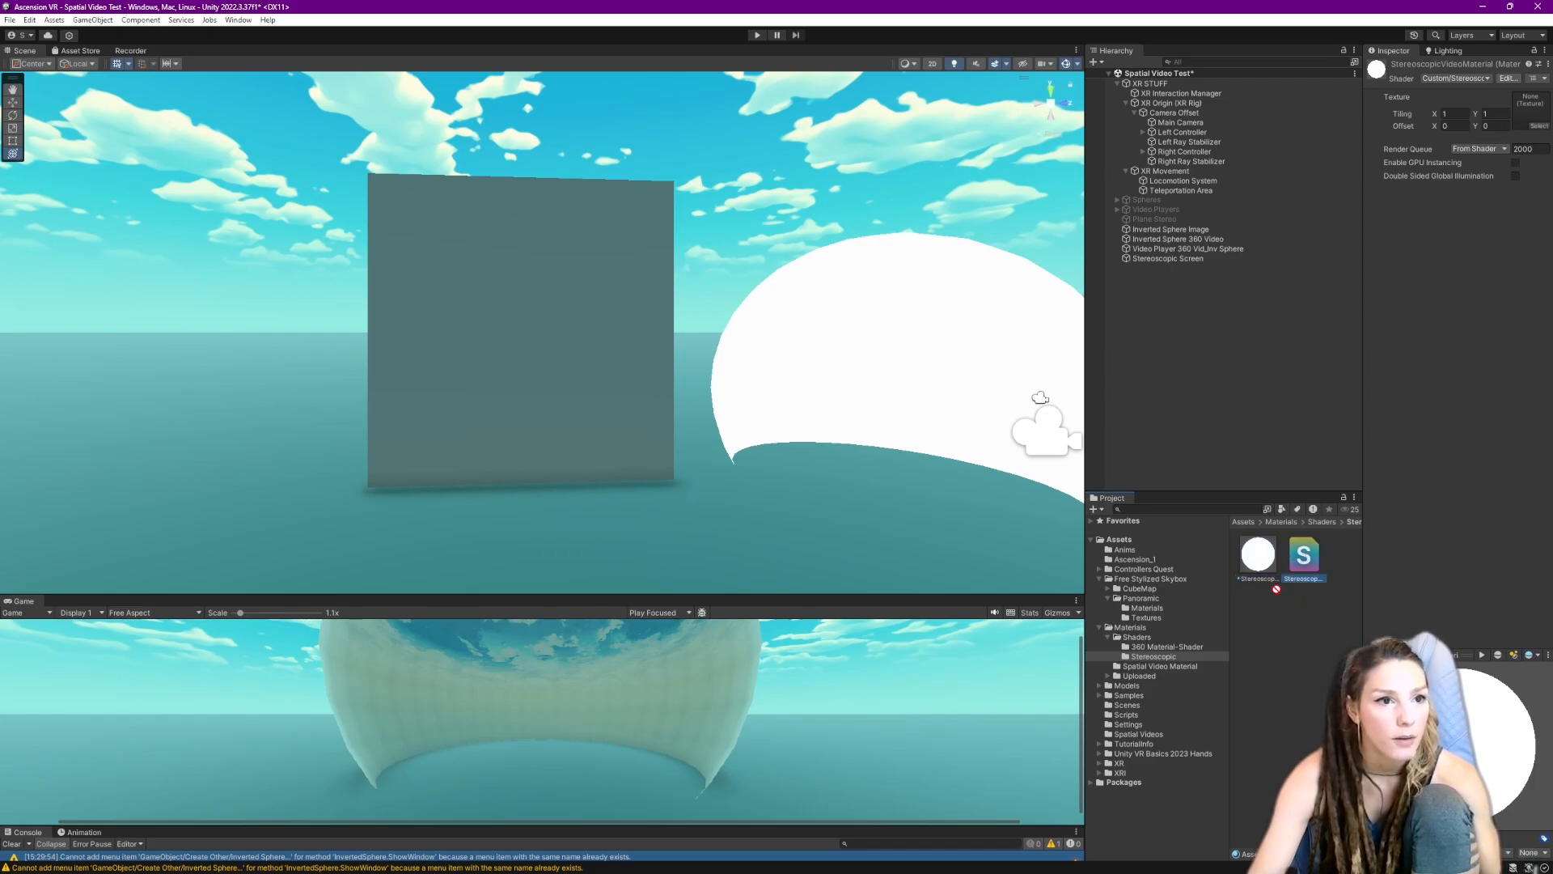
pyautogui.moveTo(1277, 589); pyautogui.dragTo(586, 372)
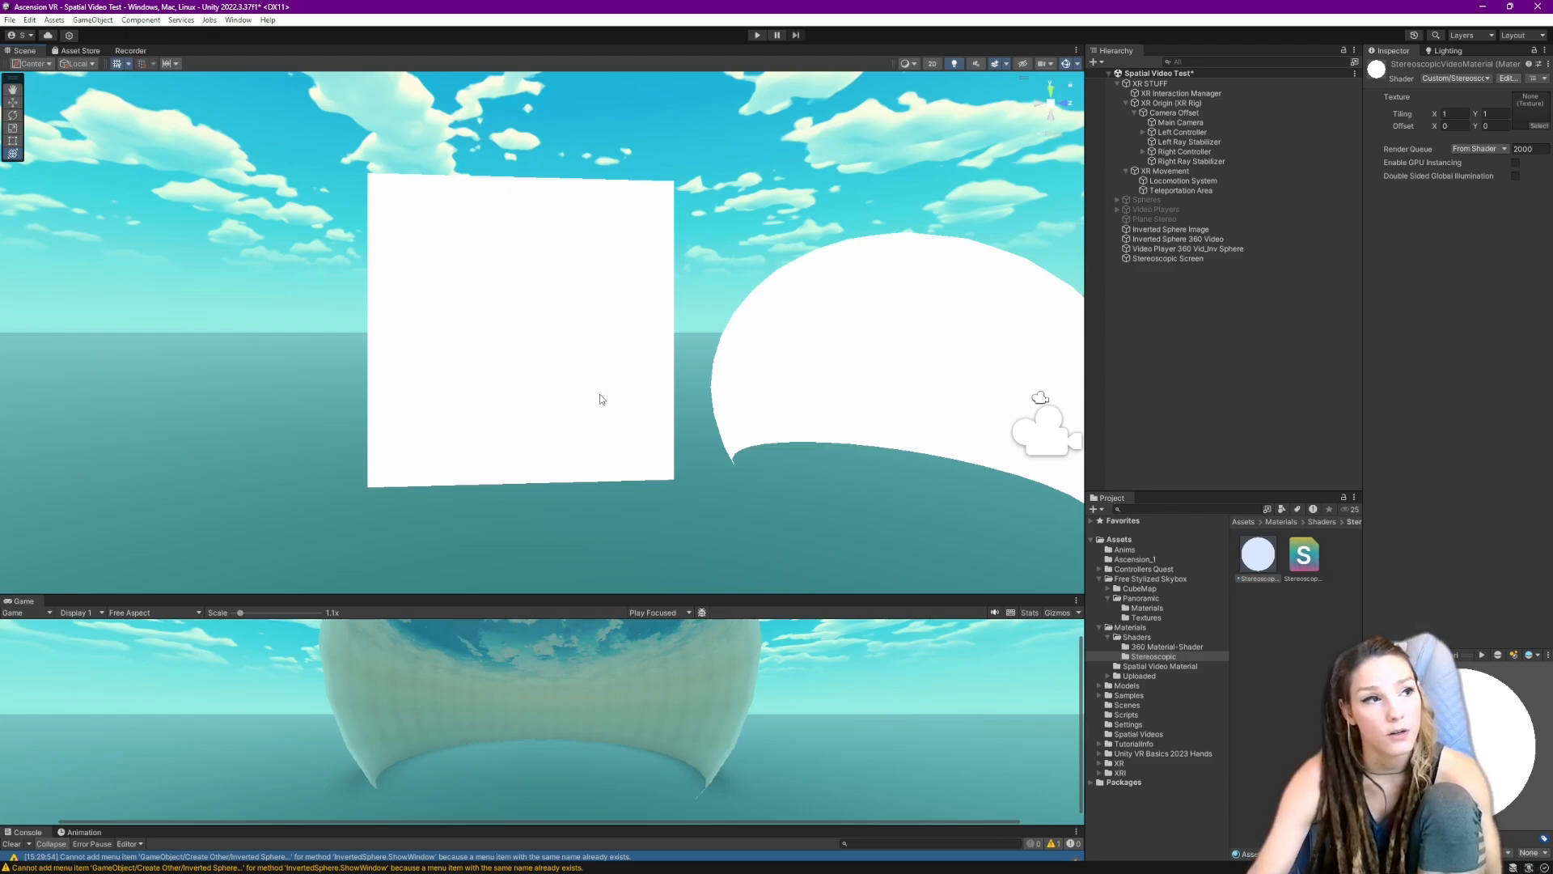
pyautogui.scroll(2, 549, 398)
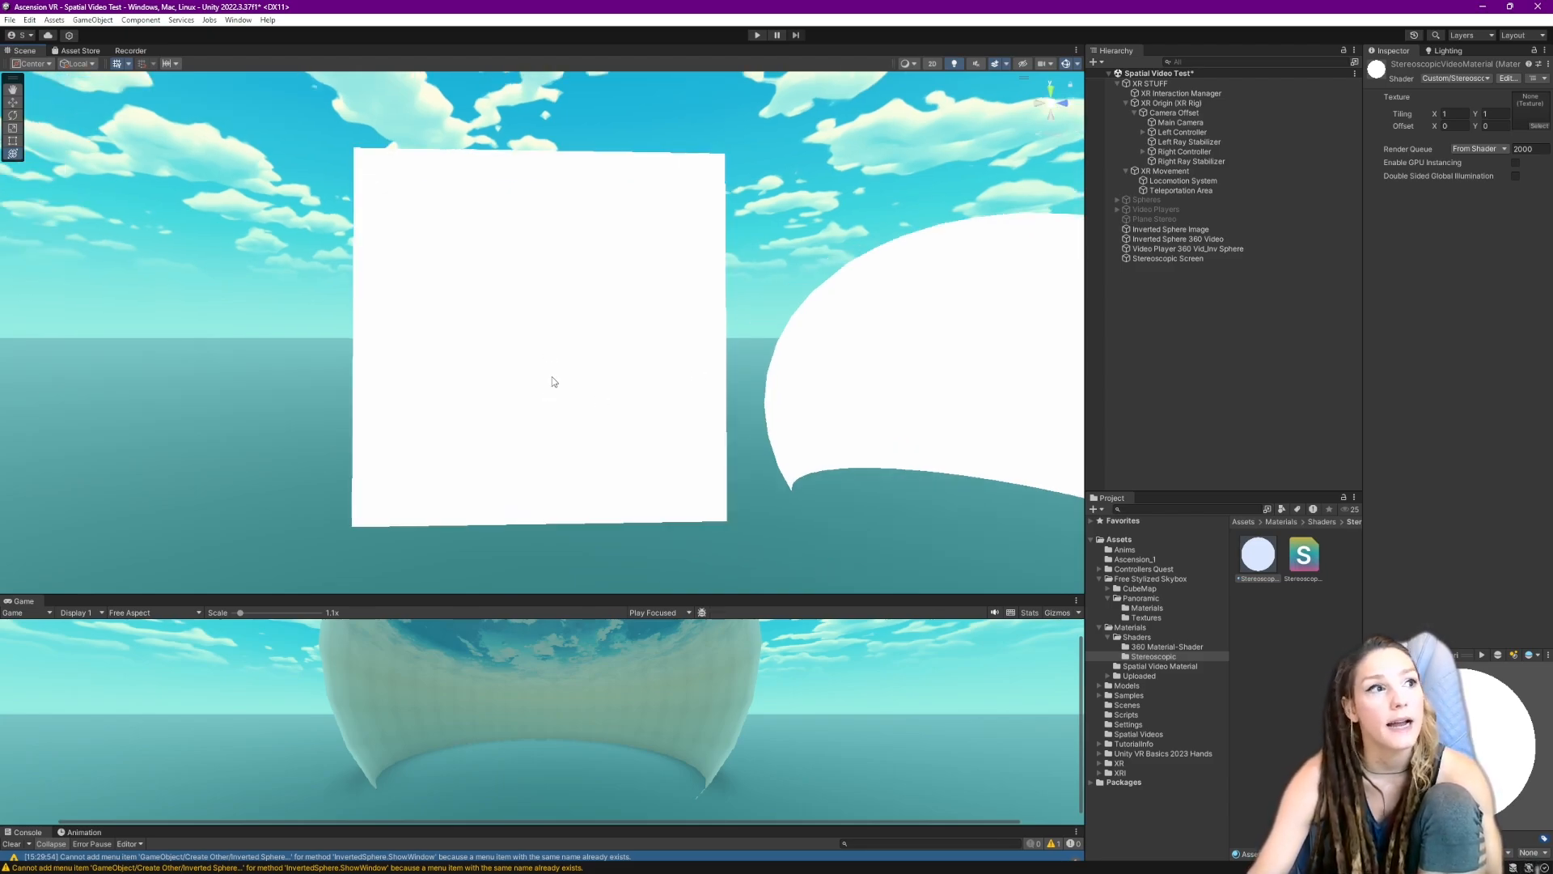
pyautogui.moveTo(624, 361); pyautogui.dragTo(659, 366, button='middle')
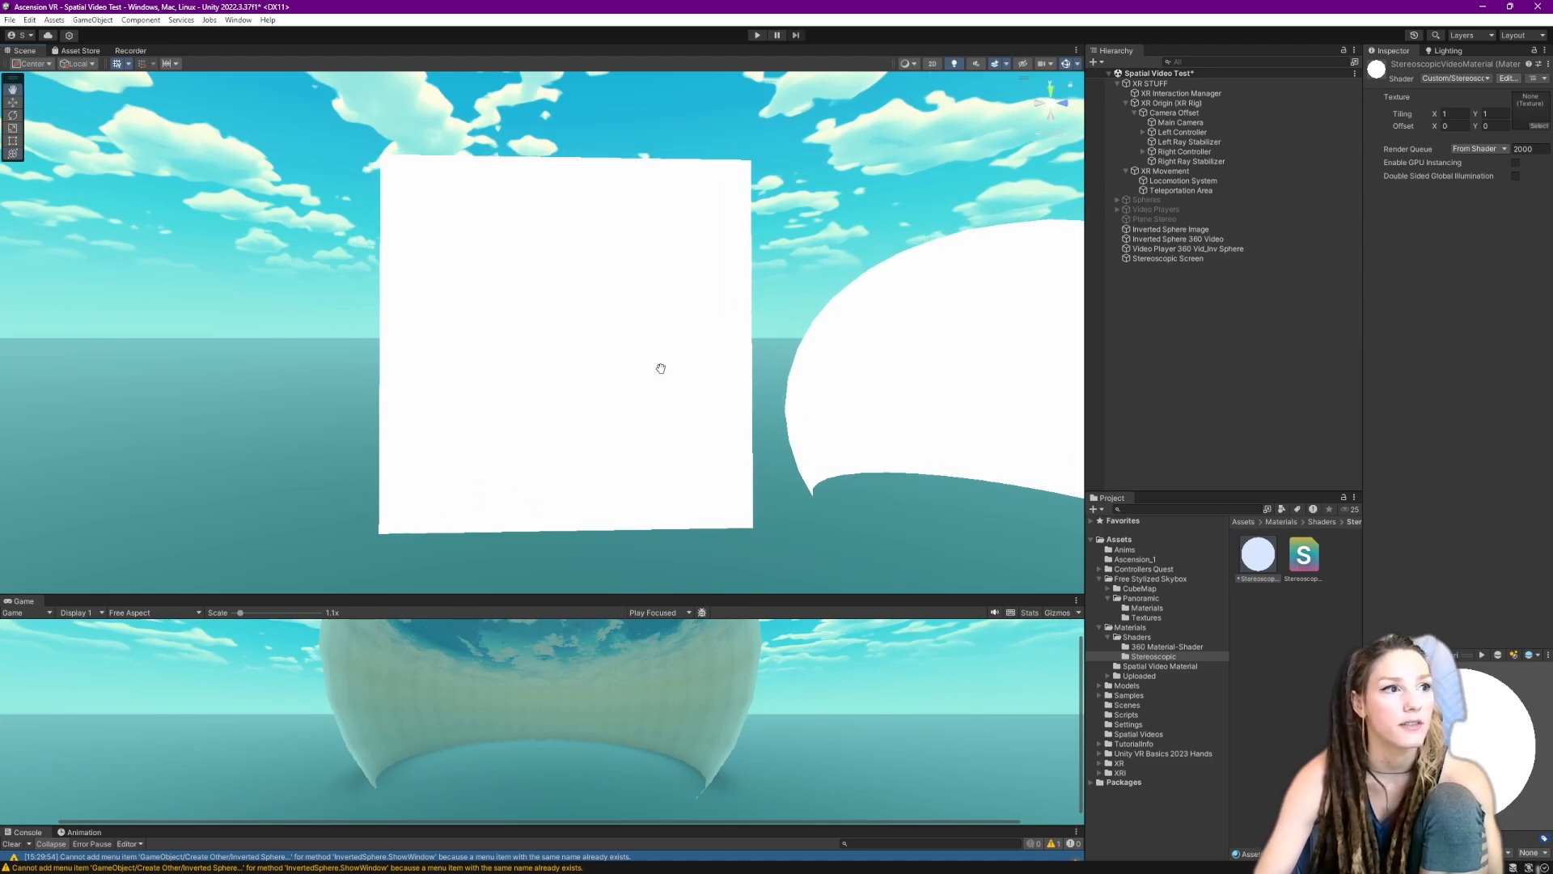
pyautogui.scroll(-2, 588, 402)
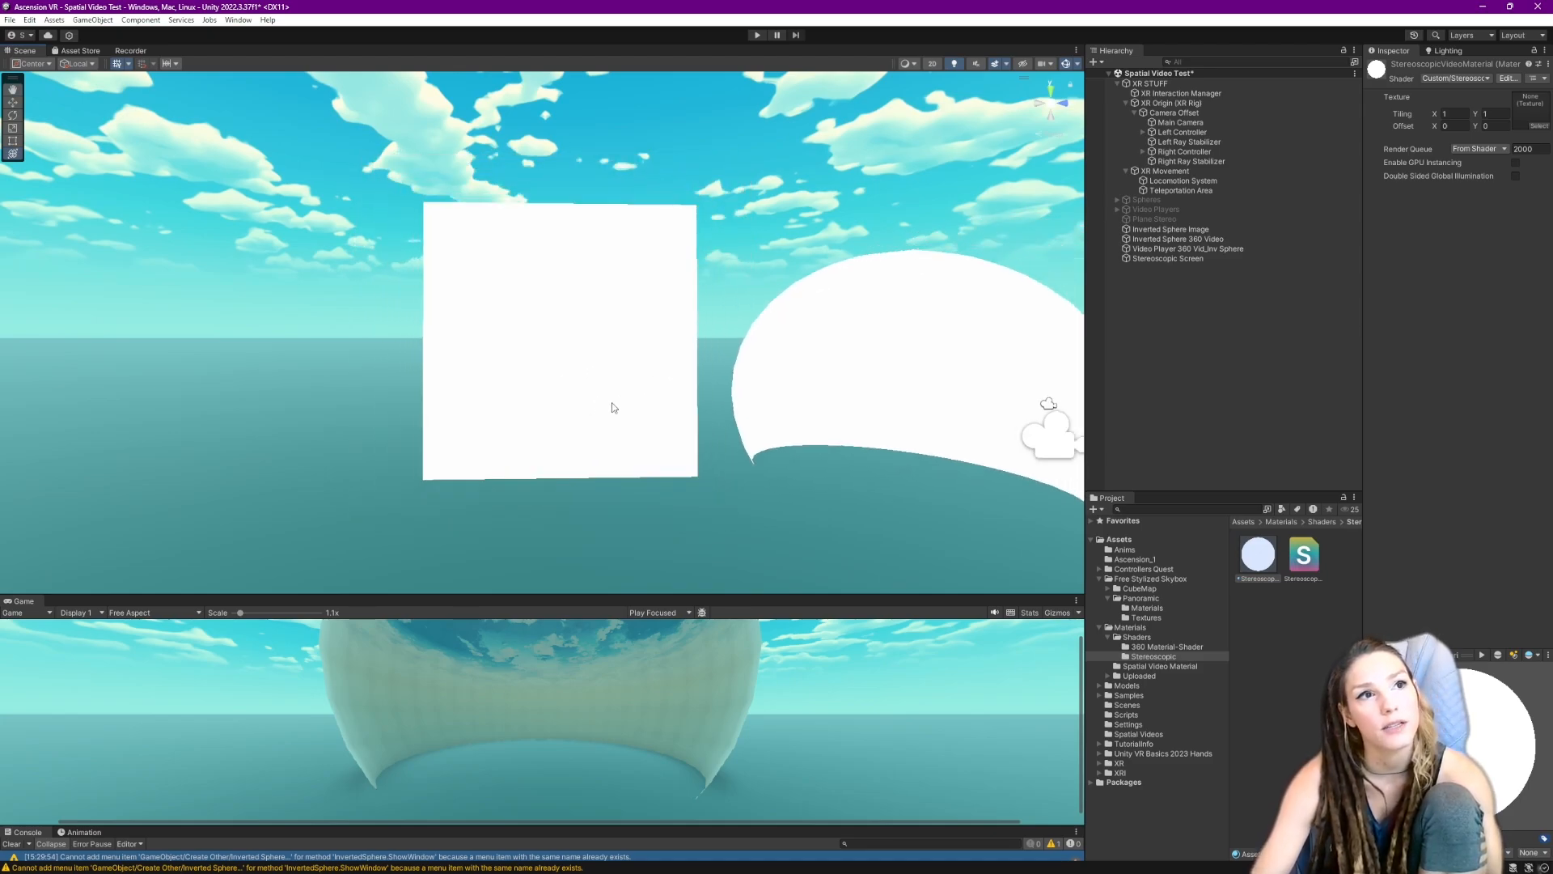
pyautogui.click(613, 420)
# - Duplicate the Video Player 360 Vid_Inv Sphere object, place the copy below Stereoscopic Screen, and rename it "Video Player Stereo Screen"
pyautogui.click(1155, 250)
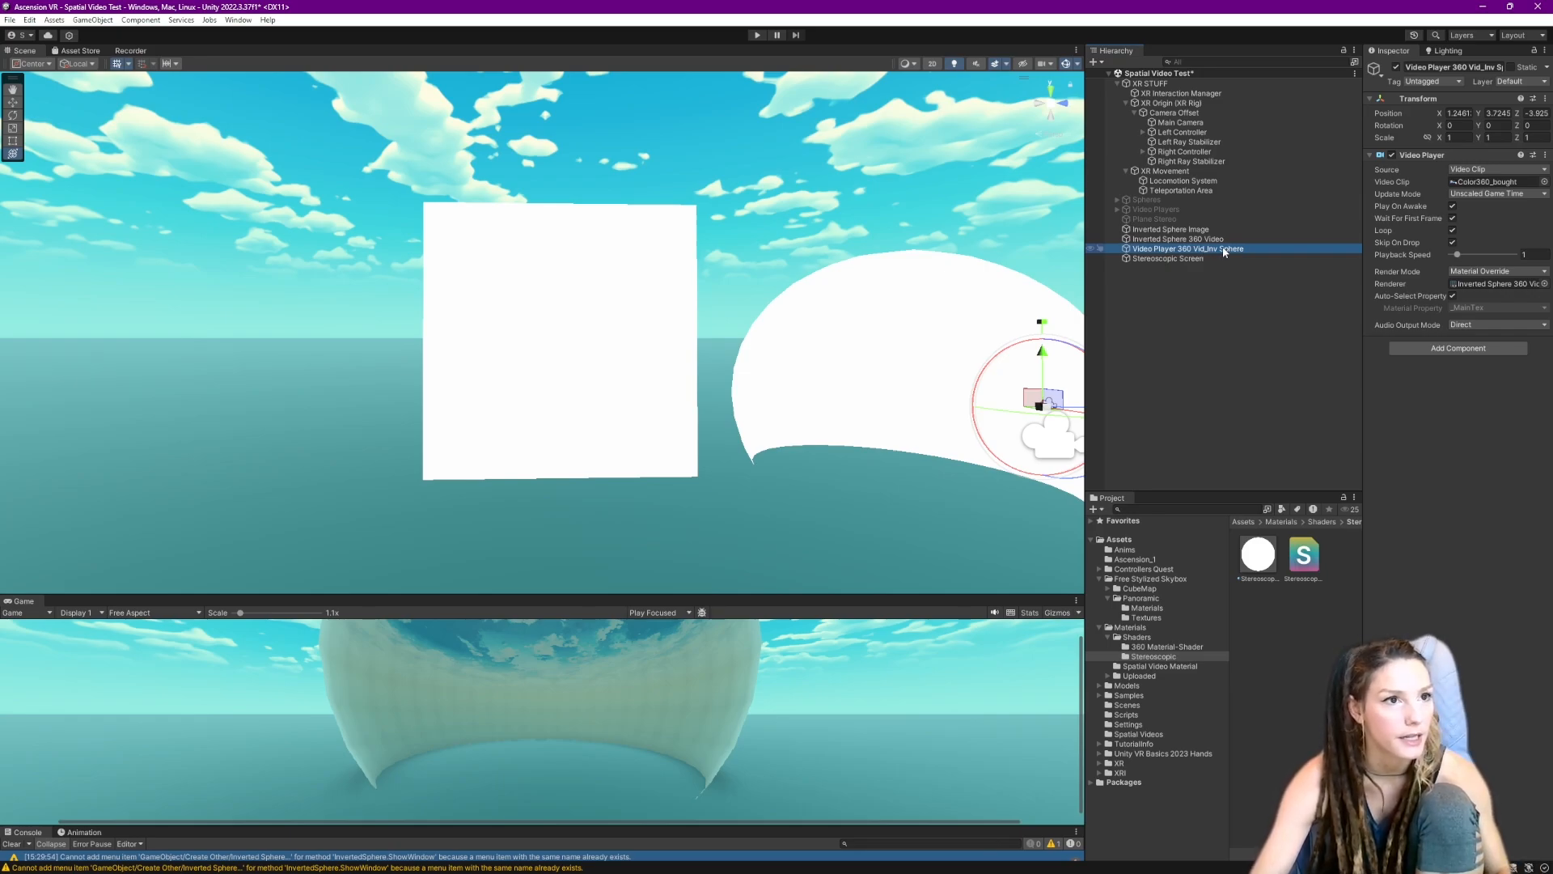
pyautogui.hotkey('ctrl', 'd')
pyautogui.moveTo(1203, 257); pyautogui.dragTo(1193, 266)
pyautogui.press('F2')
pyautogui.click(1172, 268)
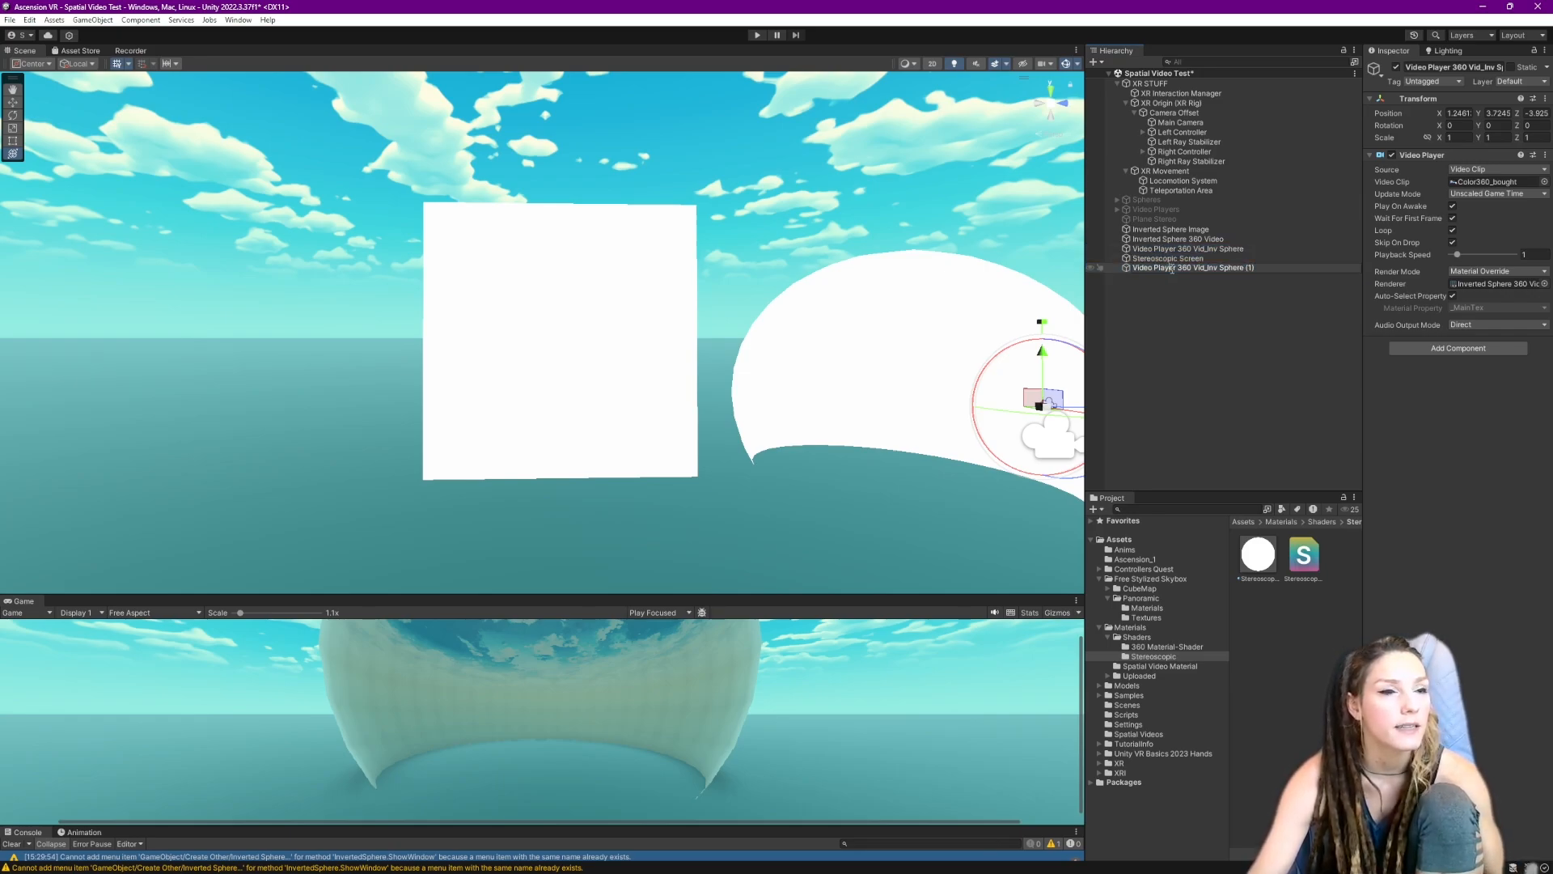
pyautogui.hotkey('shift', 'End')
pyautogui.write('Stereo Screen')
pyautogui.press('Return')
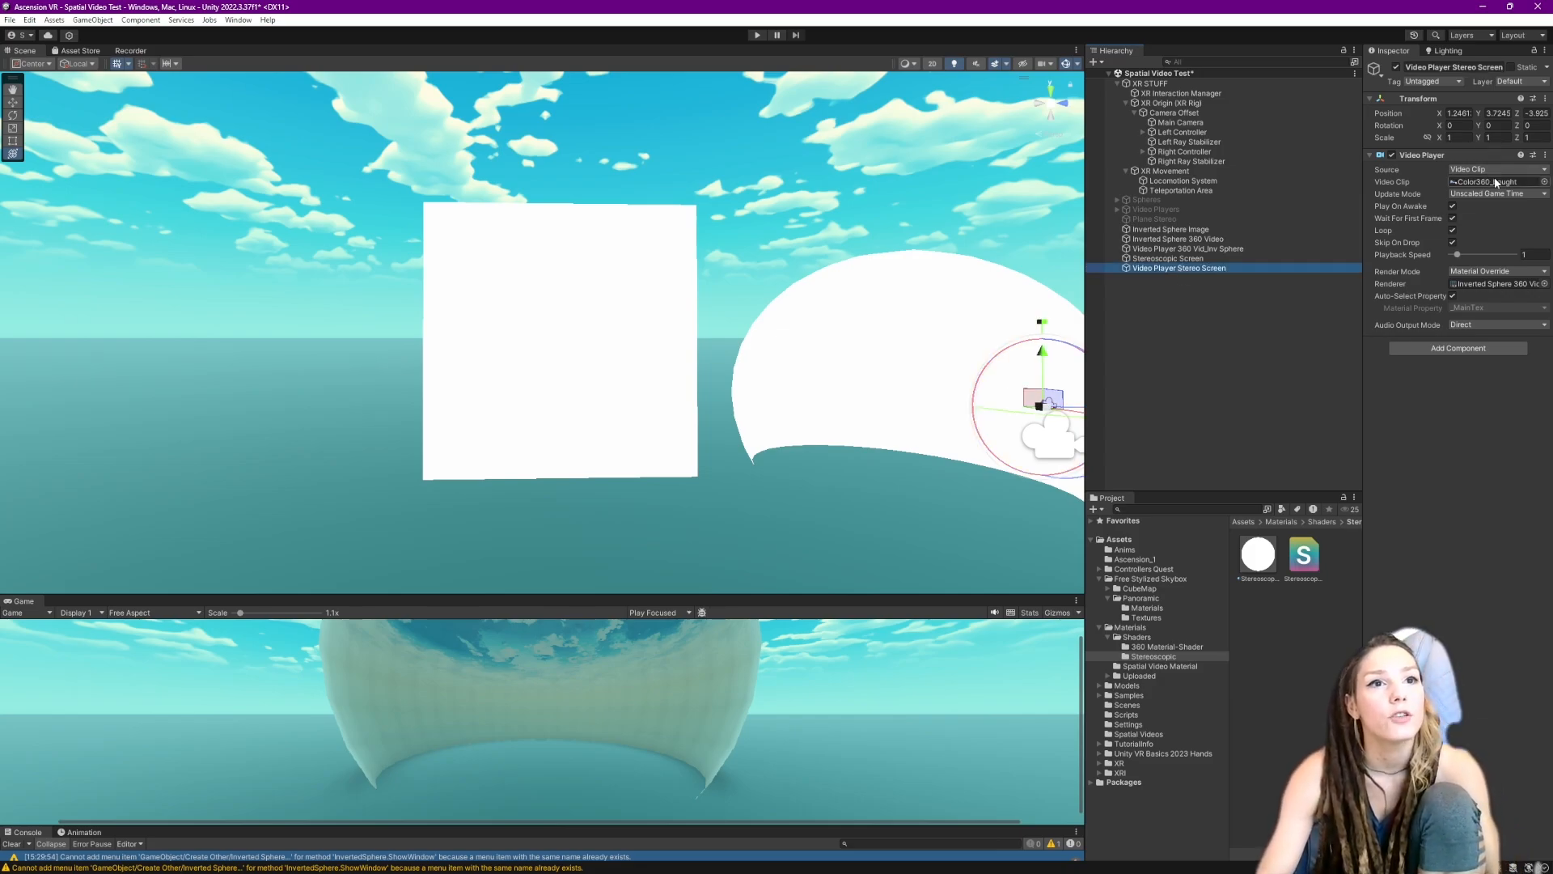
# - Assign the Voyager_3D_sbs clip to Video Player Stereo Screen and set its renderer to Stereoscopic Screen
pyautogui.click(1495, 182)
pyautogui.moveTo(1316, 554); pyautogui.dragTo(1496, 182)
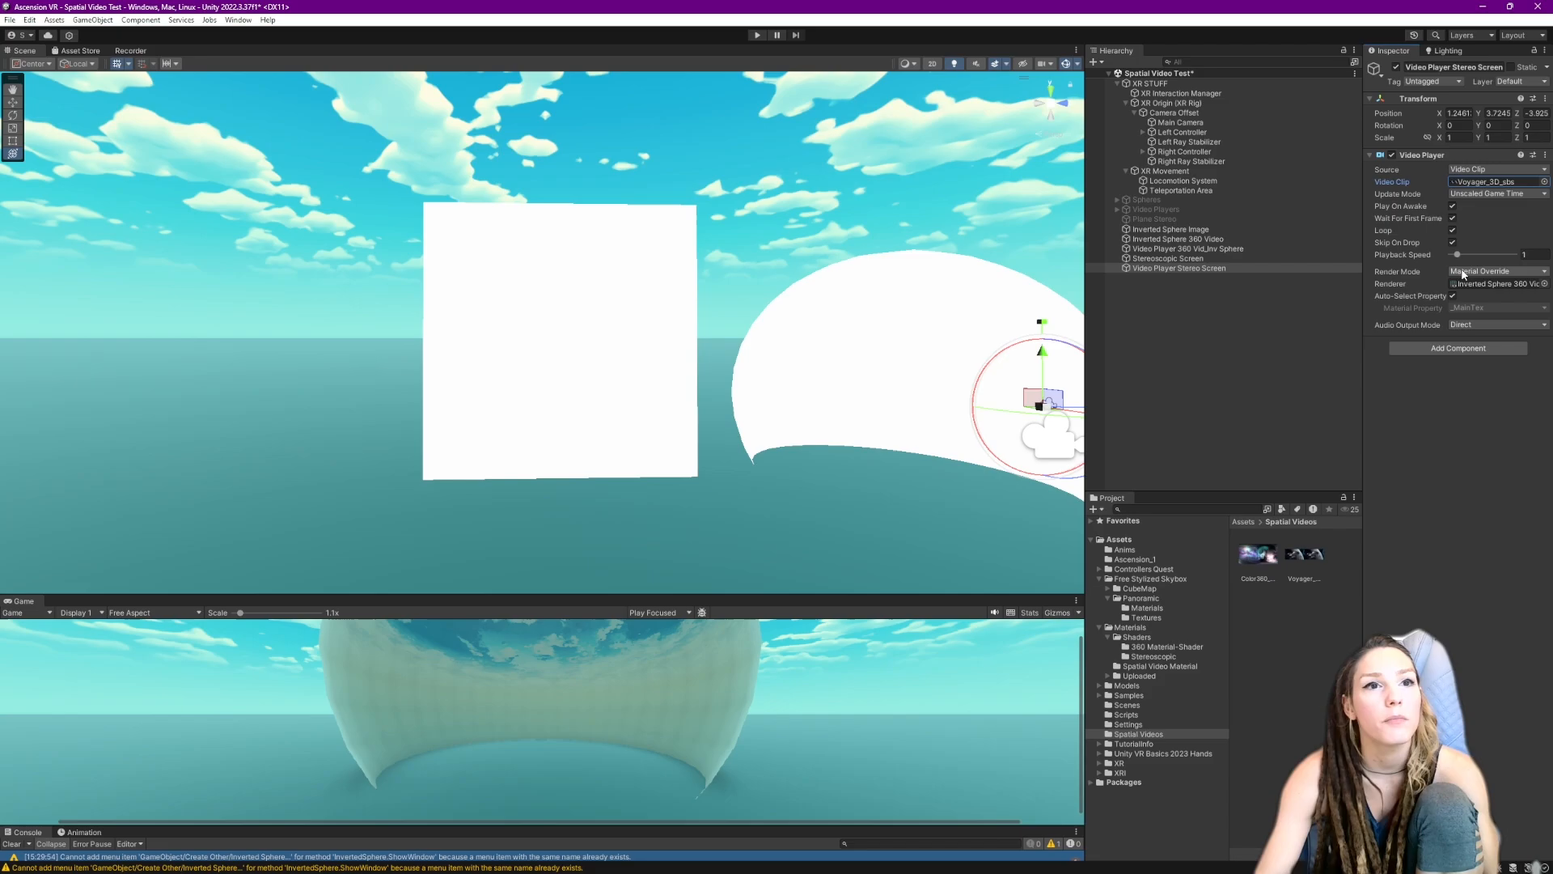
pyautogui.click(1492, 284)
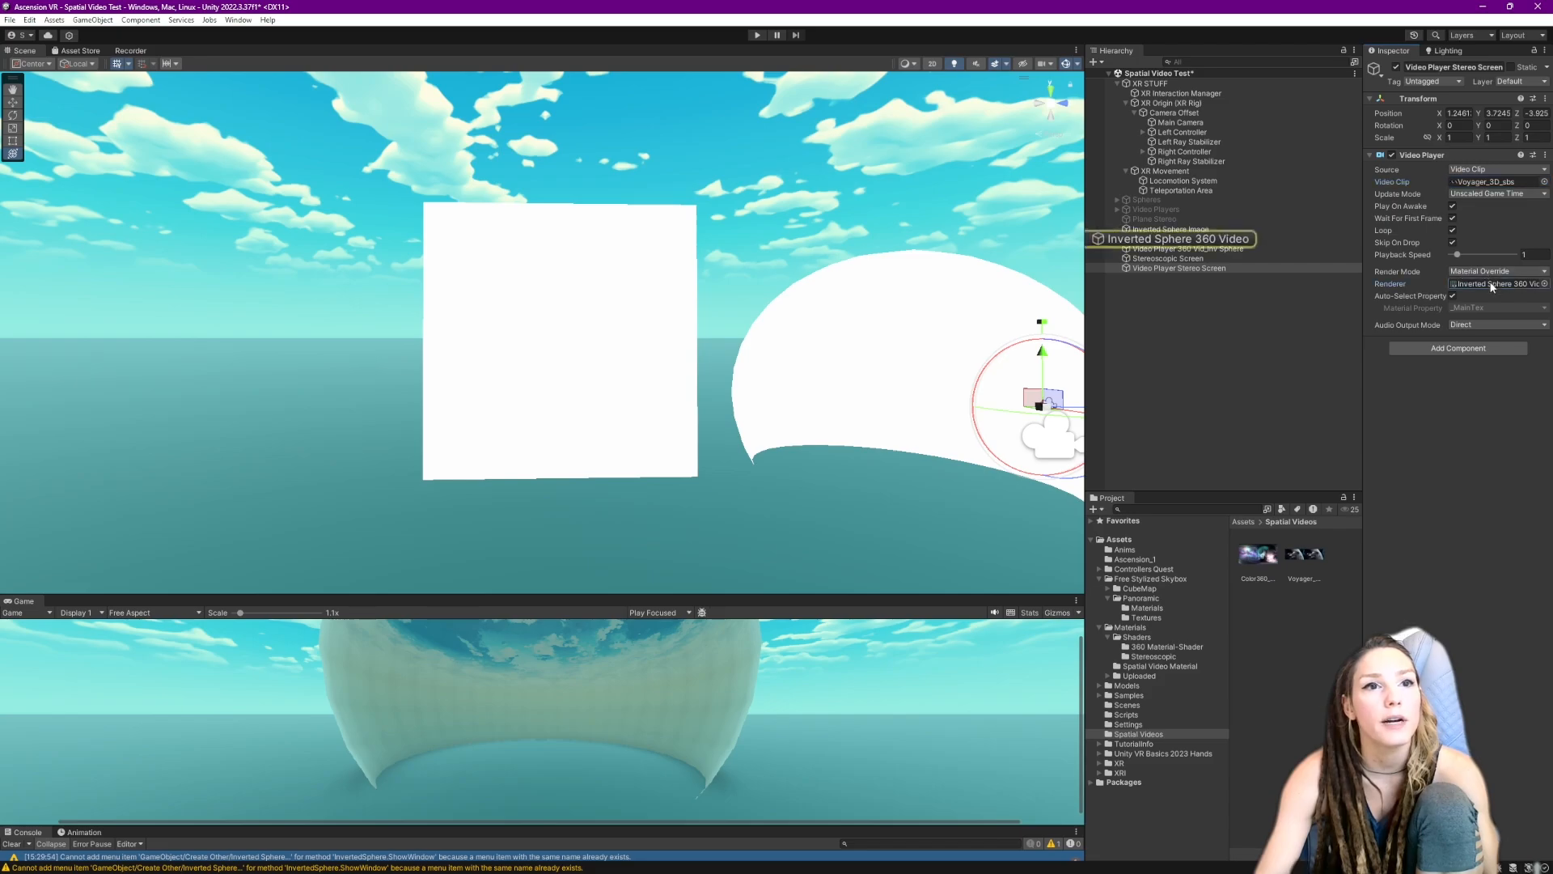
pyautogui.click(1542, 284)
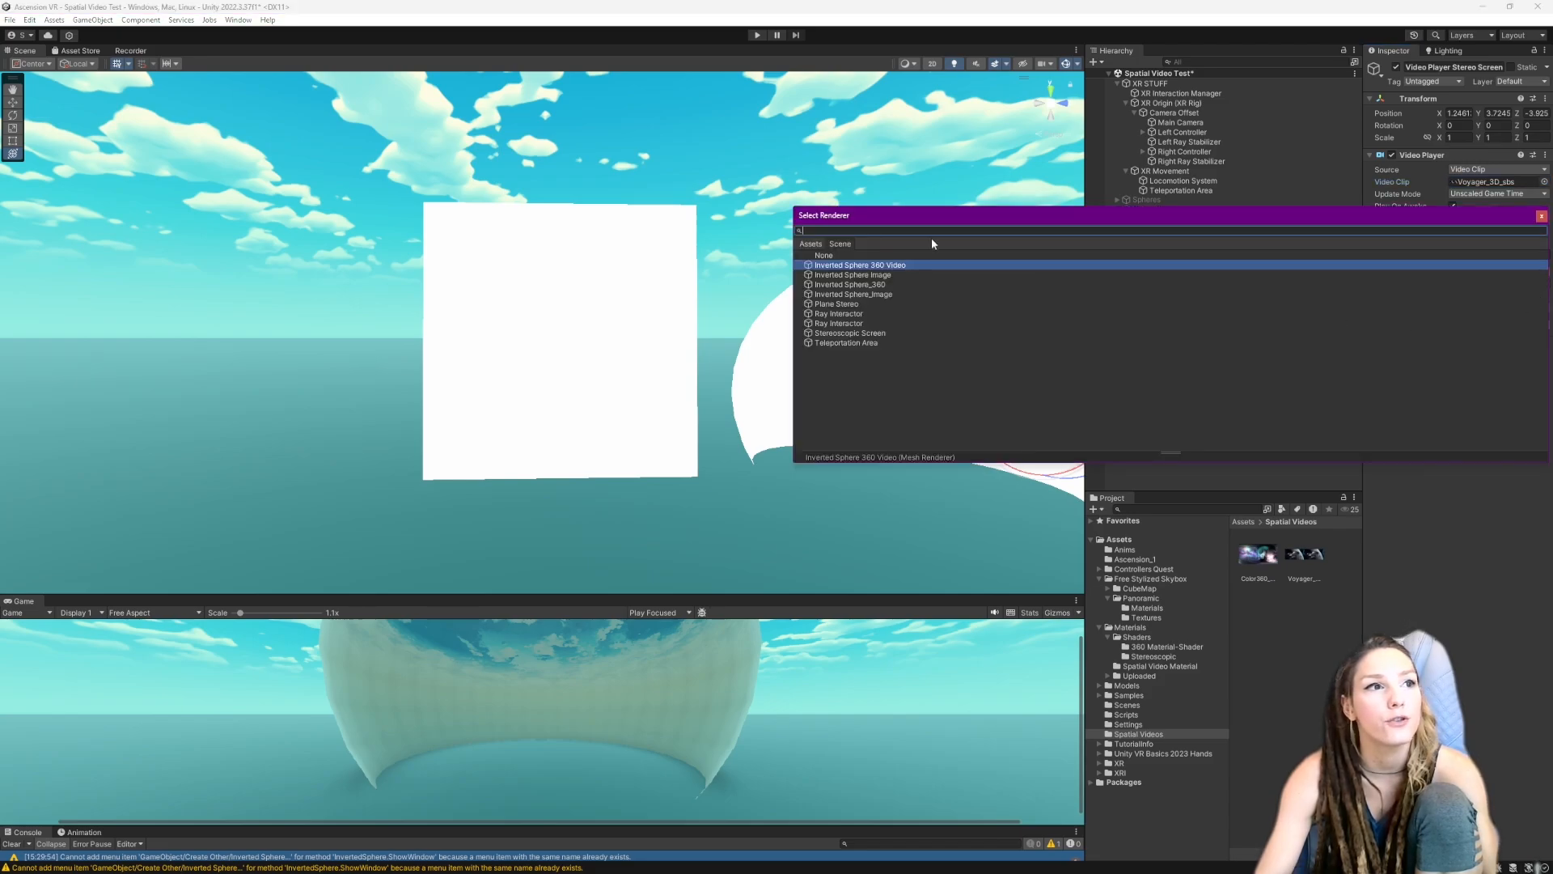
pyautogui.click(833, 305)
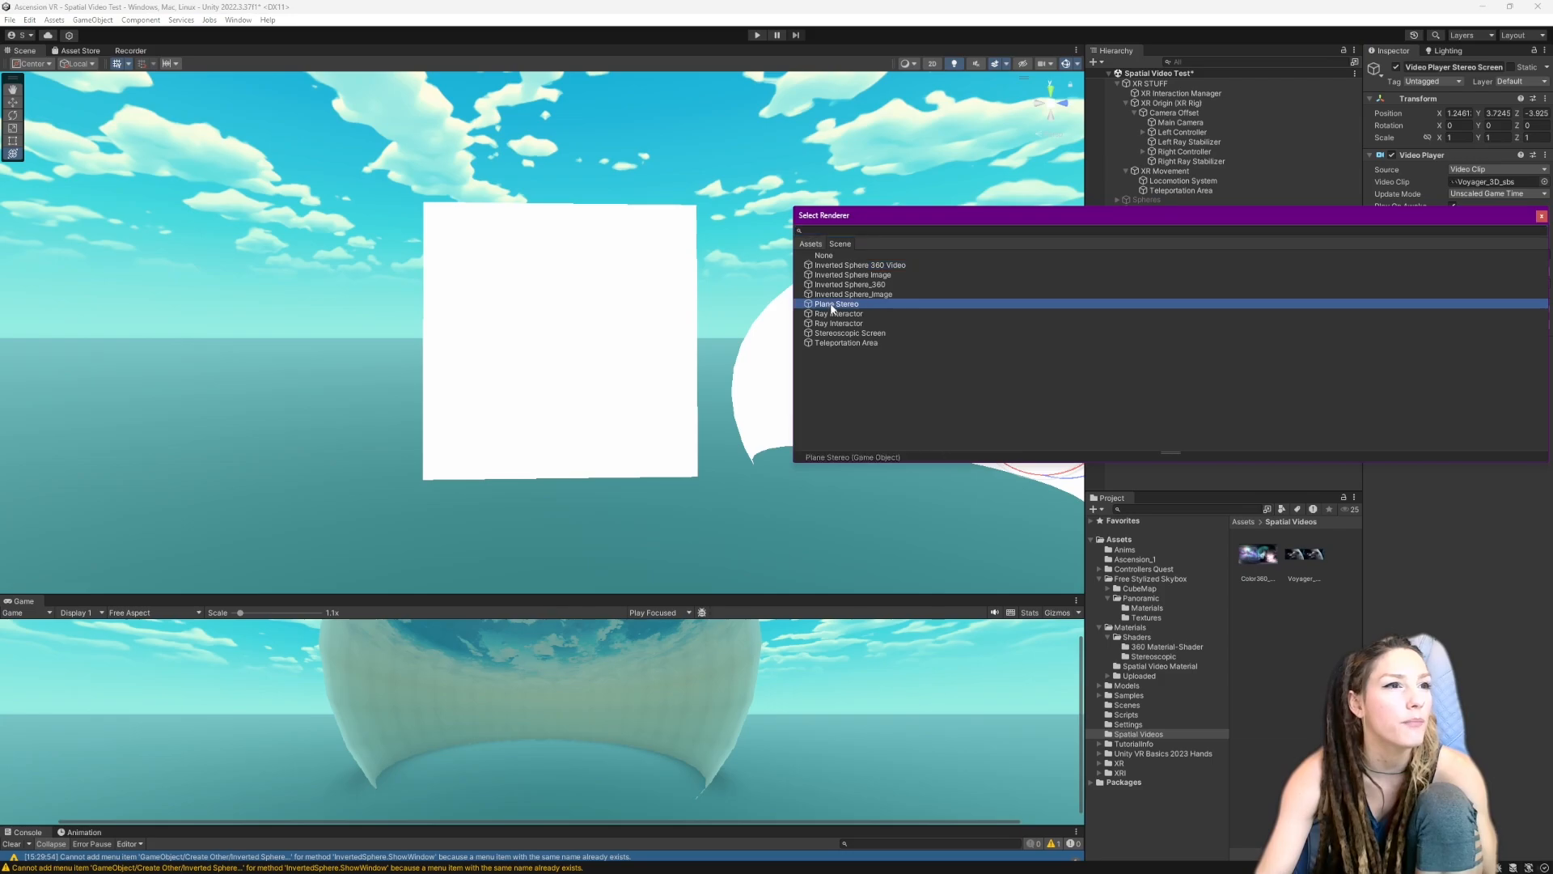
pyautogui.doubleClick(837, 334)
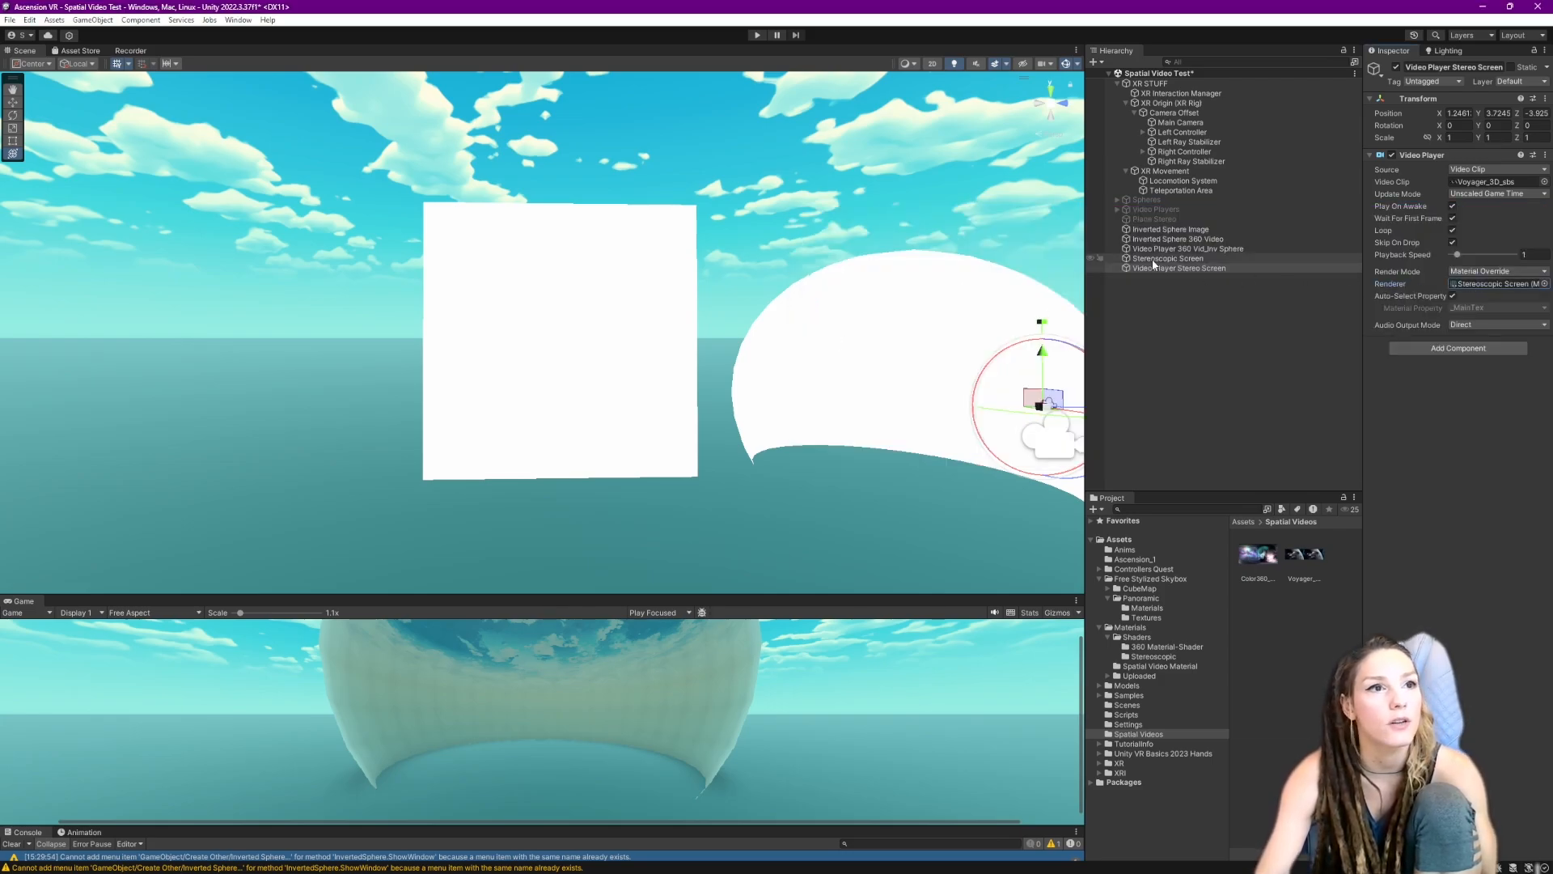
pyautogui.click(1202, 259)
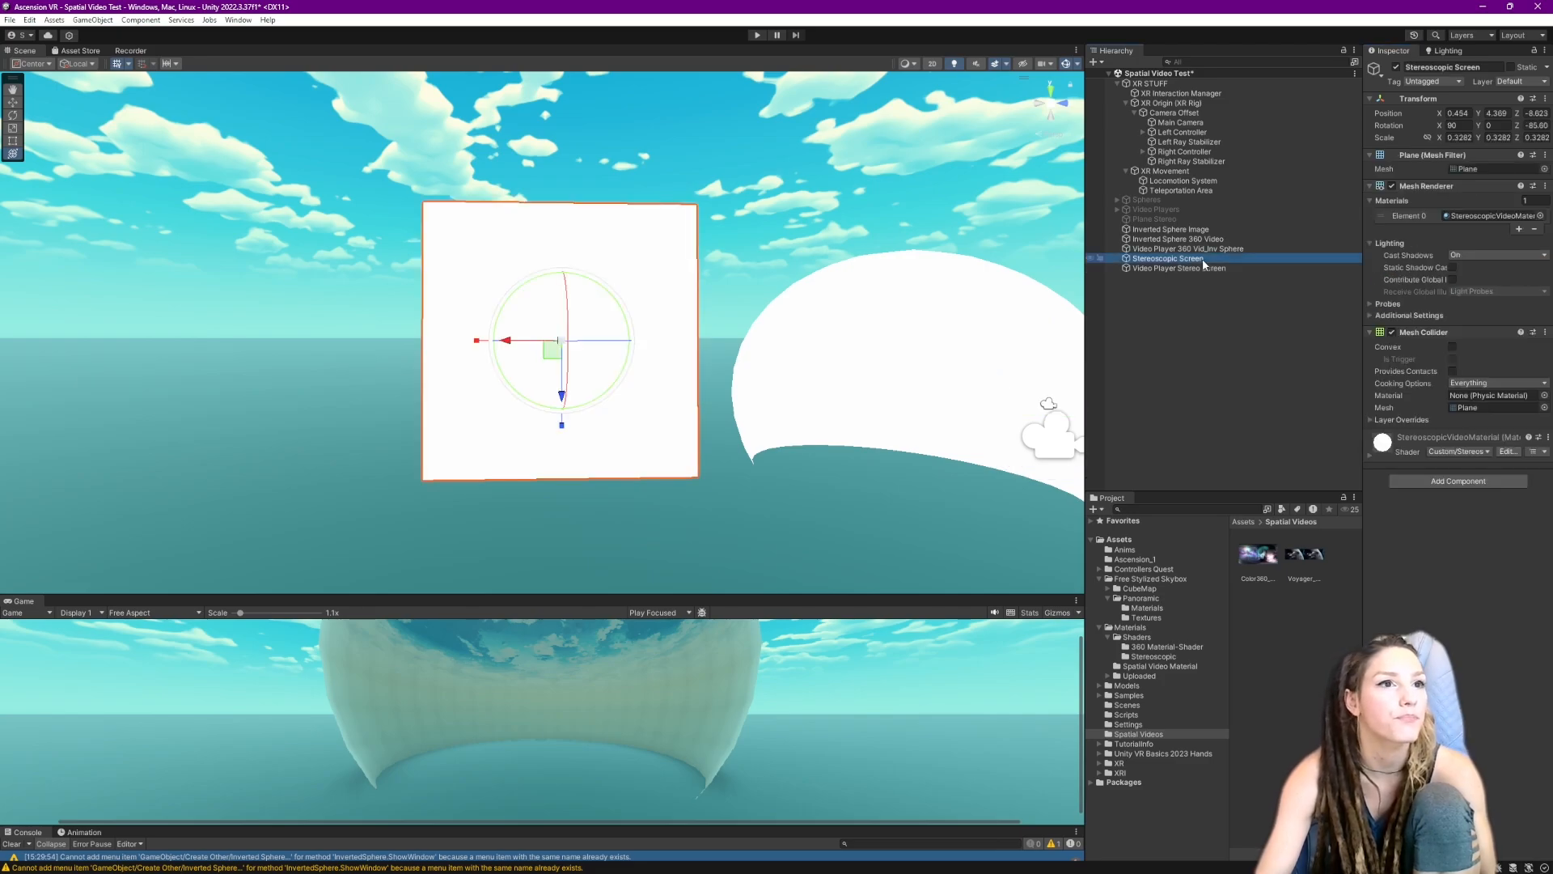
pyautogui.click(1198, 268)
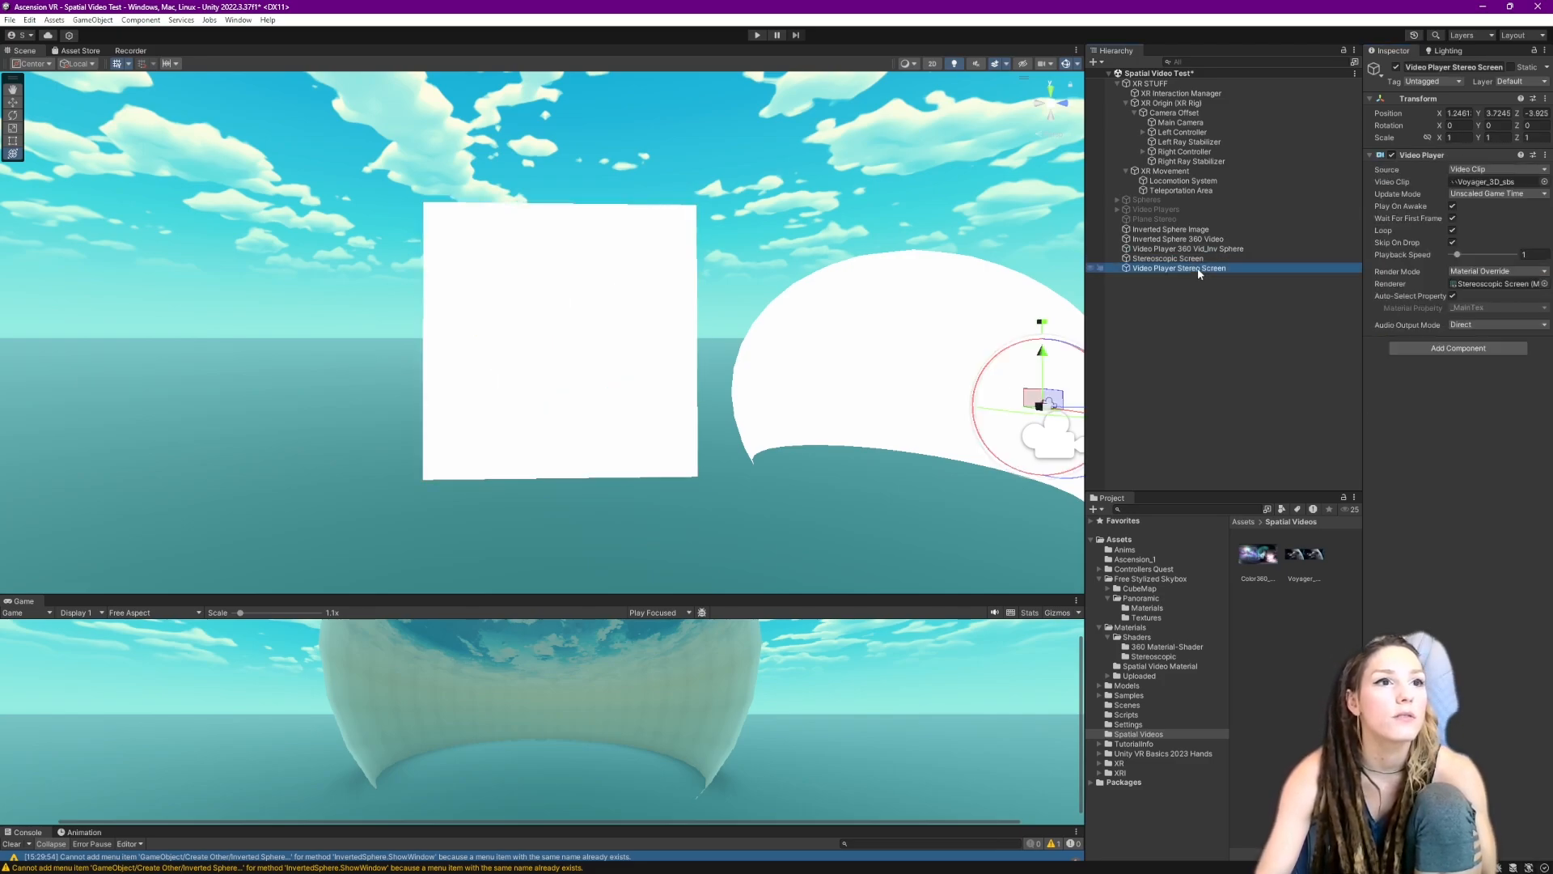
# - Play the scene, inspect the stereoscopic screen and both inverted spheres, and enlarge the Game view to check the headset's view
pyautogui.click(755, 35)
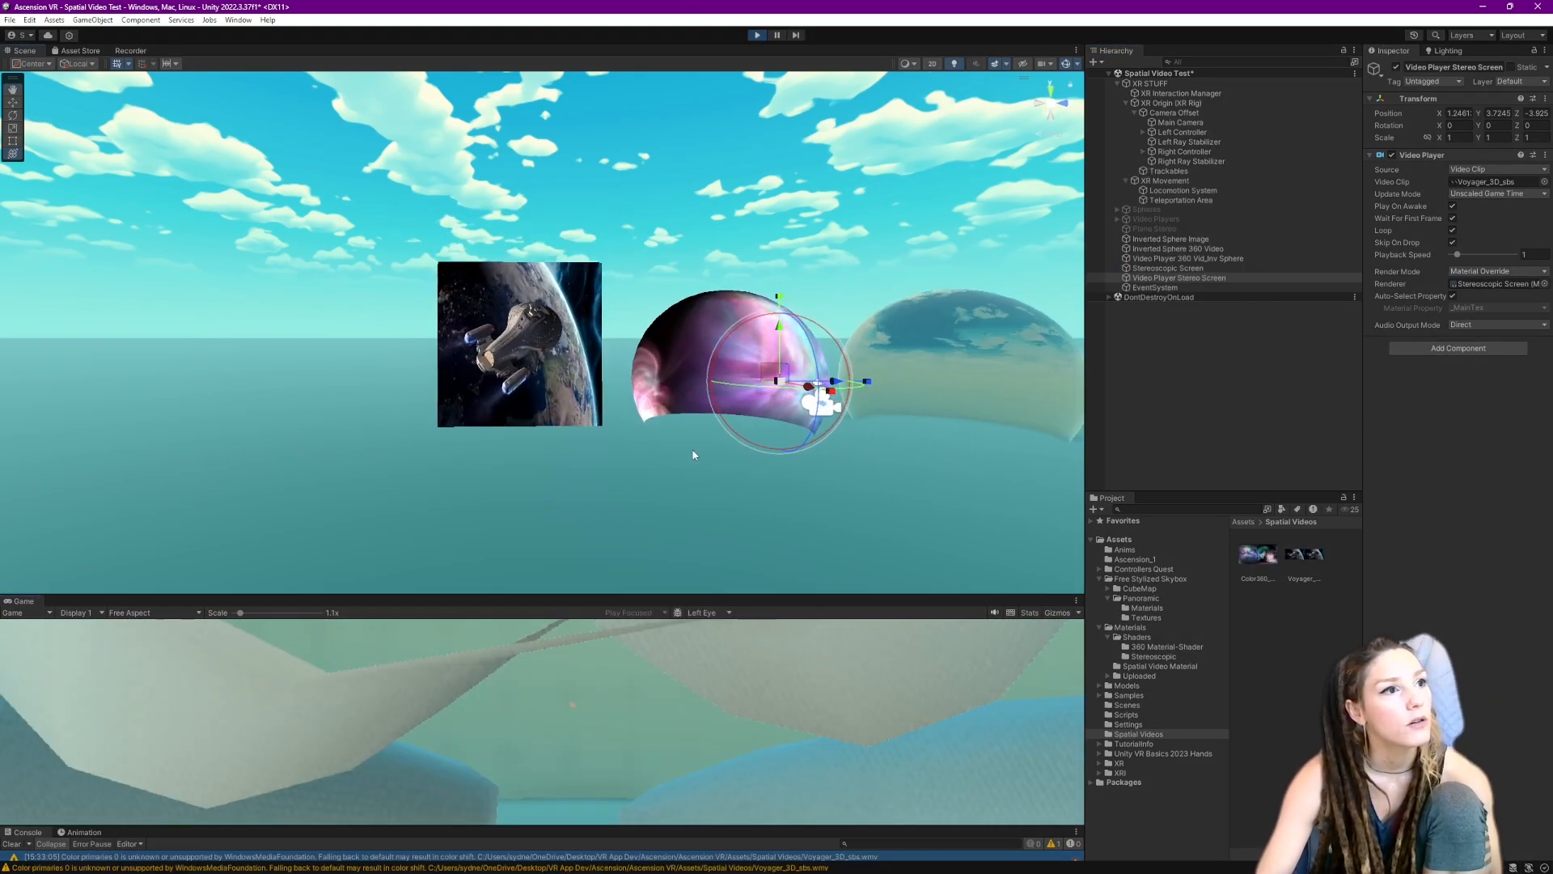
pyautogui.moveTo(692, 449); pyautogui.dragTo(656, 447, button='middle')
pyautogui.moveTo(845, 491); pyautogui.dragTo(848, 473, button='right')
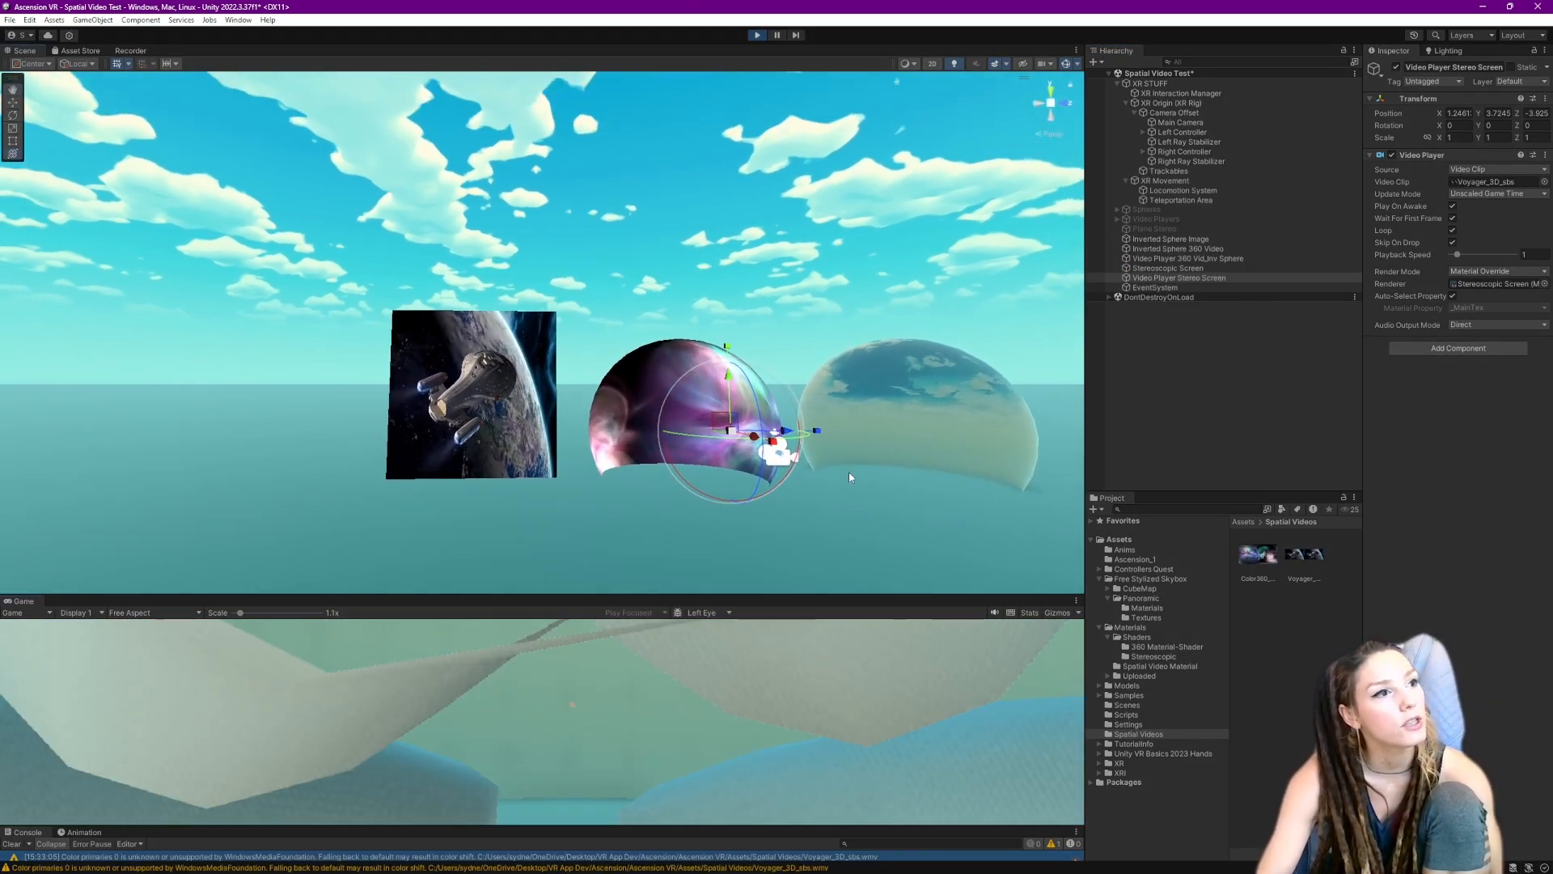
pyautogui.scroll(5, 850, 477)
pyautogui.moveTo(850, 478); pyautogui.dragTo(713, 437, button='middle')
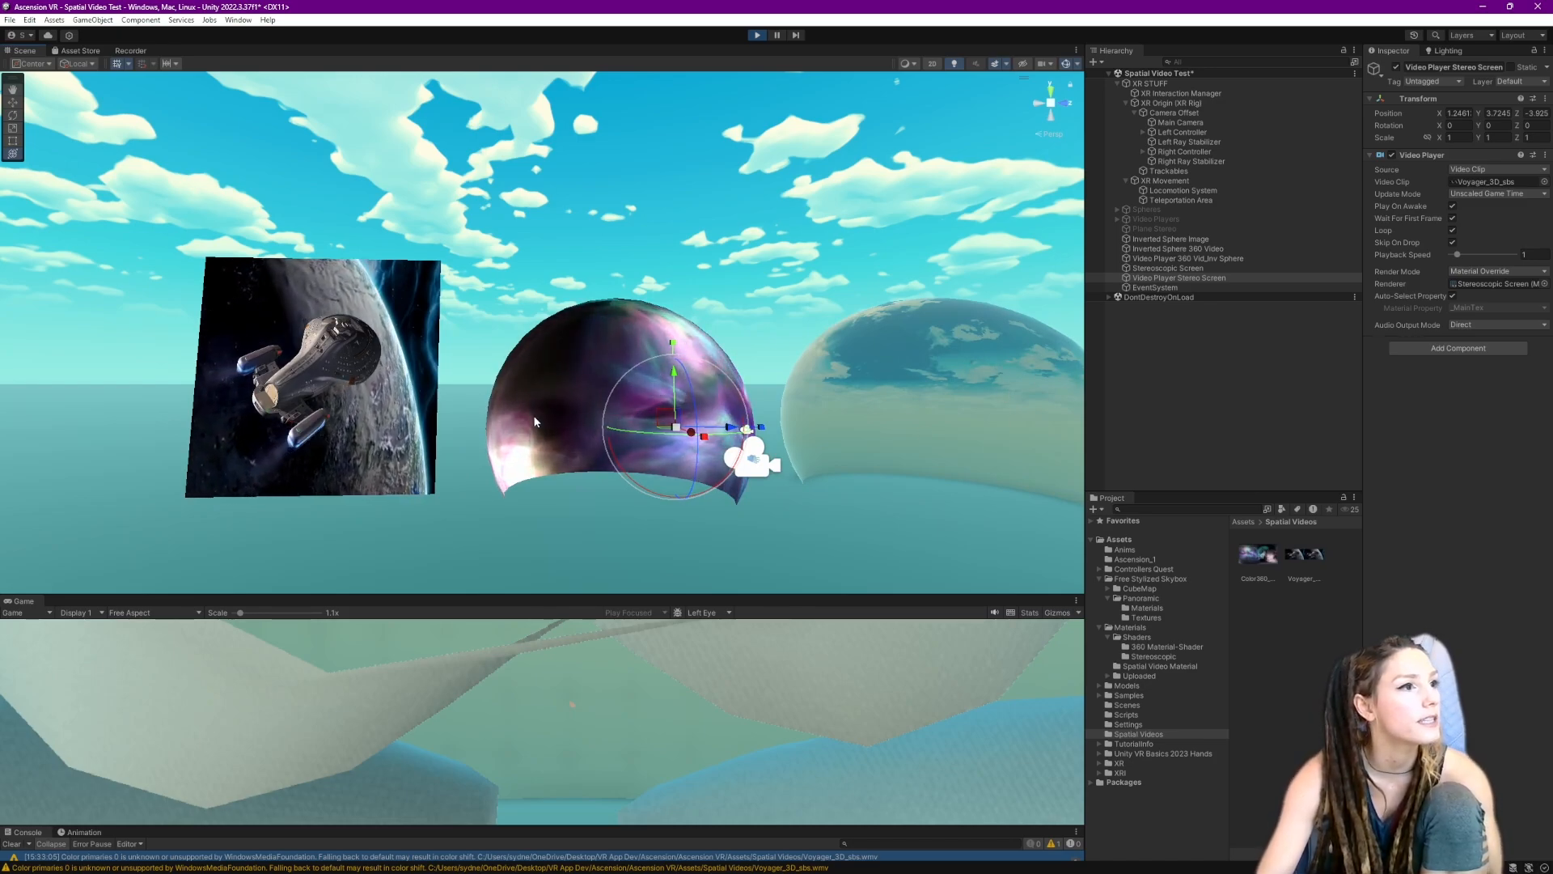
pyautogui.scroll(-3, 343, 397)
pyautogui.scroll(4, 372, 409)
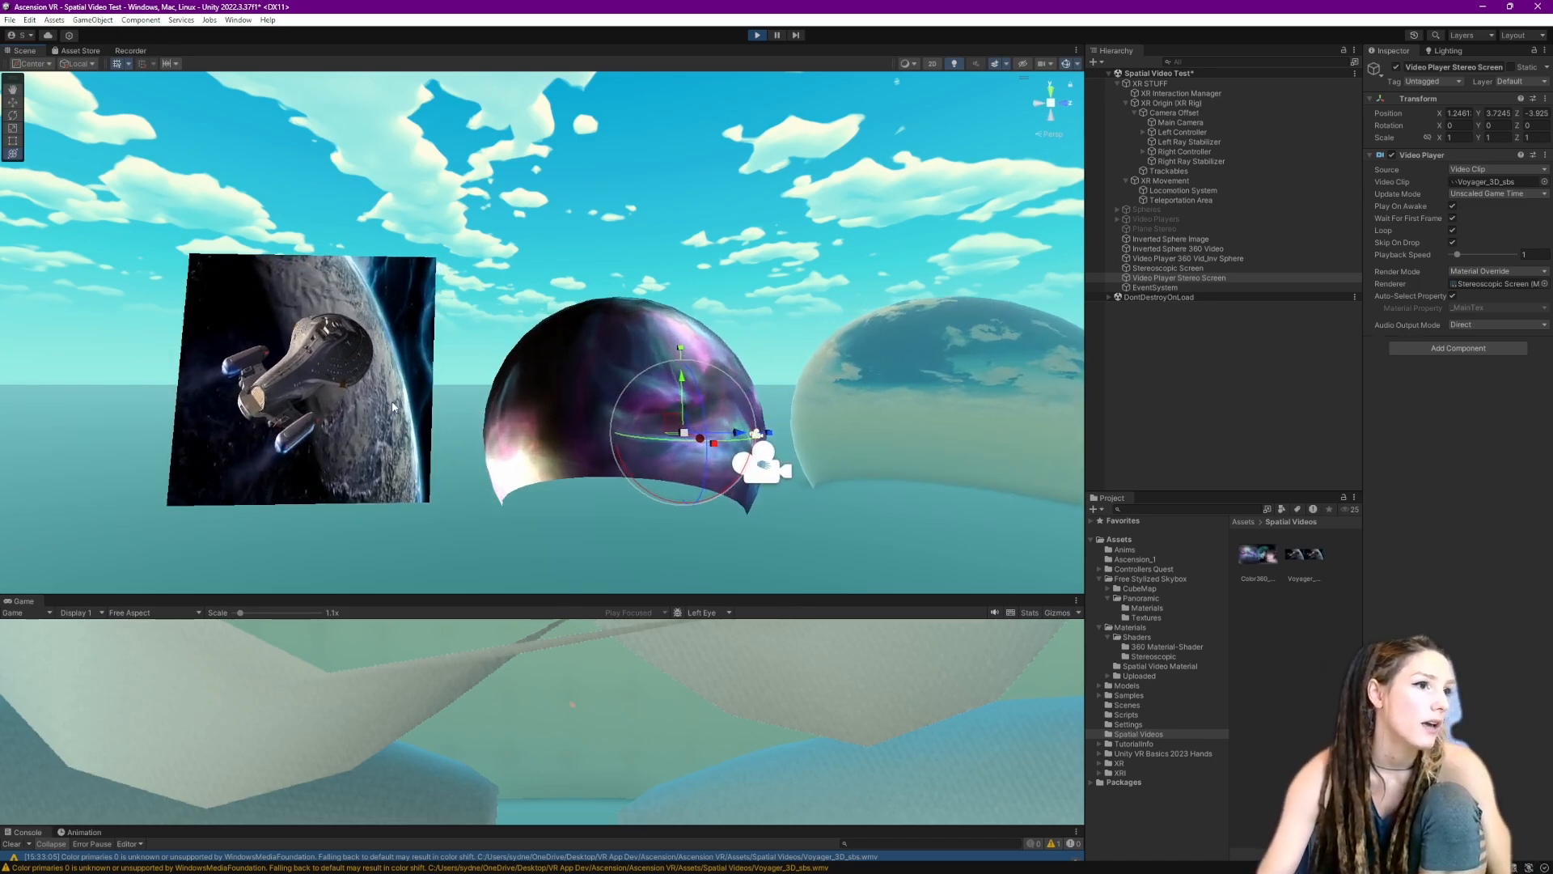
pyautogui.scroll(-3, 394, 407)
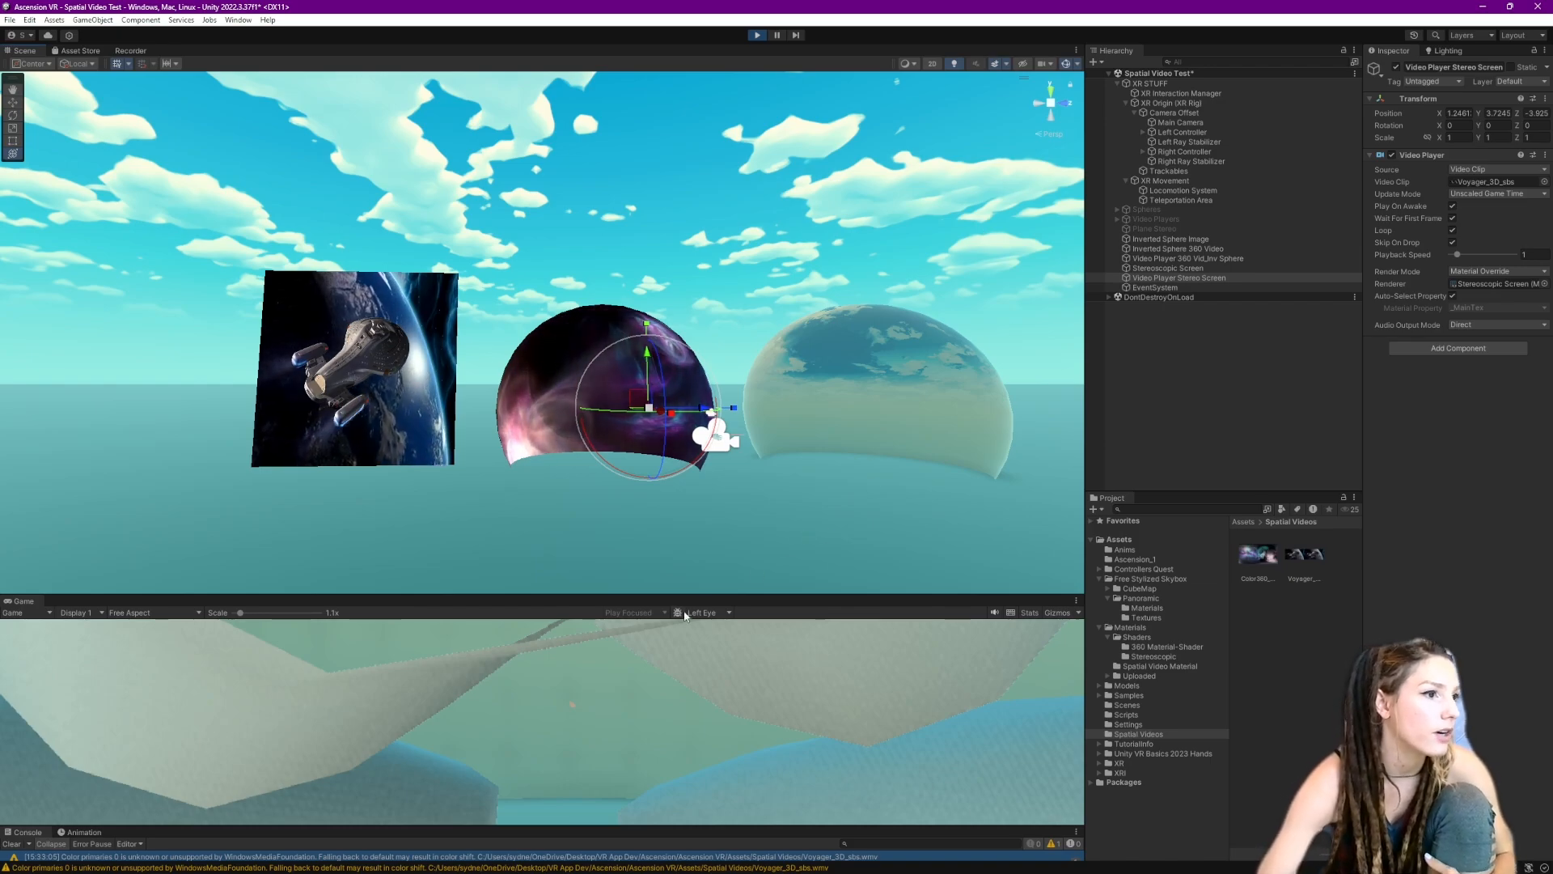
pyautogui.moveTo(692, 595); pyautogui.dragTo(698, 184)
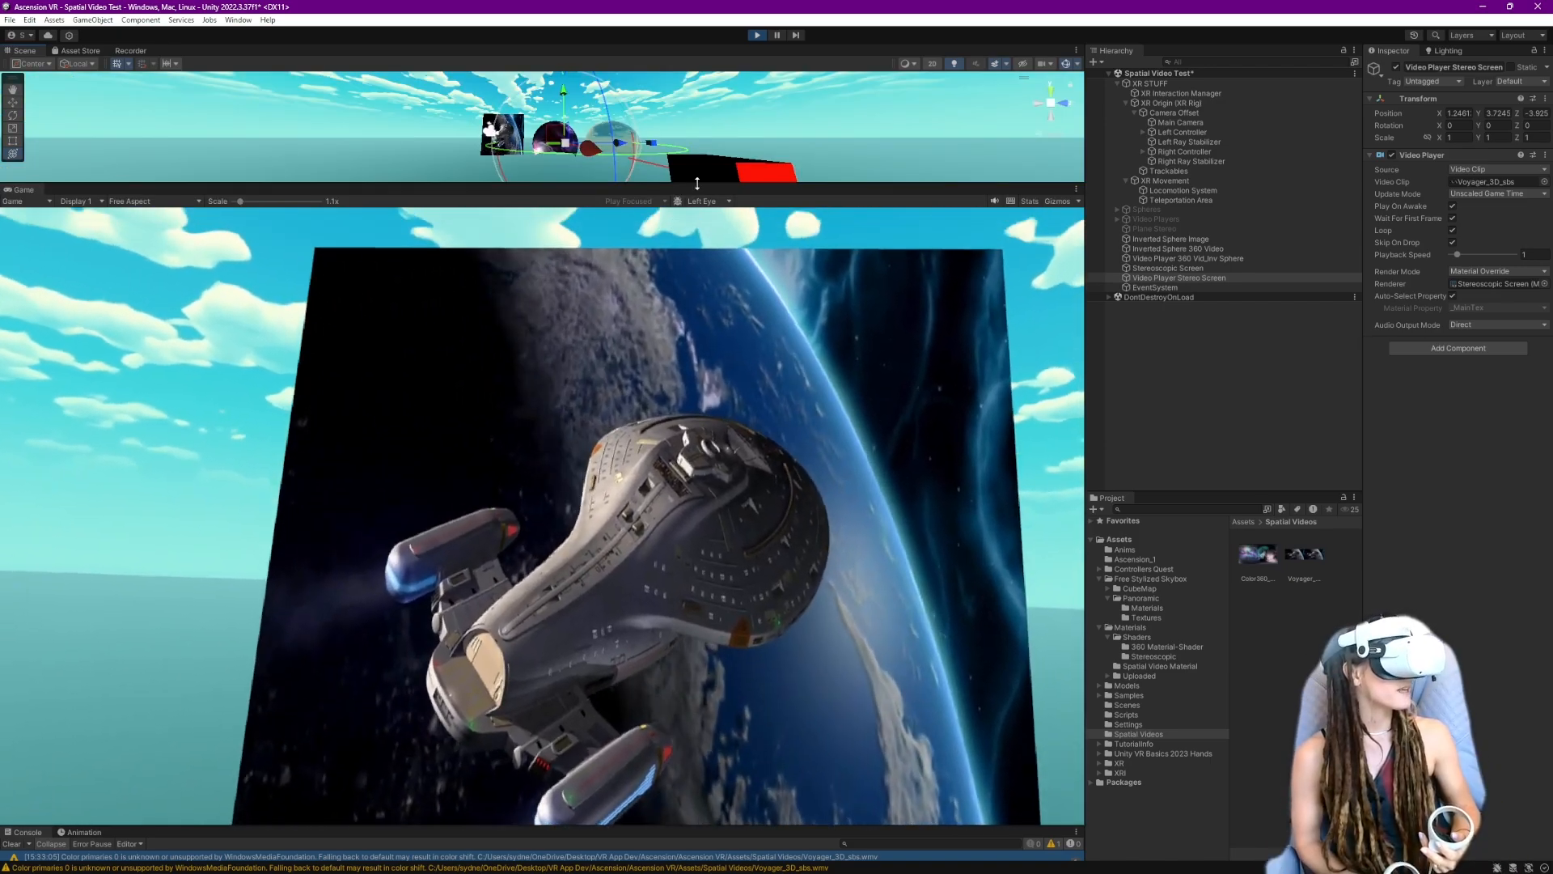